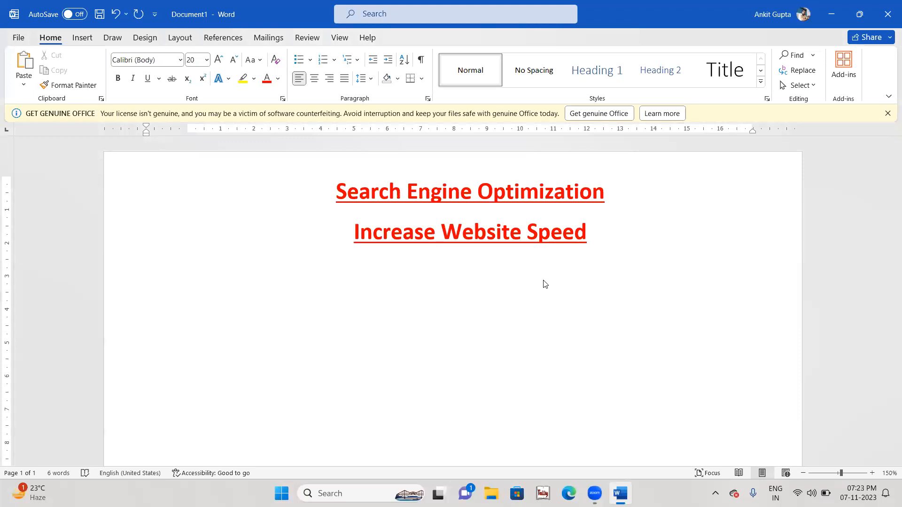
Step: Type the 'On Page SEO' heading and start a numbered list with Keyword Research and Keyword Density
text(On Page SEO)
key(Return)
text(1.)
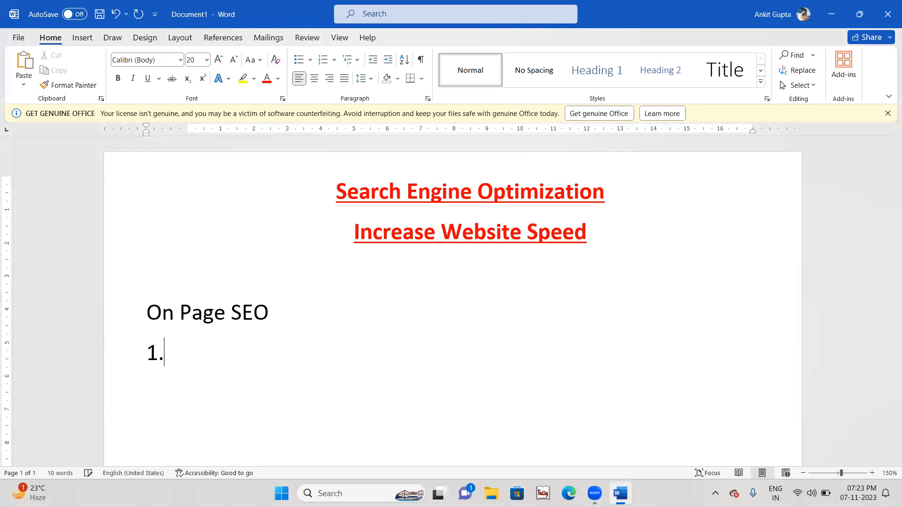
text( Keyword Research)
key(Return)
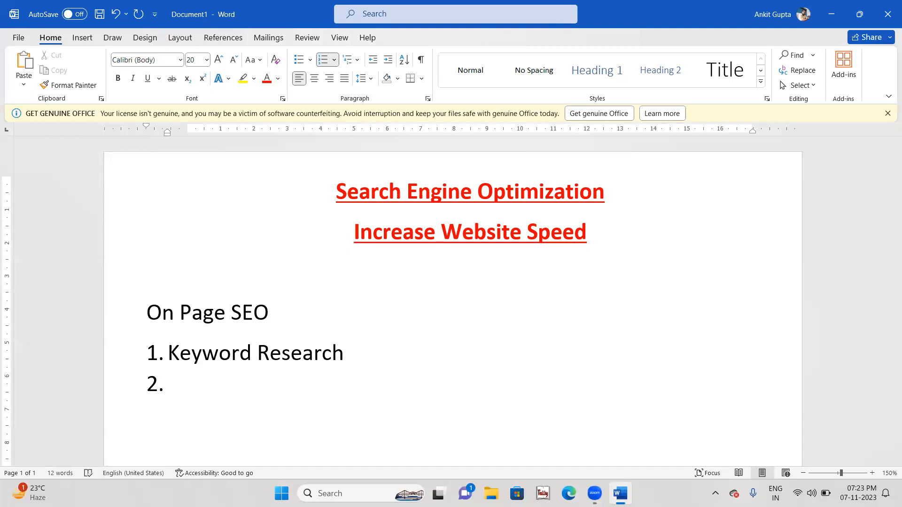
text(Keyword )
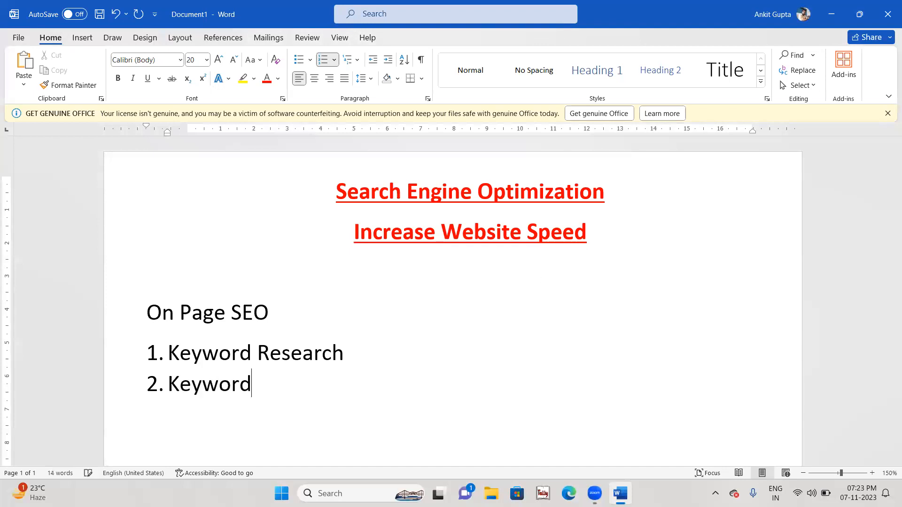
text(Densirt)
key(BackSpace)
key(BackSpace)
text(ty)
key(Return)
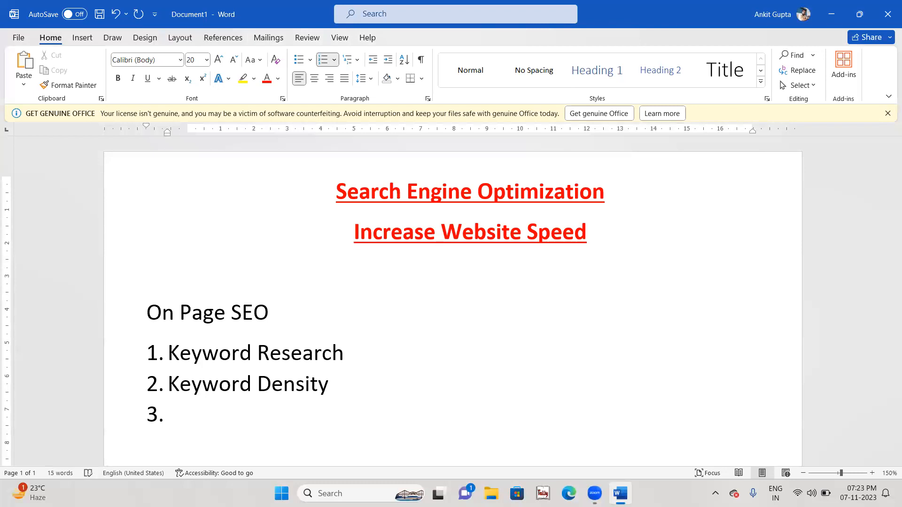
Step: Add list items 3 and 4, Title and Headings
text(Title)
click(292, 405)
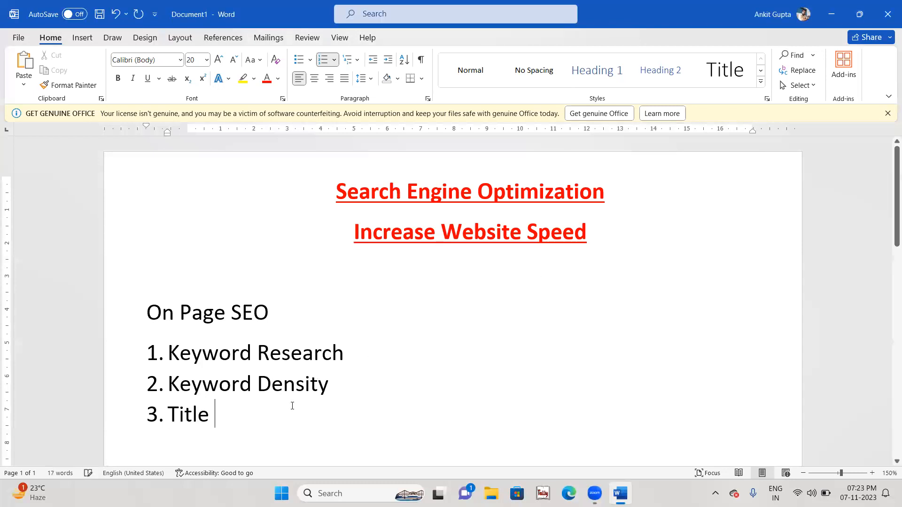
key(Return)
text(Heading)
key(Return)
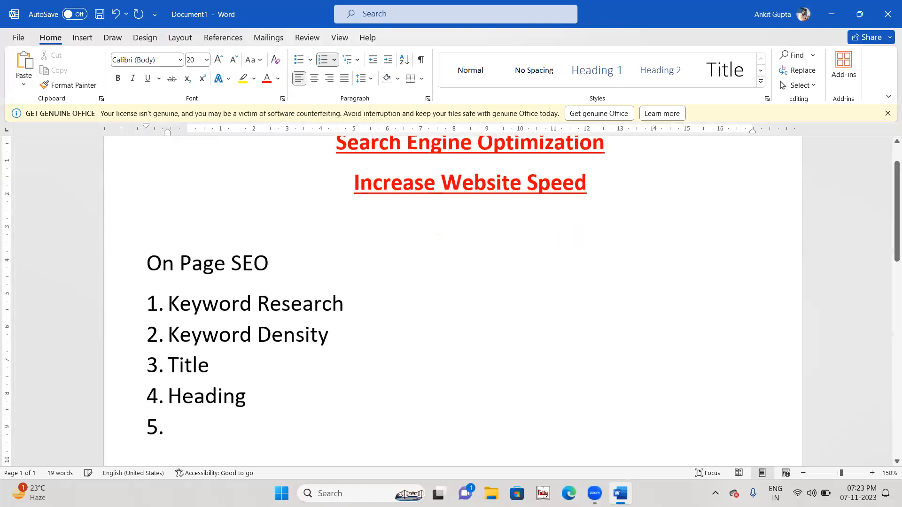
click(264, 411)
text(s)
key(Down)
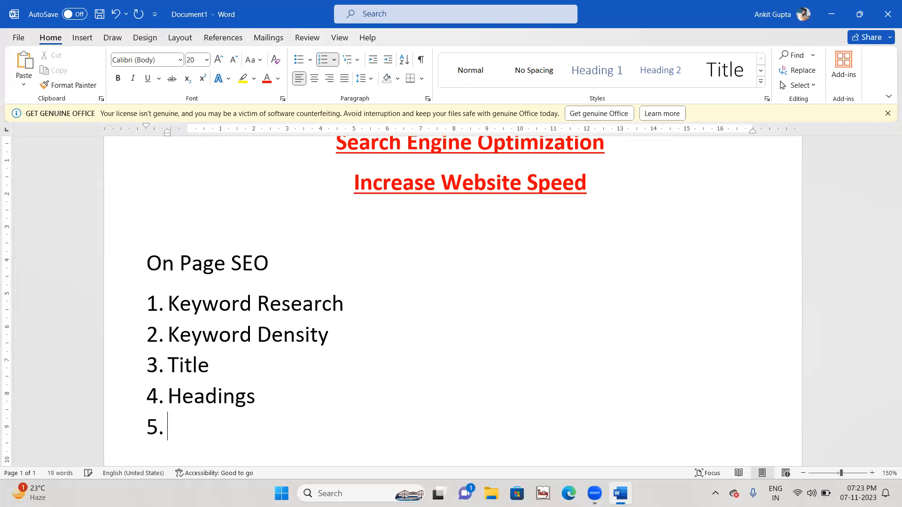
Step: Add item 5 Paragraph and a draft sixth item 'Merta Description', with item 7 begun
text(Paragrapo)
key(BackSpace)
text(h)
key(Return)
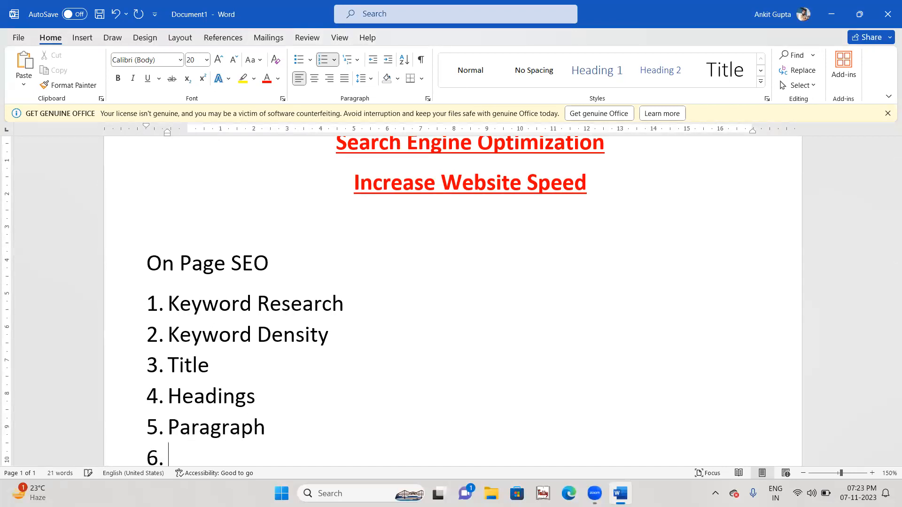
text(Mera )
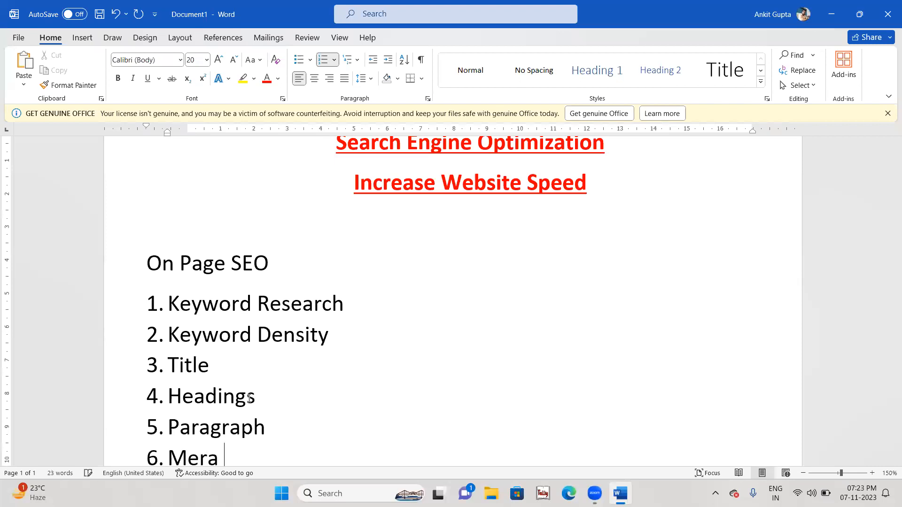
text(Description)
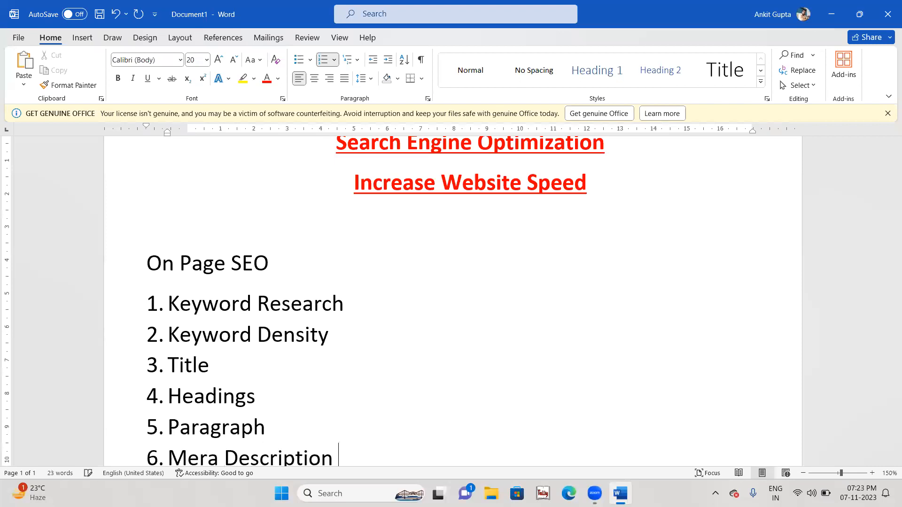
key(Return)
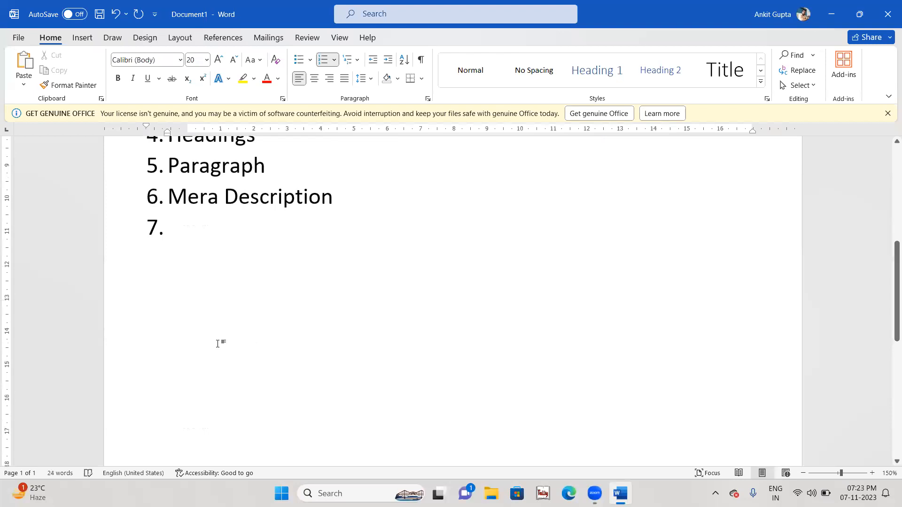
click(209, 197)
text(t)
click(168, 227)
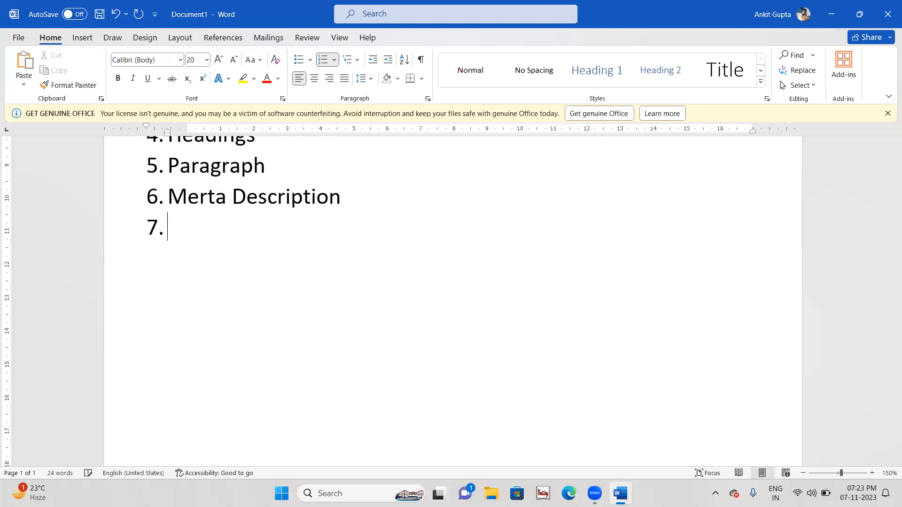
Step: Correct item 6 to 'Meta Description' and add item 7, Images alt
click(207, 196)
key(BackSpace)
key(Down)
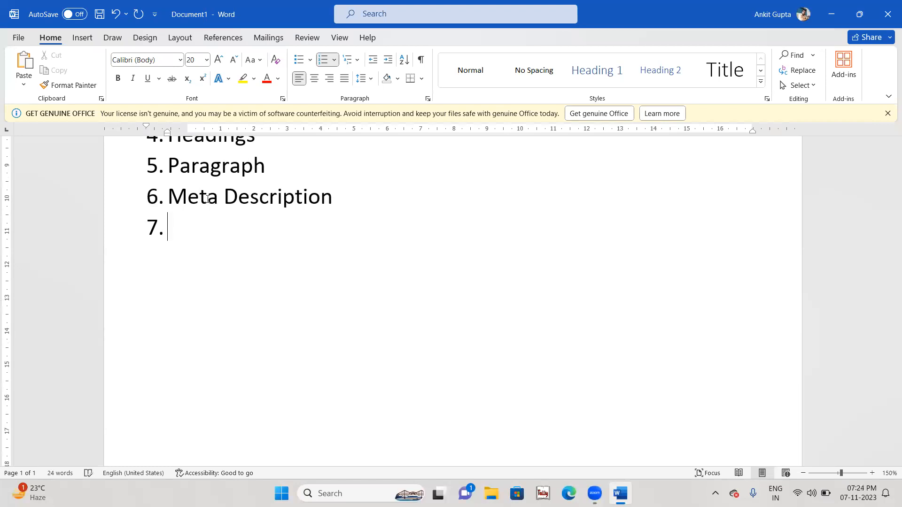
text(Images alt)
key(Return)
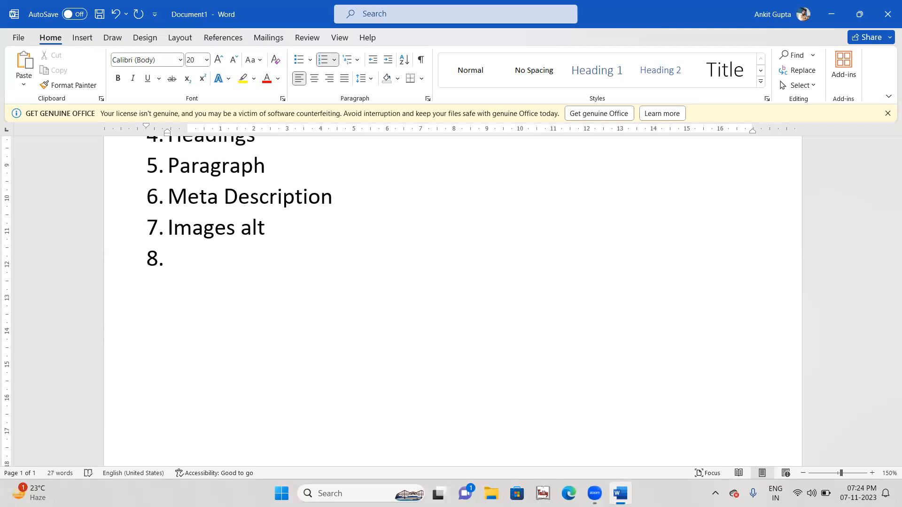
Step: Add items 8 and 9, High Quality Content and Sitemap
text(High Qau)
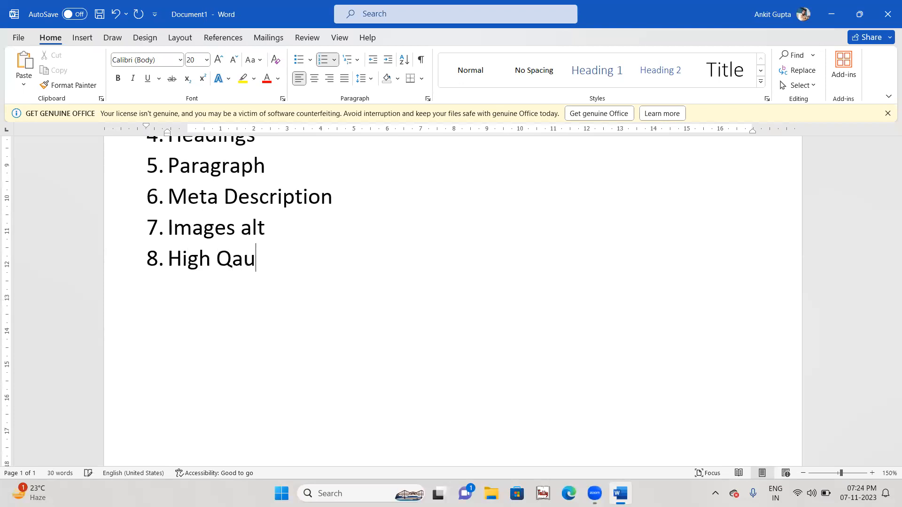
key(BackSpace)
key(BackSpace)
text(uality )
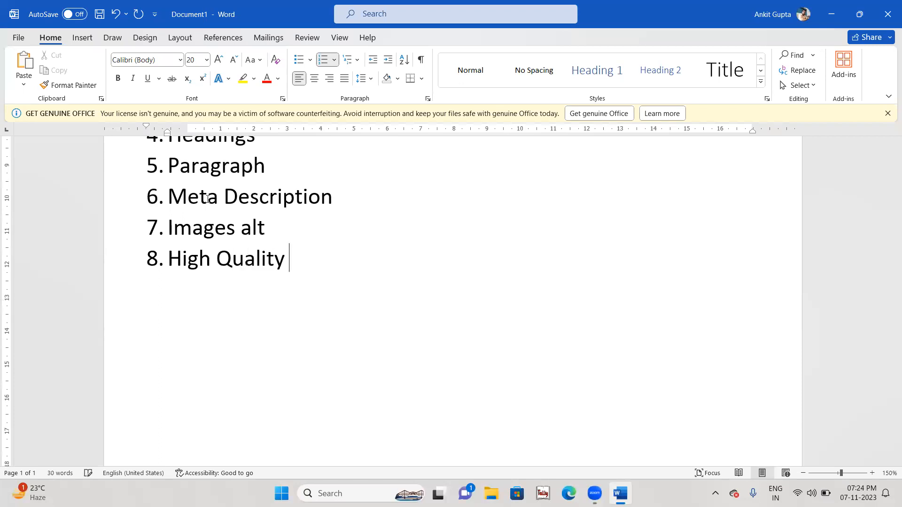
text(Content)
key(Return)
text(Sie)
key(BackSpace)
key(BackSpace)
text(itemap)
Step: Add items 10–12: Inbound & Outbound Links, Website Speed and Schema Markup
key(Return)
text(Inbound )
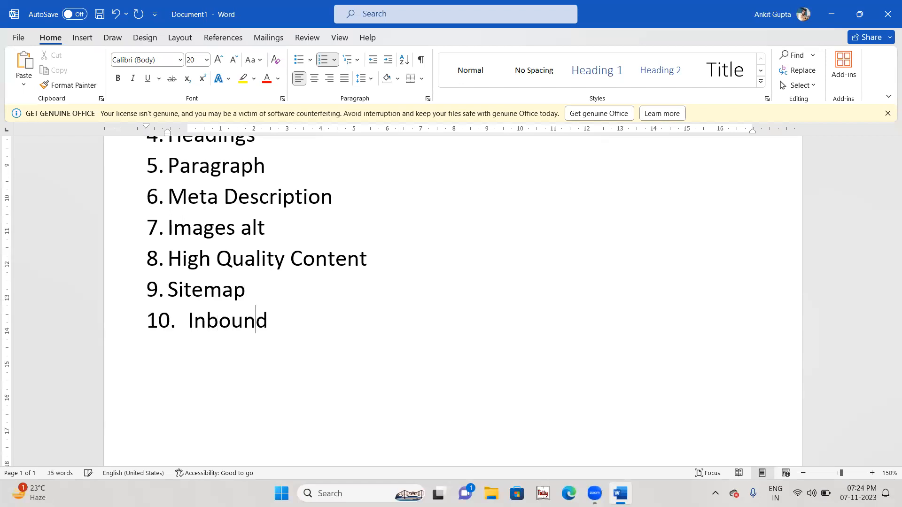
text(& Outbounbd)
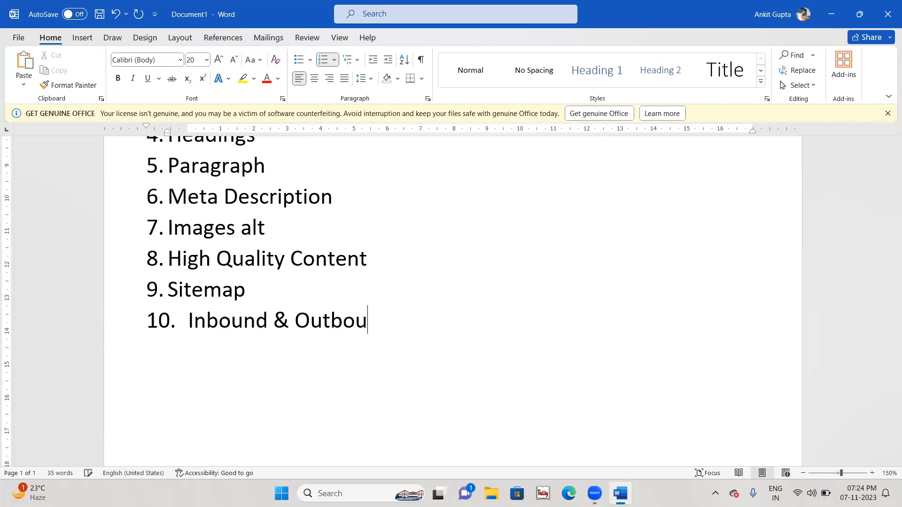
key(BackSpace)
key(BackSpace)
text(d Links)
key(Return)
text(W)
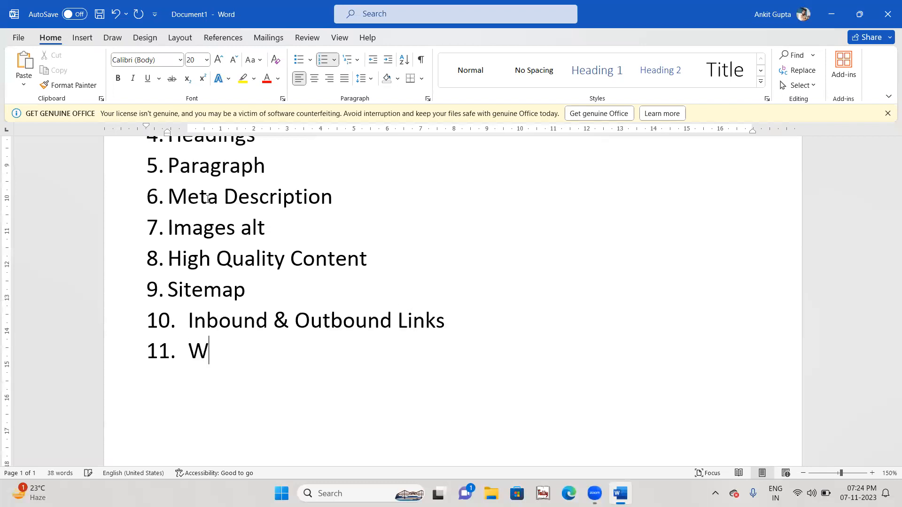
text(ebsite Speed)
key(Return)
text(Schem)
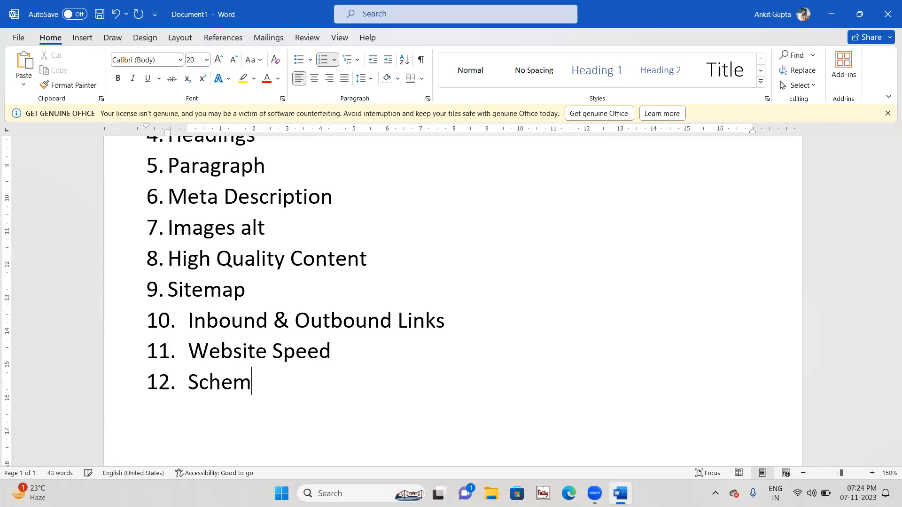
text(a Markup)
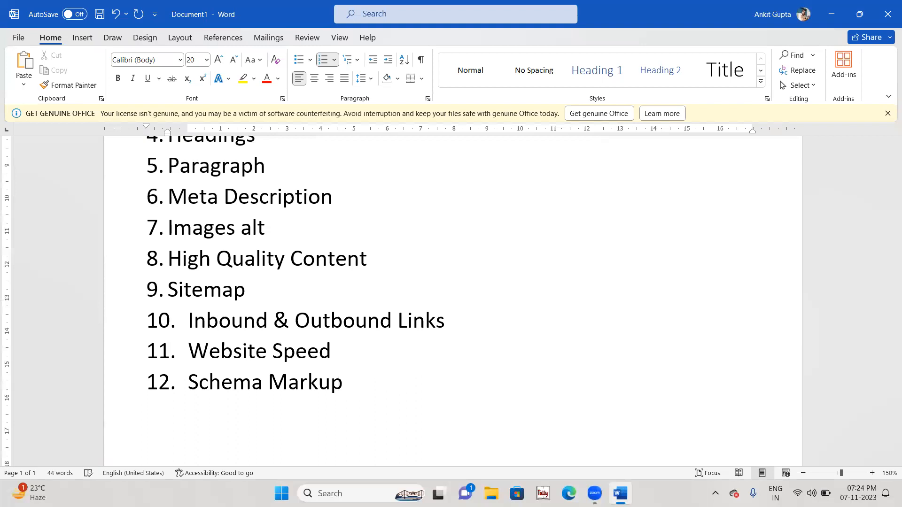
scroll(451, 301, up, 5)
scroll(451, 301, down, 4)
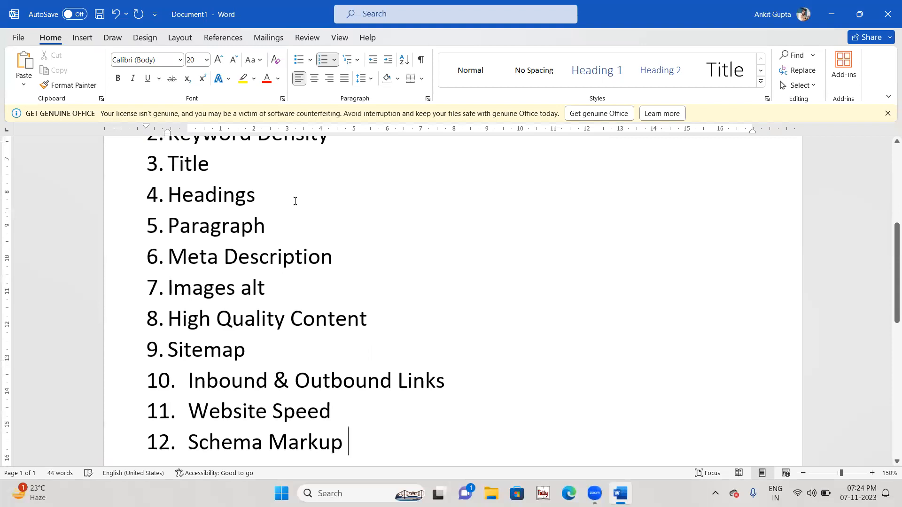
double_click(229, 168)
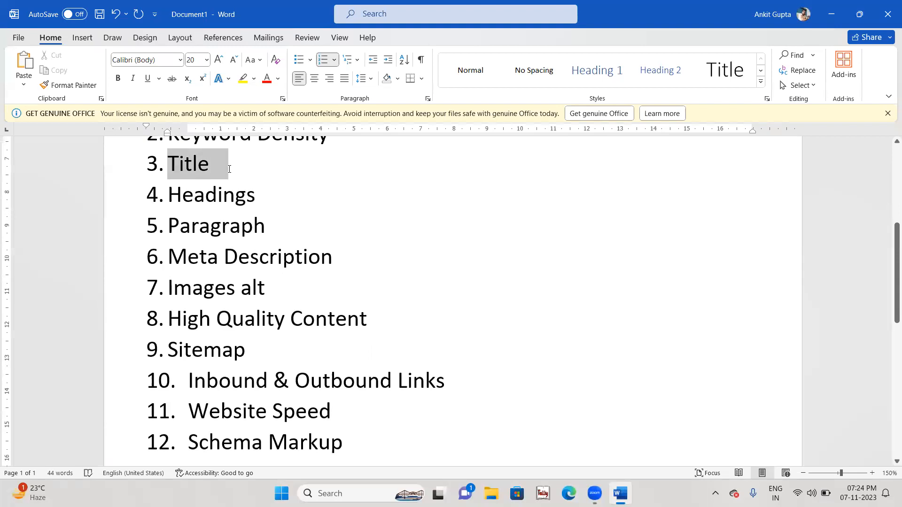
drag(241, 176, 246, 181)
drag(280, 210, 287, 219)
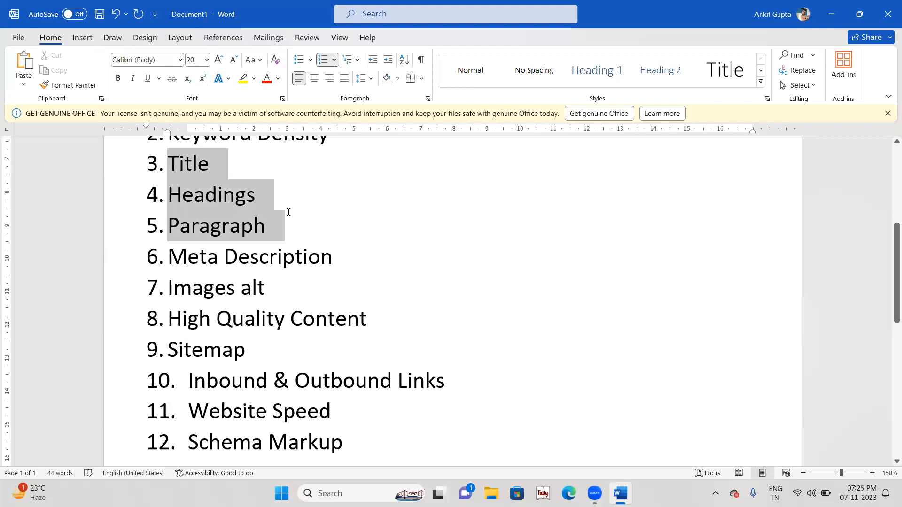
click(335, 284)
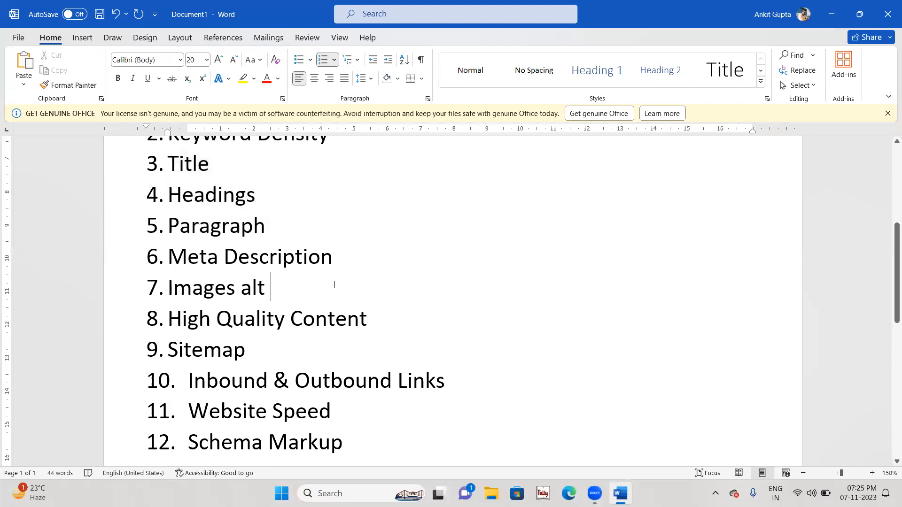
scroll(335, 285, down, 5)
scroll(335, 285, up, 10)
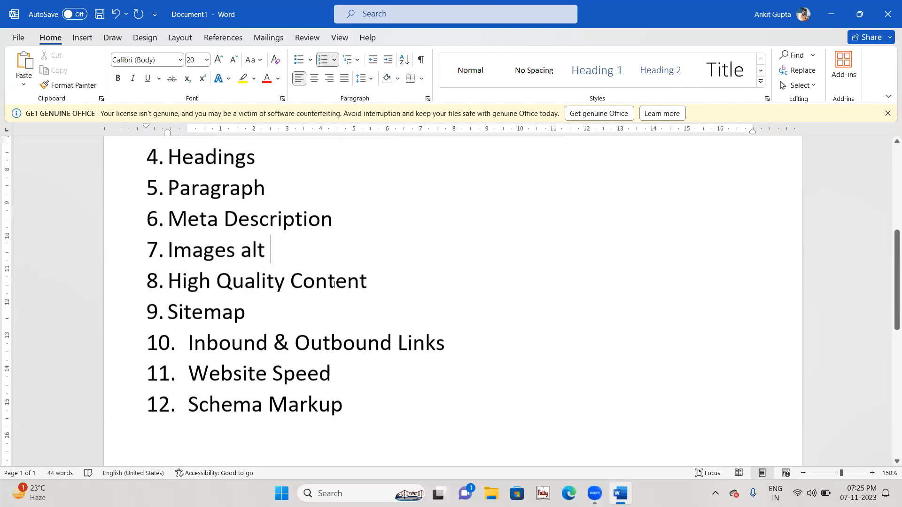
scroll(356, 398, down, 3)
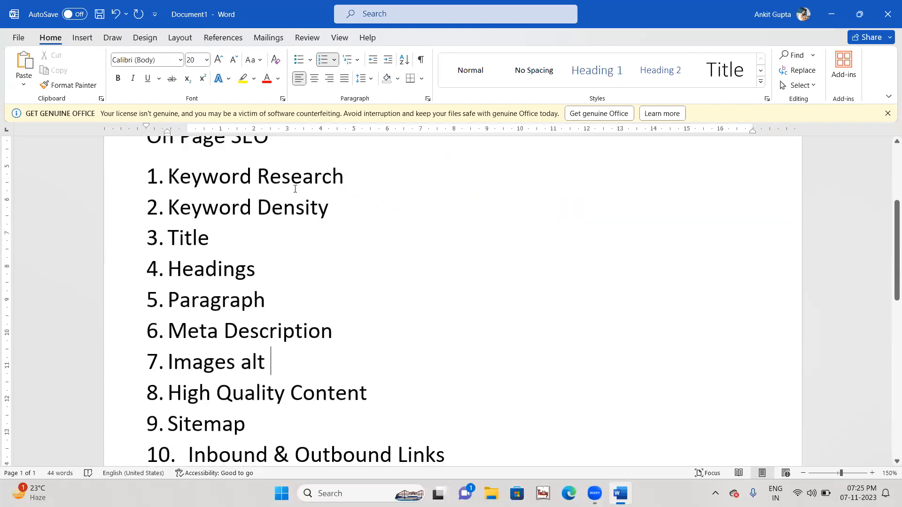
scroll(284, 138, up, 2)
drag(282, 231, 128, 238)
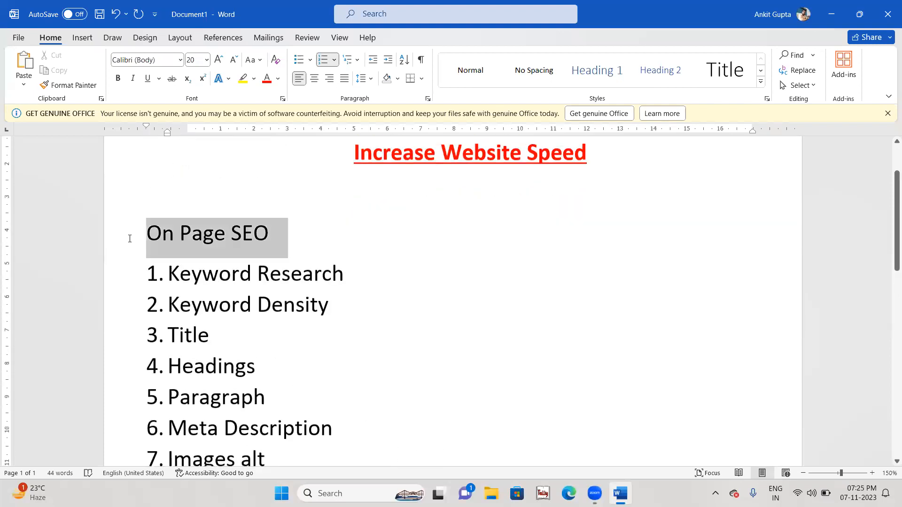
click(277, 78)
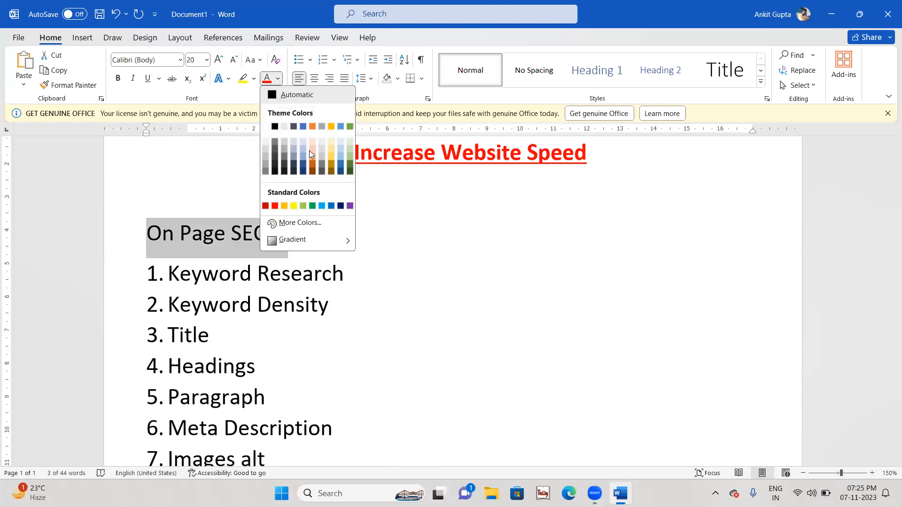
click(323, 206)
click(380, 328)
scroll(379, 328, down, 4)
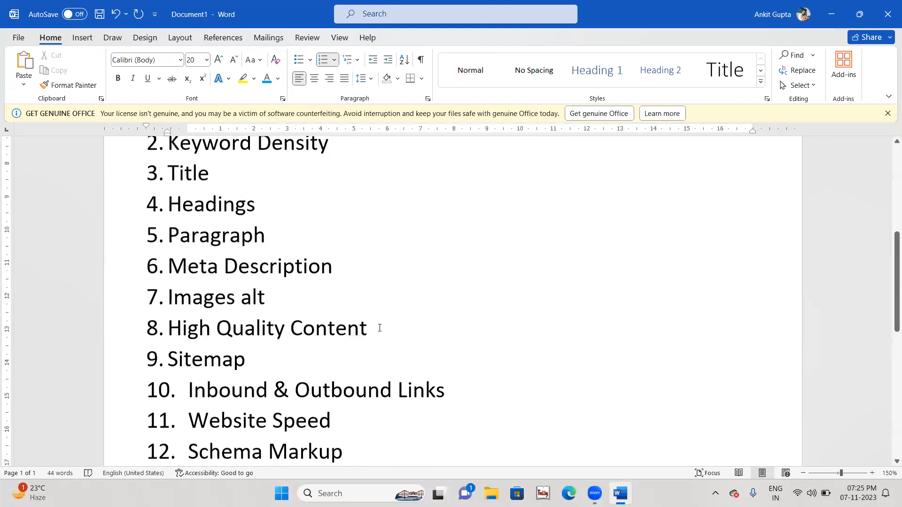
scroll(380, 328, up, 2)
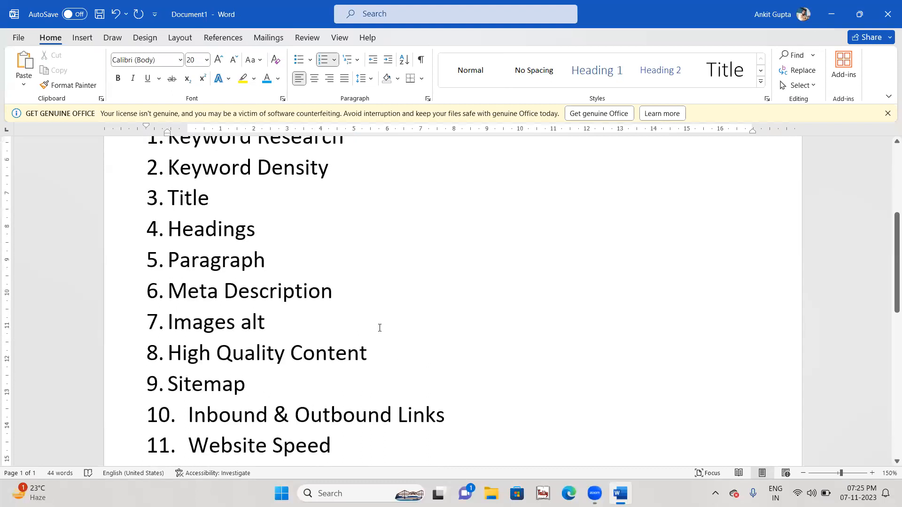
scroll(379, 328, up, 5)
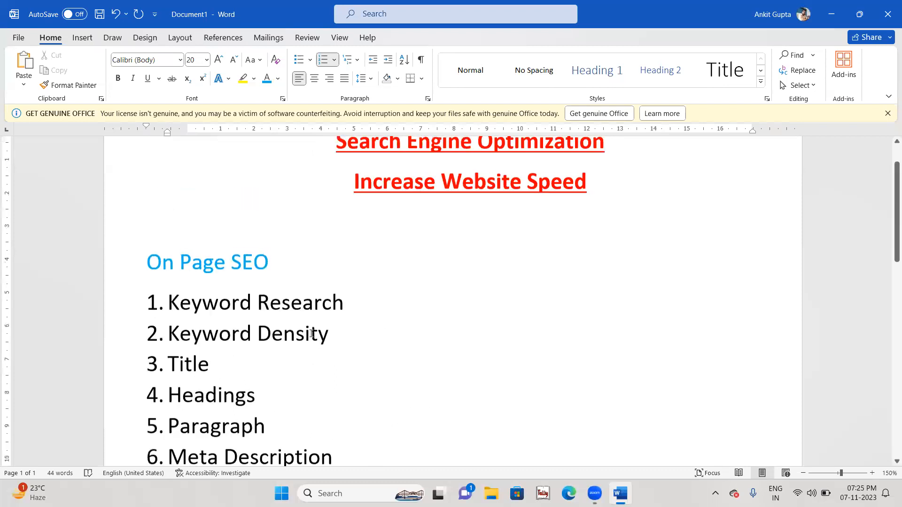
drag(338, 334, 164, 324)
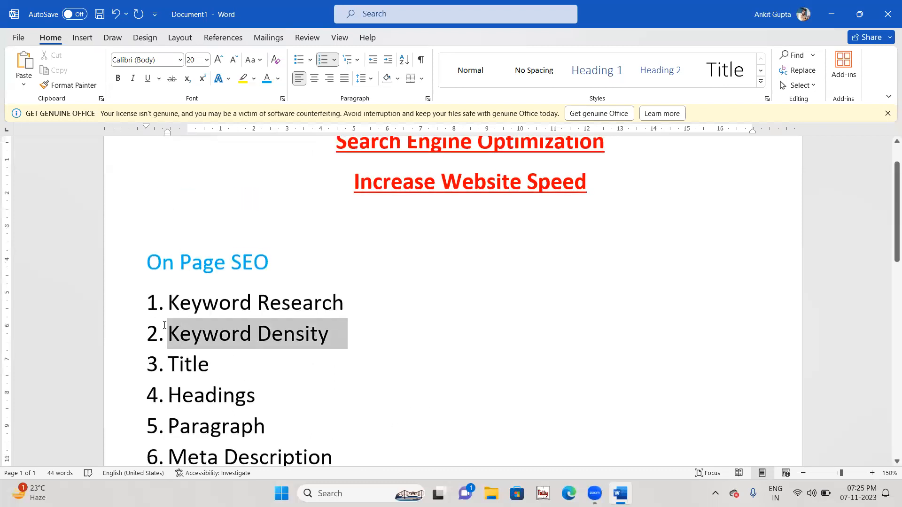
click(263, 373)
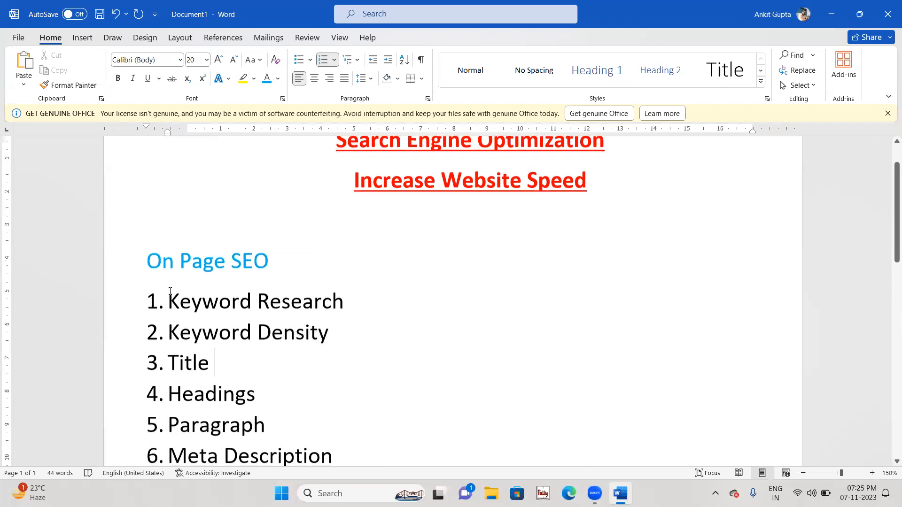
drag(167, 301, 345, 300)
scroll(346, 300, down, 5)
click(326, 336)
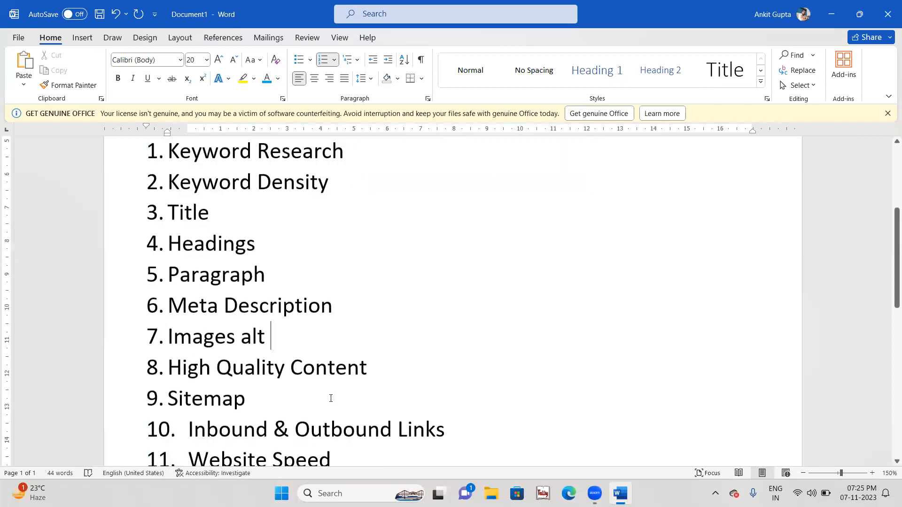
scroll(348, 376, down, 4)
drag(350, 345, 177, 344)
click(261, 282)
drag(261, 283, 155, 278)
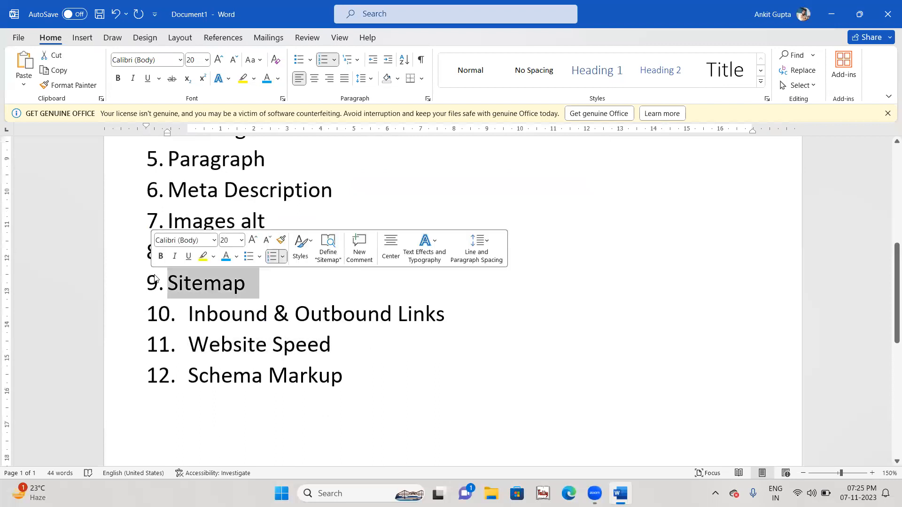
click(227, 221)
scroll(389, 305, up, 3)
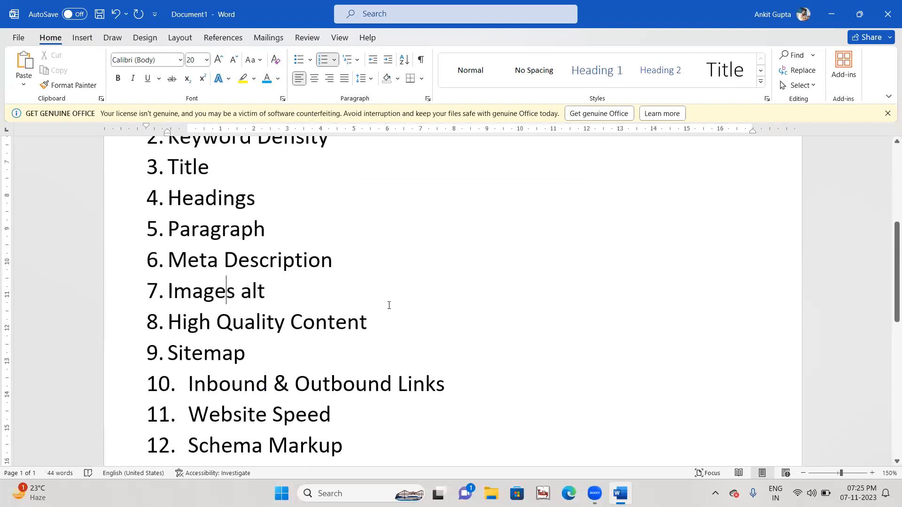
drag(368, 314, 169, 159)
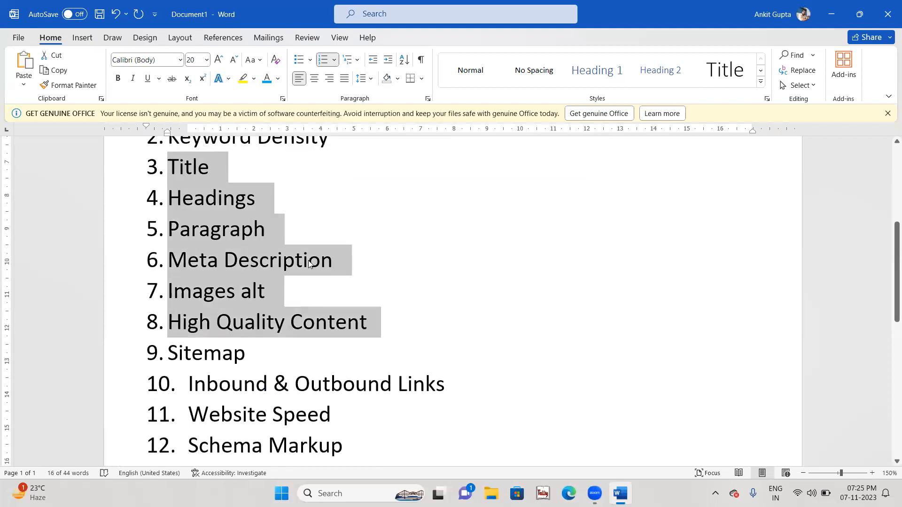
scroll(309, 264, down, 3)
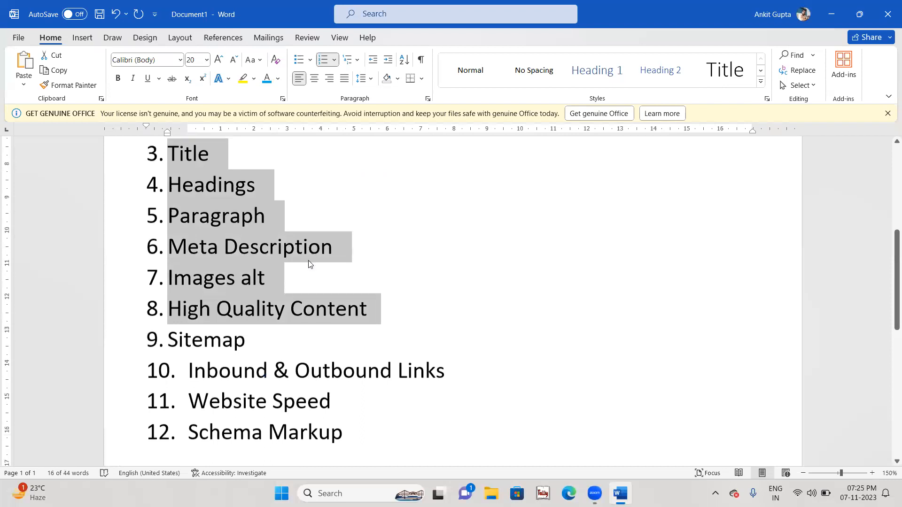
click(337, 331)
scroll(366, 334, up, 3)
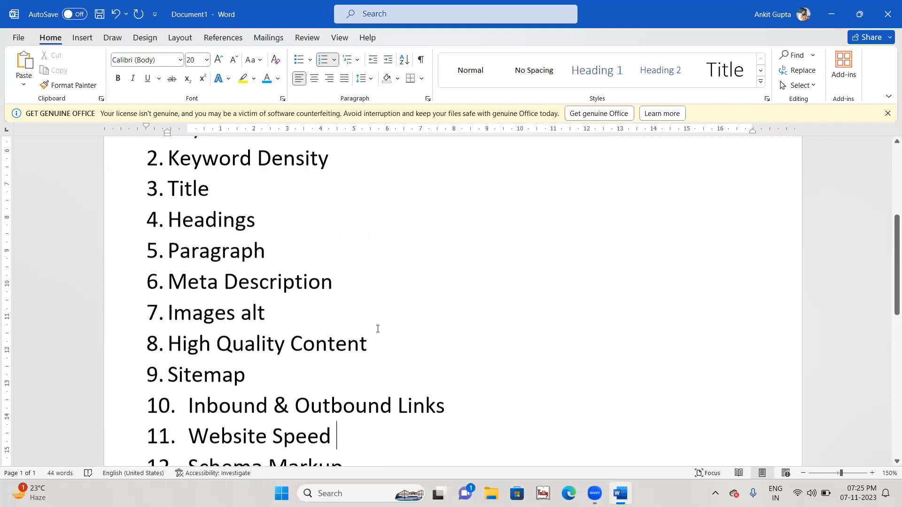
drag(374, 347, 173, 192)
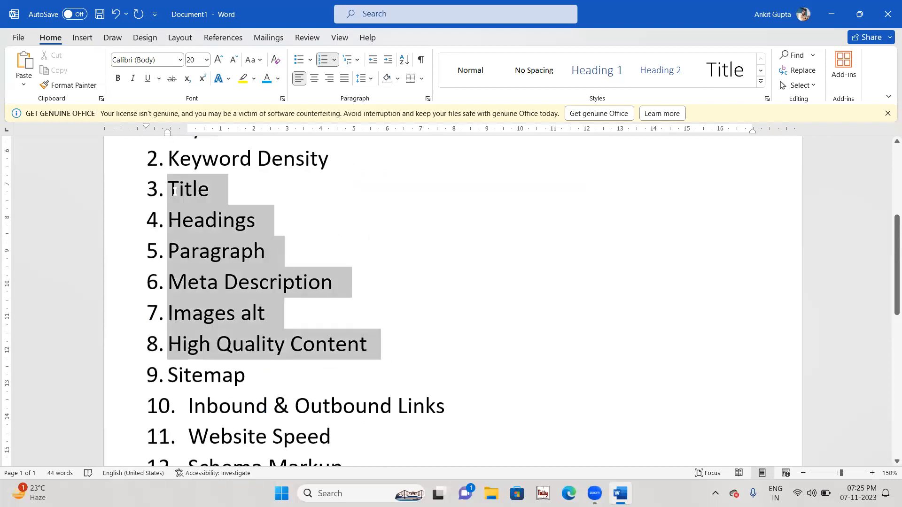
click(263, 272)
scroll(337, 334, down, 3)
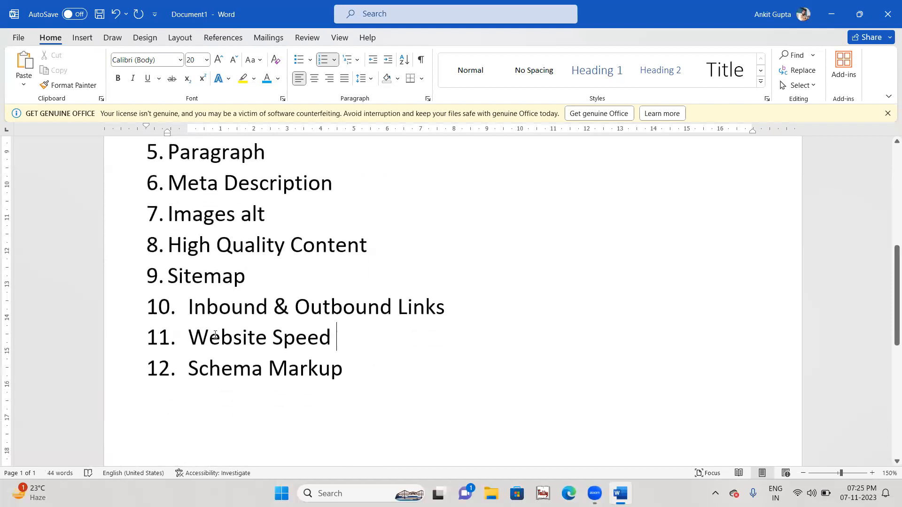
drag(188, 342, 337, 351)
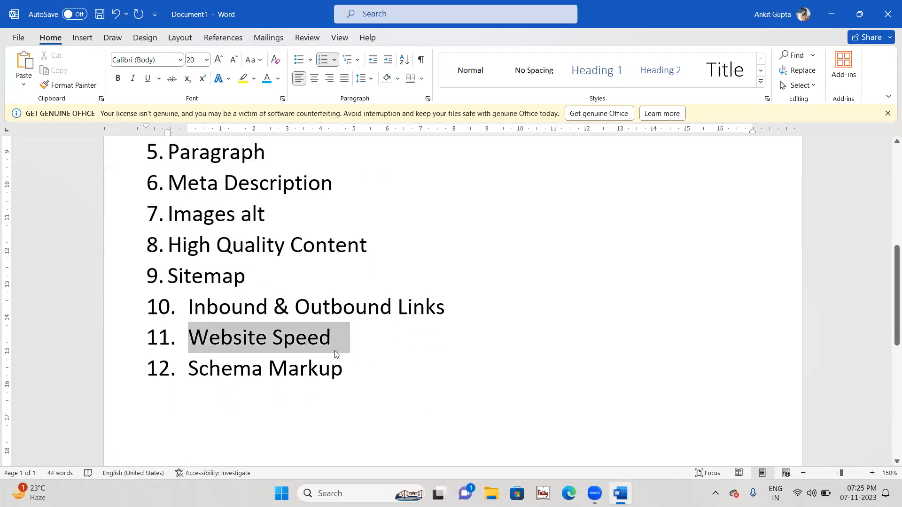
click(191, 306)
drag(190, 307, 417, 316)
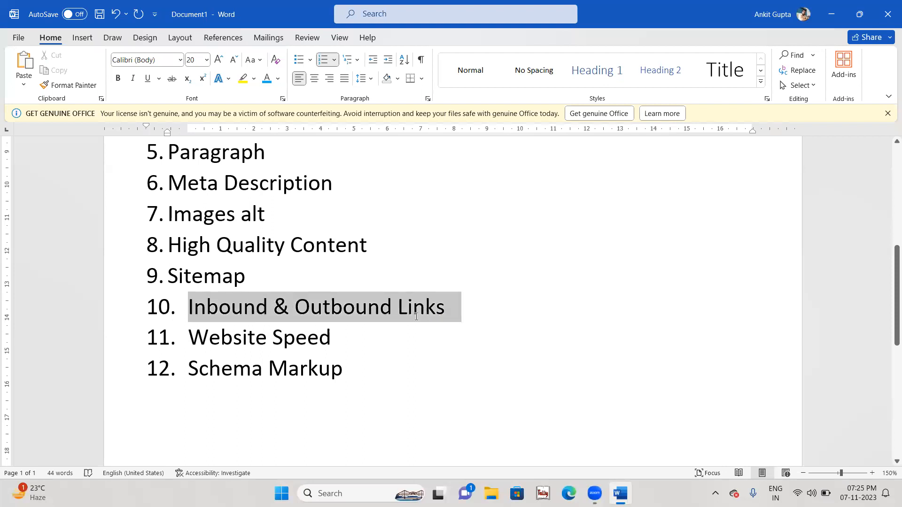
click(374, 360)
drag(374, 361, 167, 276)
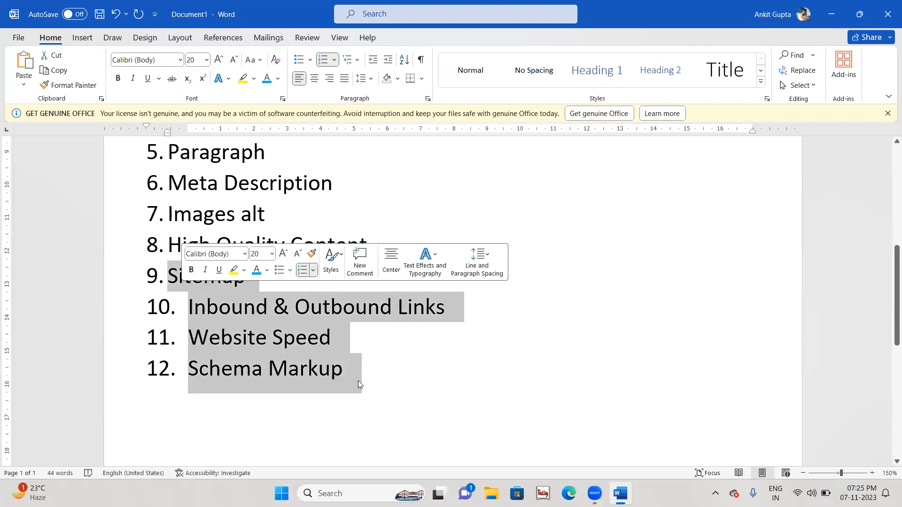
click(389, 394)
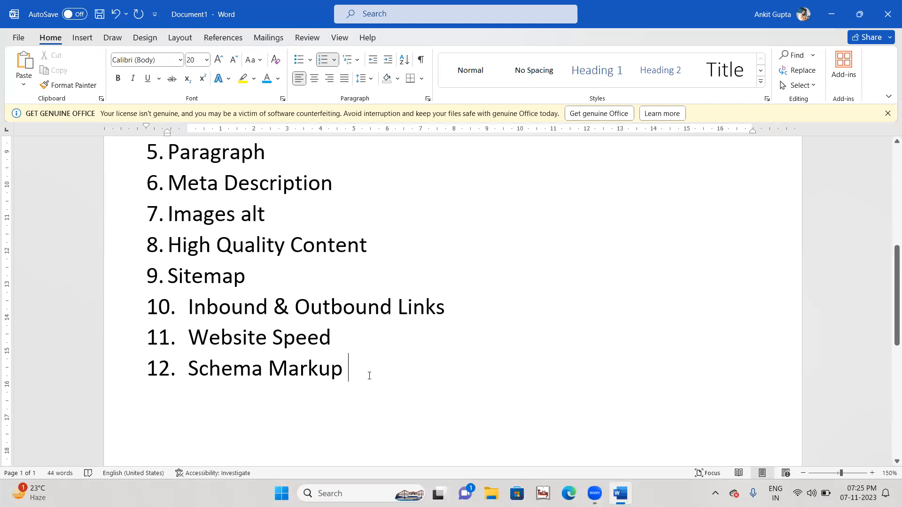
scroll(370, 375, down, 4)
scroll(369, 375, up, 7)
scroll(369, 376, down, 4)
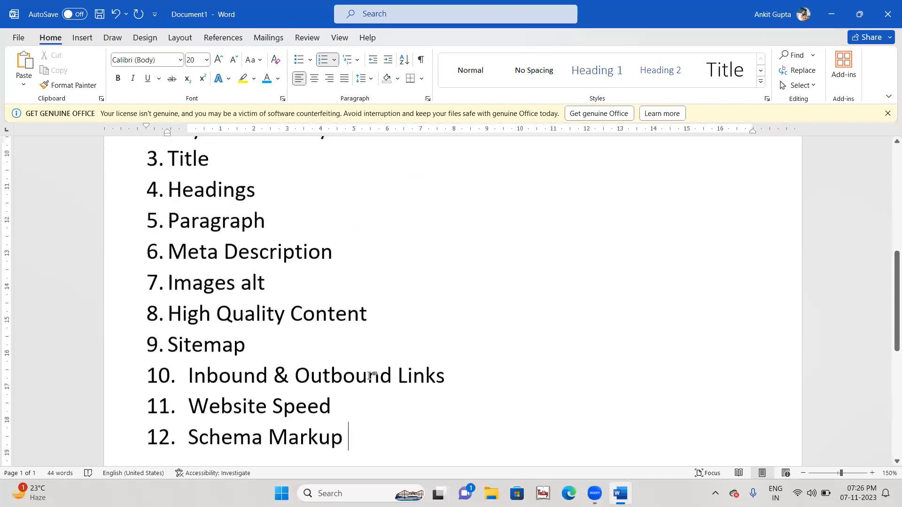
scroll(369, 371, up, 7)
click(355, 174)
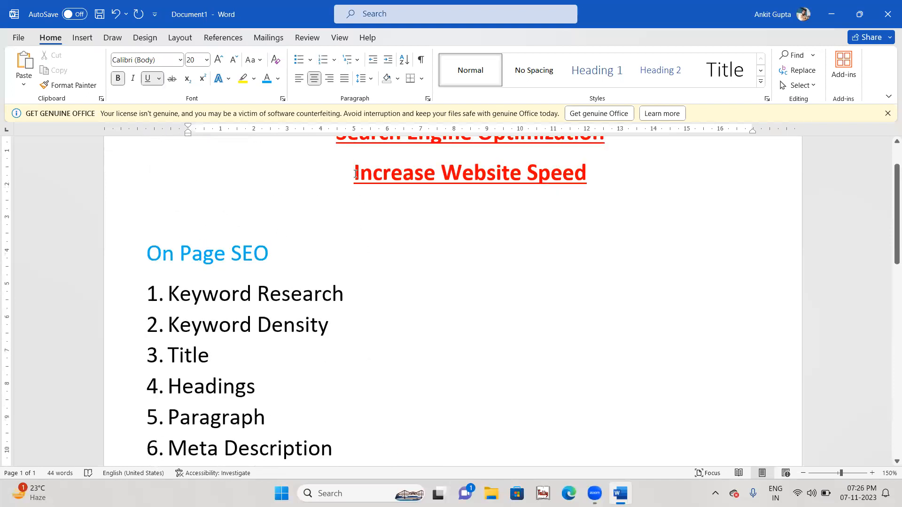
scroll(356, 174, down, 15)
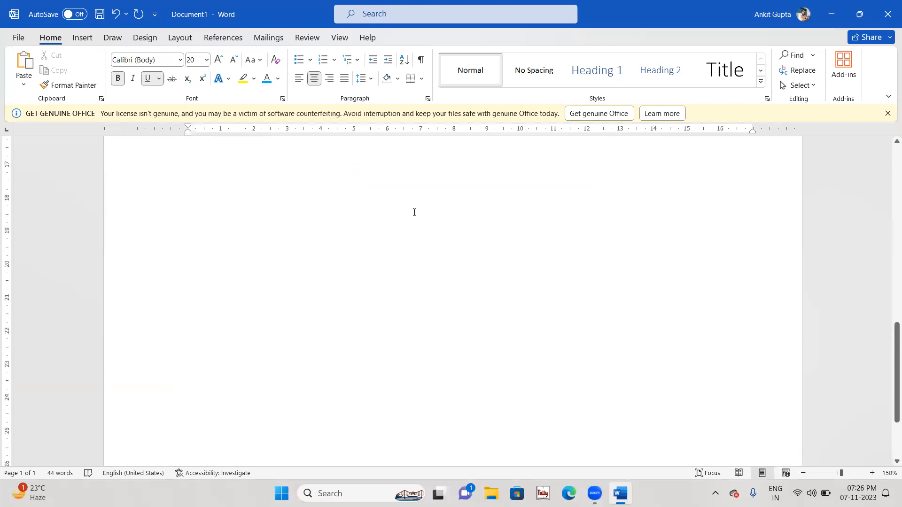
scroll(415, 212, up, 3)
Step: Add a 'Website Speed' heading on a new line below Schema Markup
click(385, 250)
key(Return)
key(Return)
key(Return)
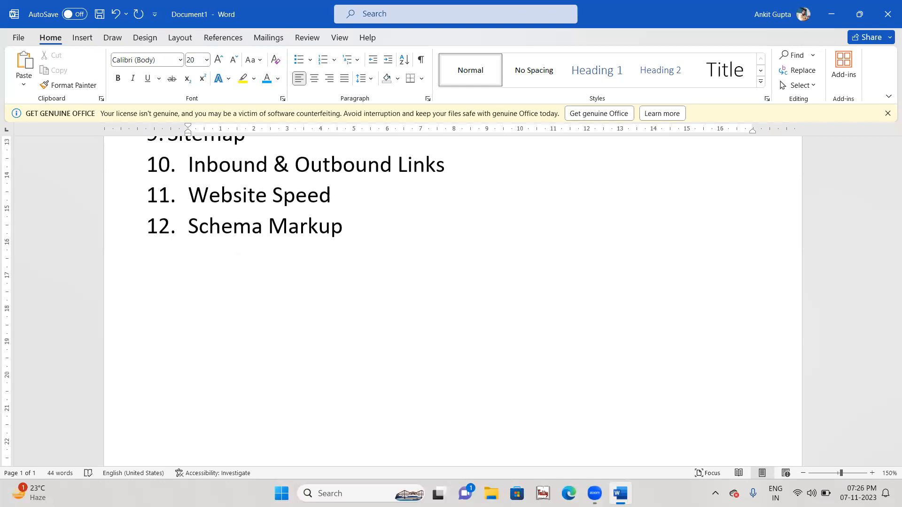
text(Websoye)
key(BackSpace)
key(BackSpace)
key(BackSpace)
text(ite Speed)
key(Return)
Step: Under it, add an indented numbered sub-list: Fast, Secure, Authentic
key(Tab)
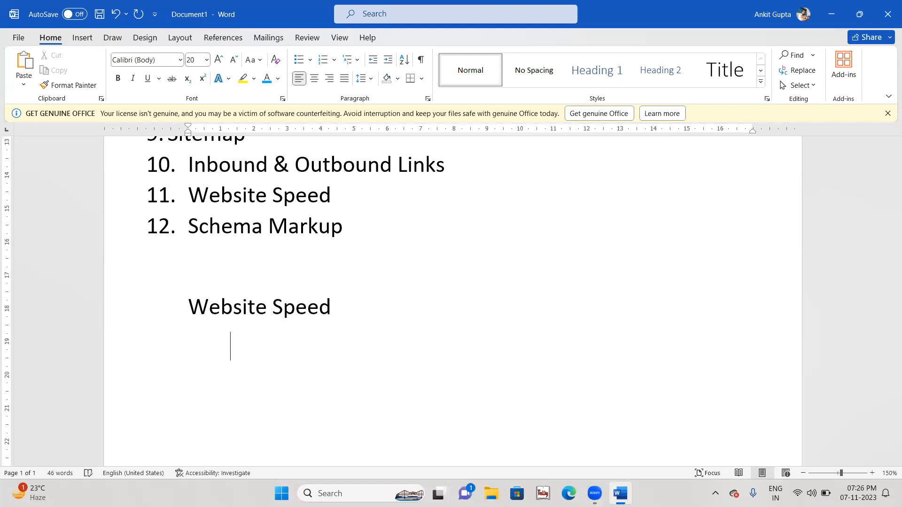
text(1. Fast)
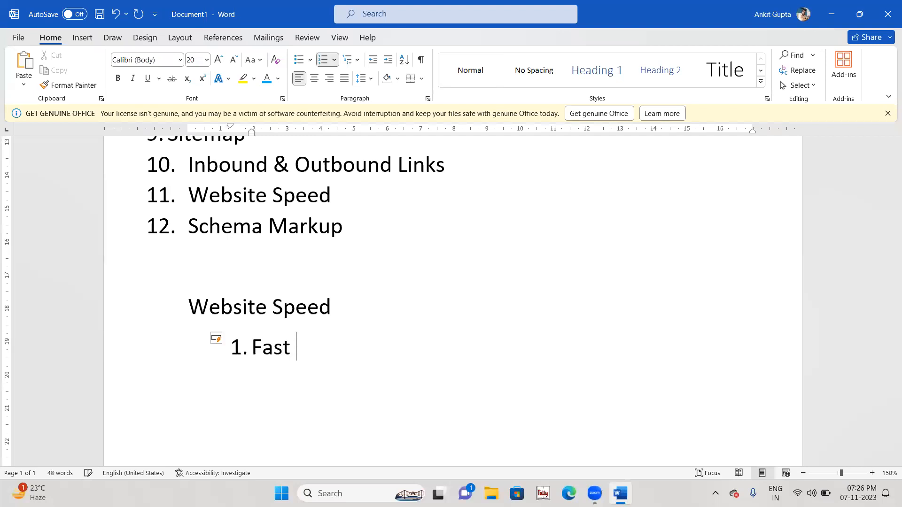
key(Return)
text(Secure)
key(Return)
text(Authentic)
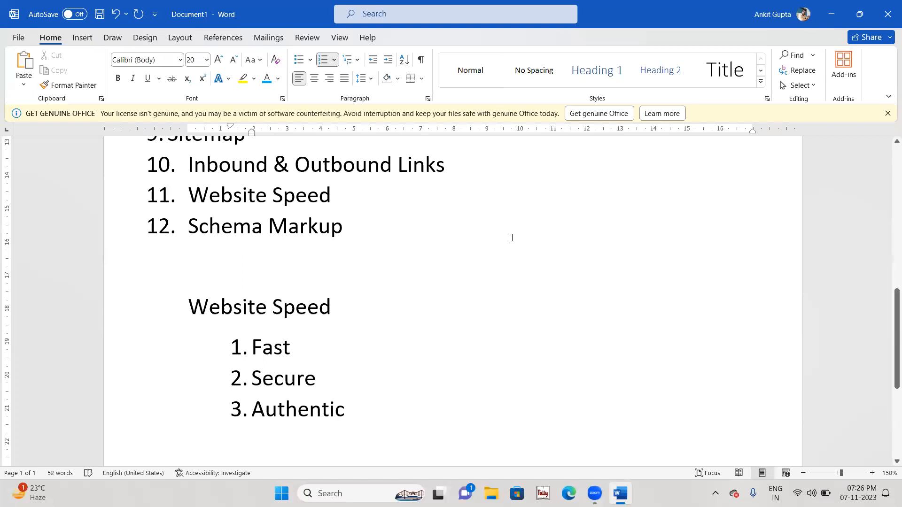
Step: Launch Google Chrome from the Start search with the personal profile
key(super)
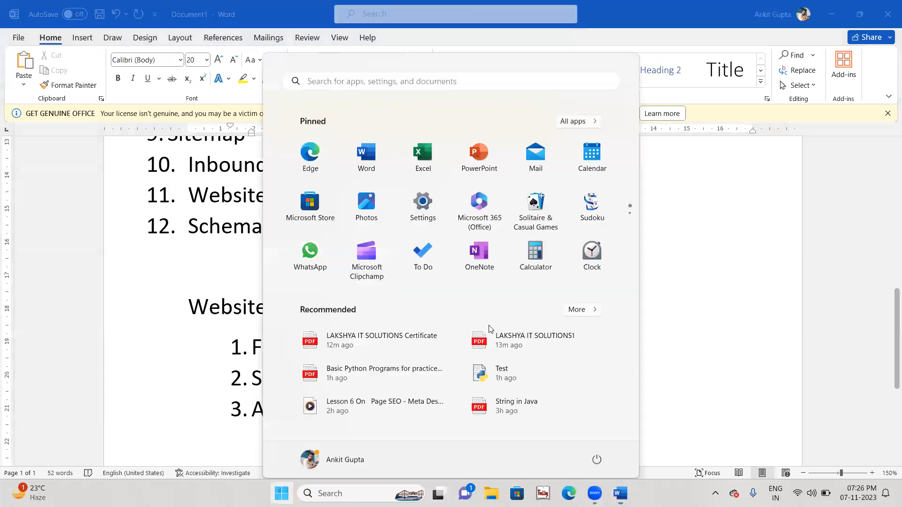
text(google)
key(Return)
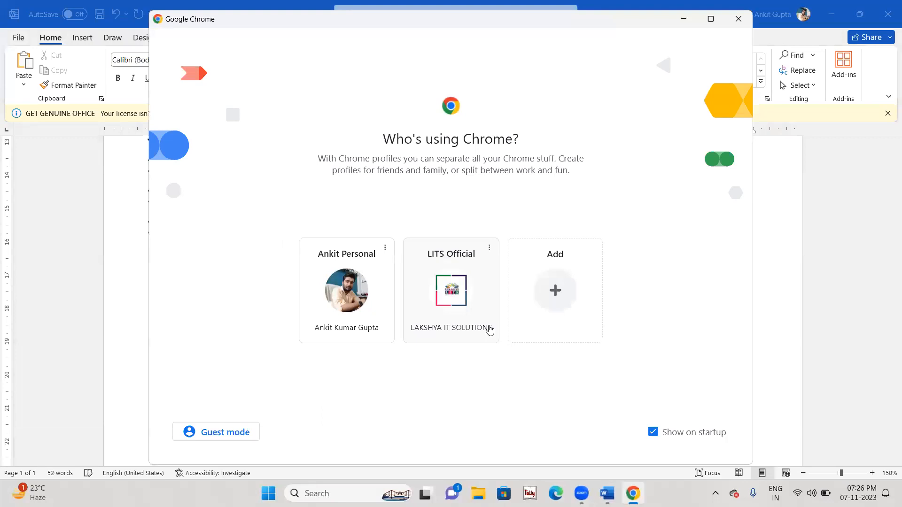
click(337, 318)
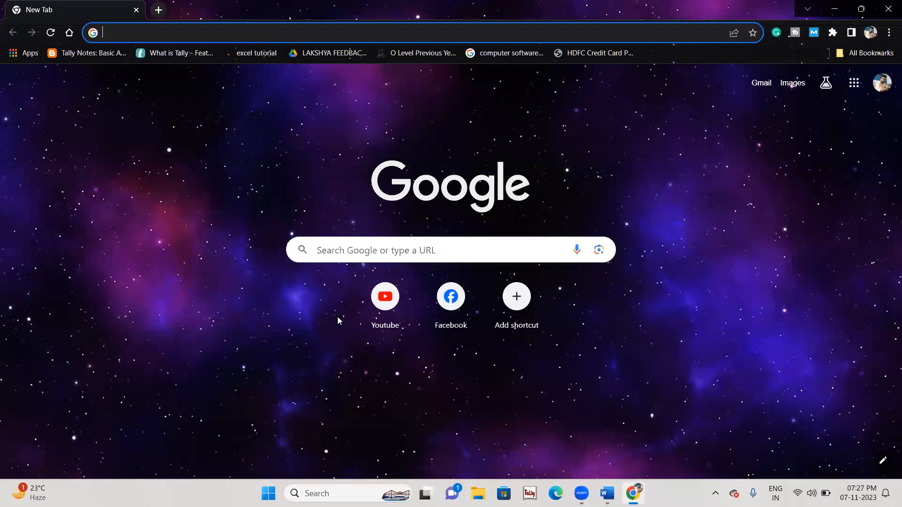
key(alt+Tab)
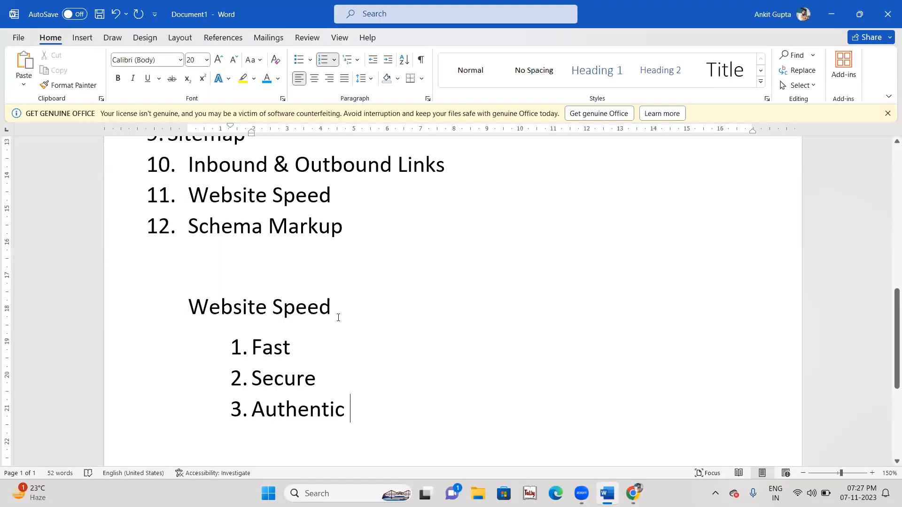
key(alt+Tab)
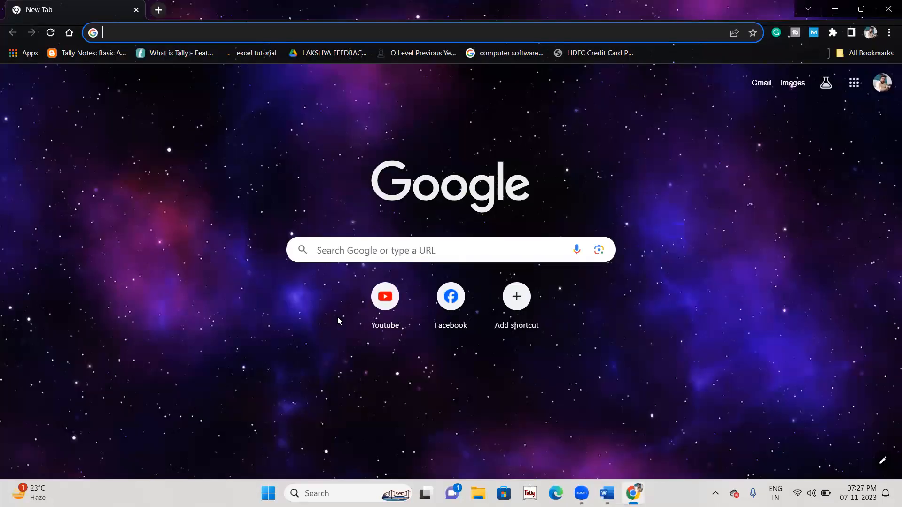
Step: Search Google for 'check website speed'
text(ping)
key(BackSpace)
key(BackSpace)
key(BackSpace)
key(BackSpace)
text(chec)
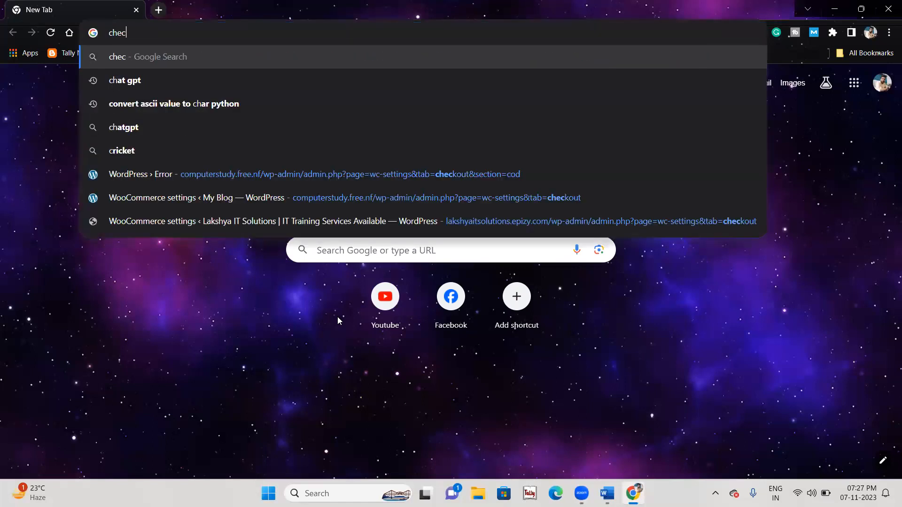
text(k website ch)
key(BackSpace)
key(BackSpace)
text(speed)
key(Return)
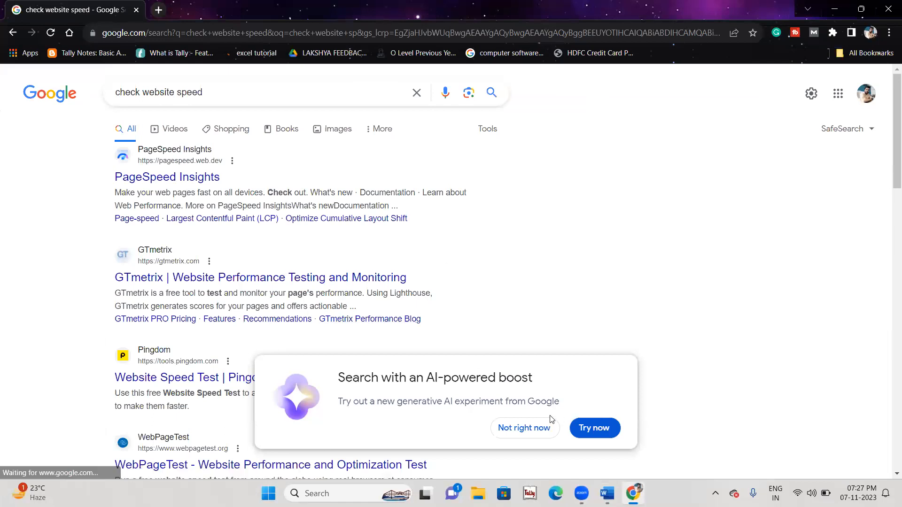
Step: Dismiss the AI popup, point out PageSpeed Insights and Pingdom results, then open Pingdom's Website Speed Test
click(543, 428)
drag(83, 151, 497, 425)
click(497, 424)
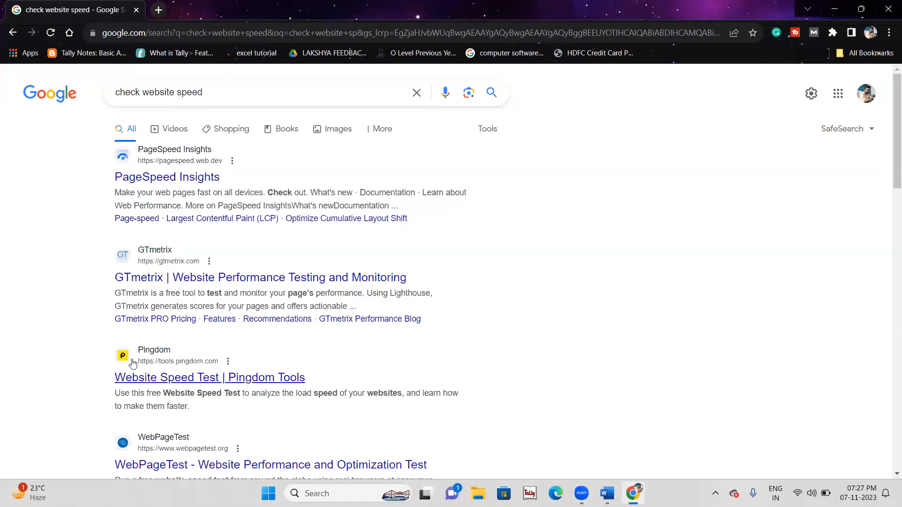
drag(94, 353, 240, 360)
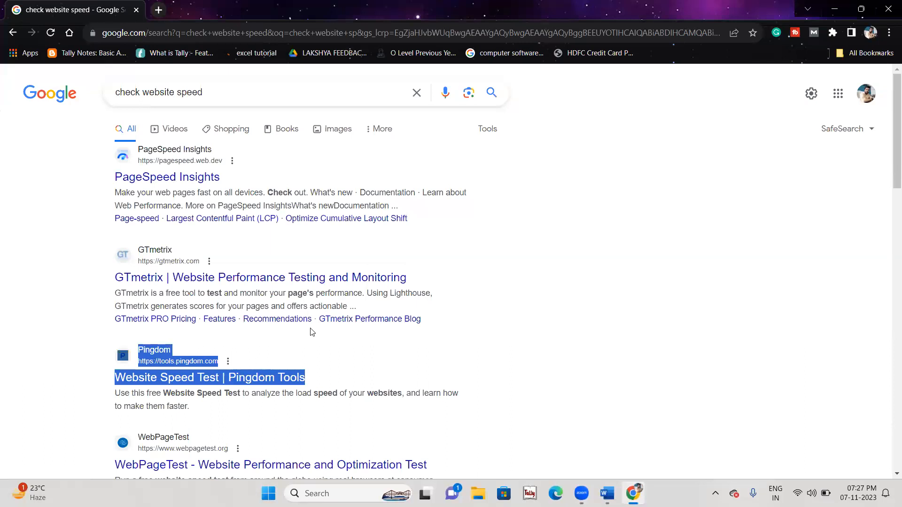
click(242, 363)
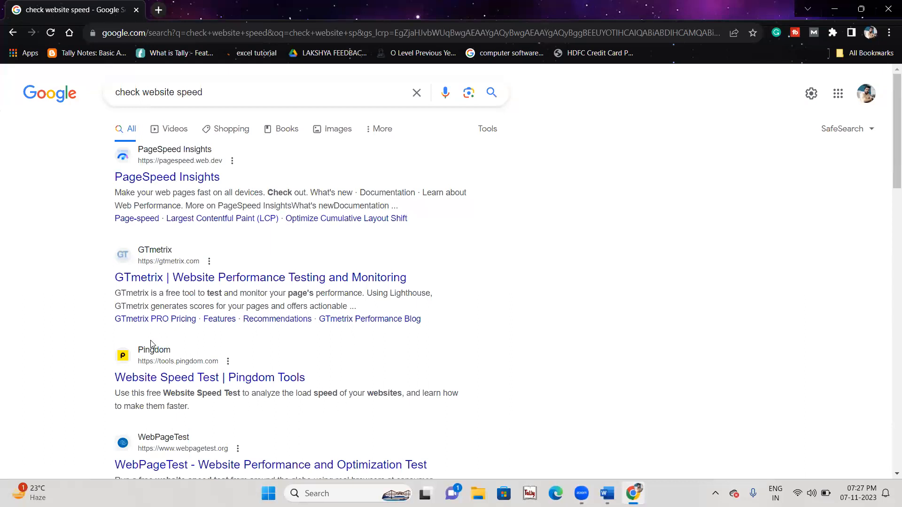
click(188, 378)
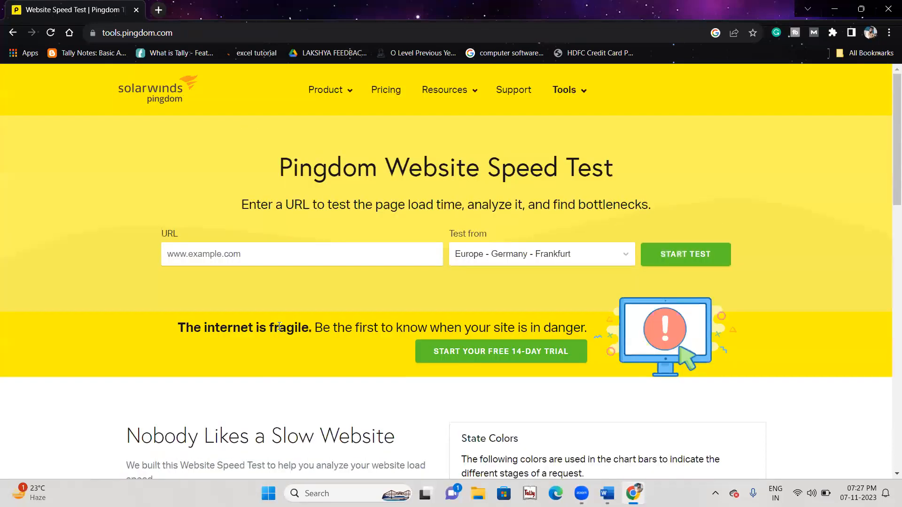
Step: In a new tab, search 'amazon', open the sponsored Amazon.in result and select its address
click(279, 260)
click(157, 10)
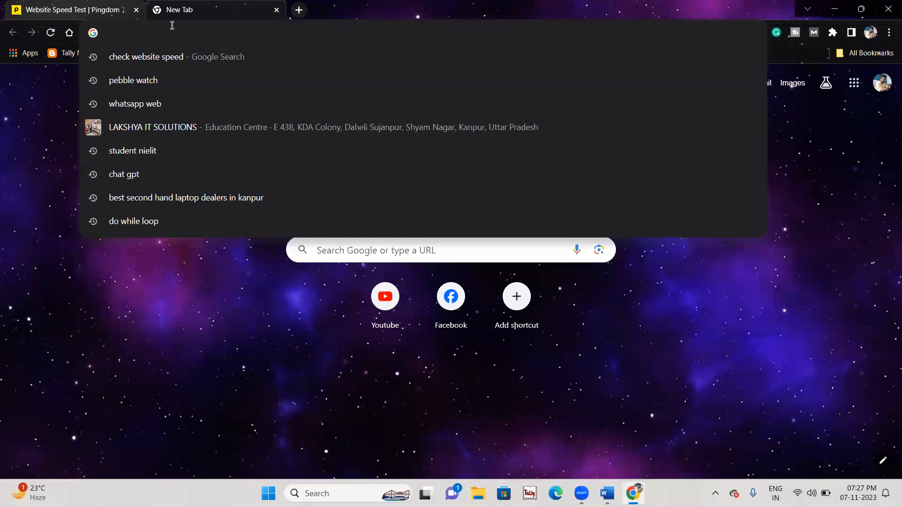
text(amazon)
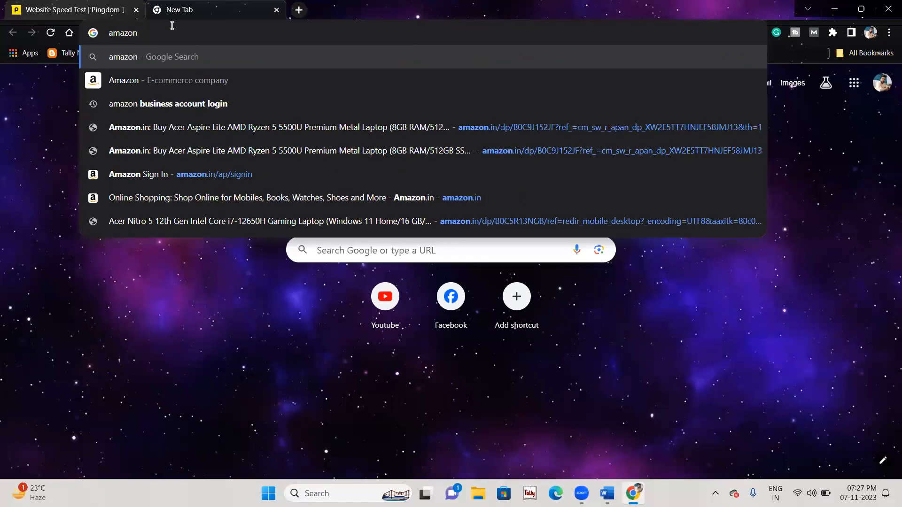
key(Return)
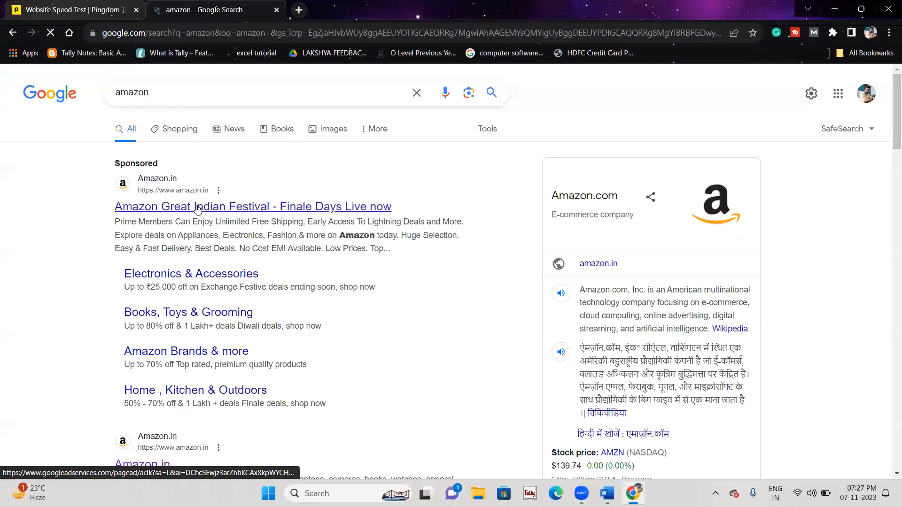
click(197, 209)
click(159, 32)
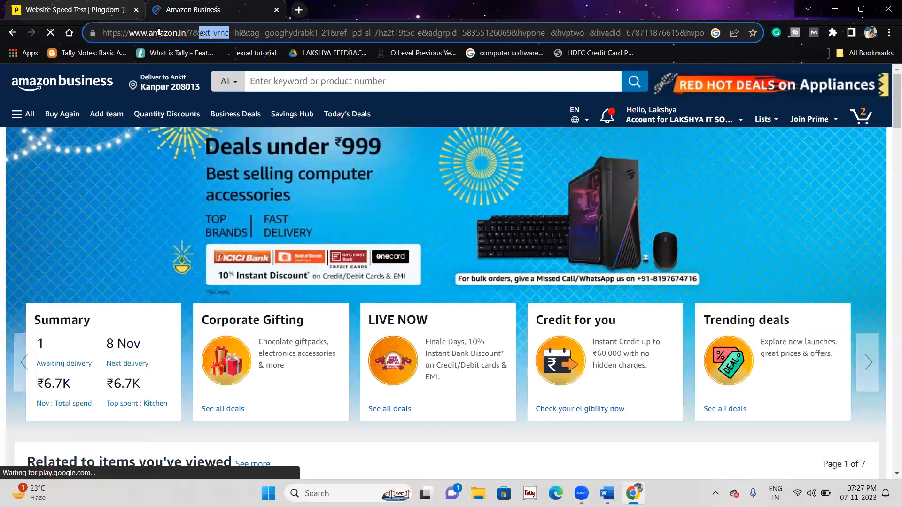
key(shift+Home)
key(ctrl+c)
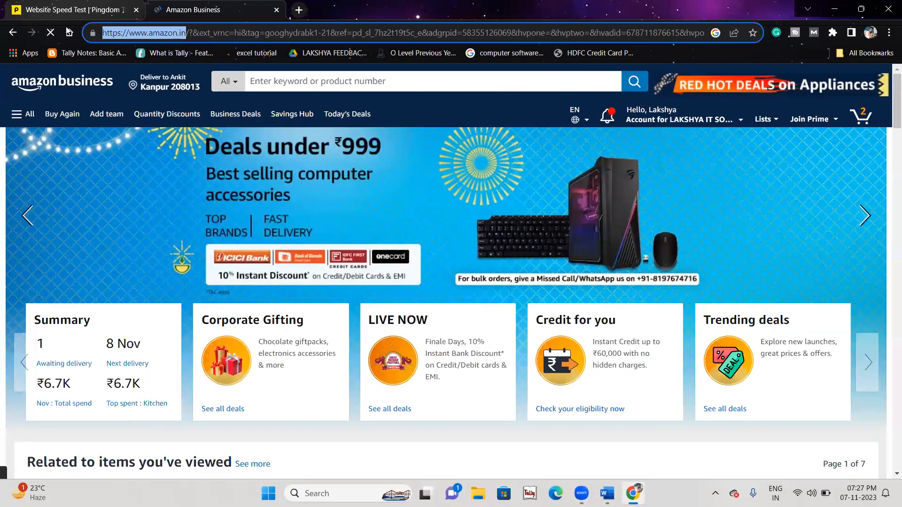
Step: Paste the Amazon.in address into Pingdom, set location Asia - Japan - Tokyo, and start the test
click(72, 9)
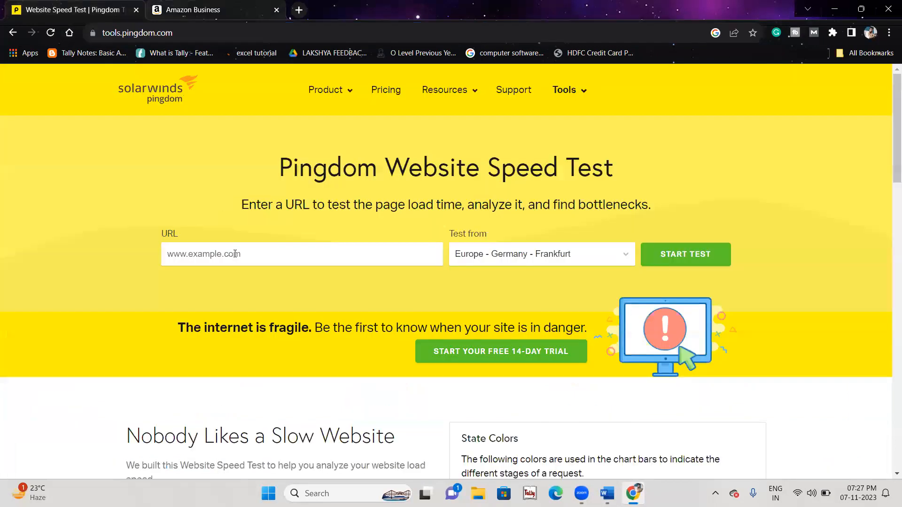
key(ctrl+v)
click(526, 262)
click(530, 320)
click(536, 380)
scroll(535, 383, down, 2)
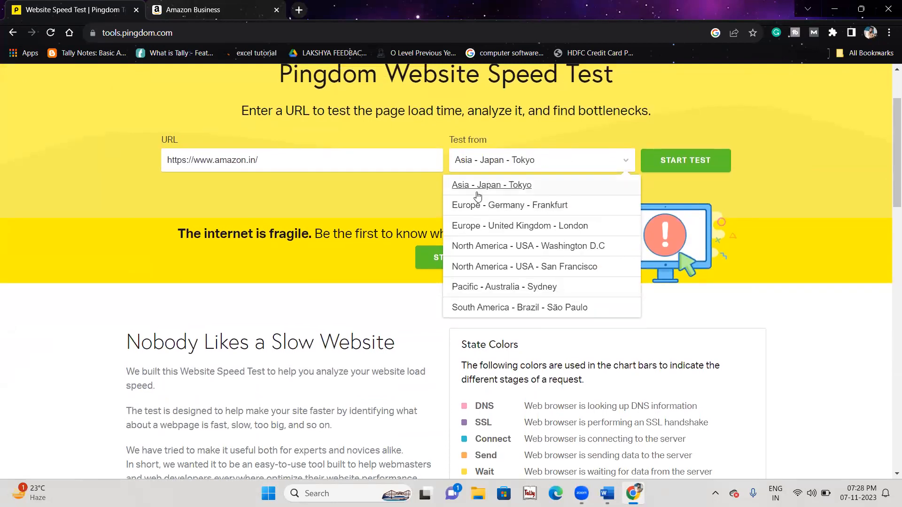
click(489, 187)
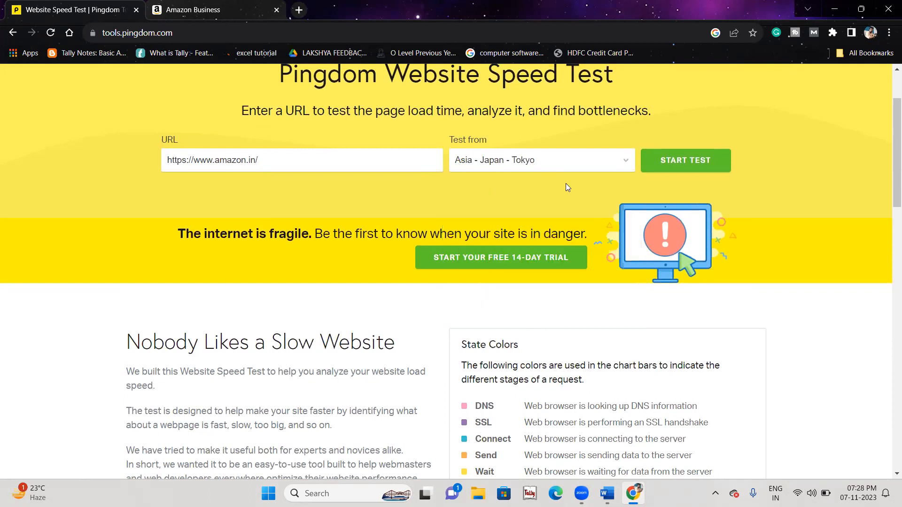
click(685, 159)
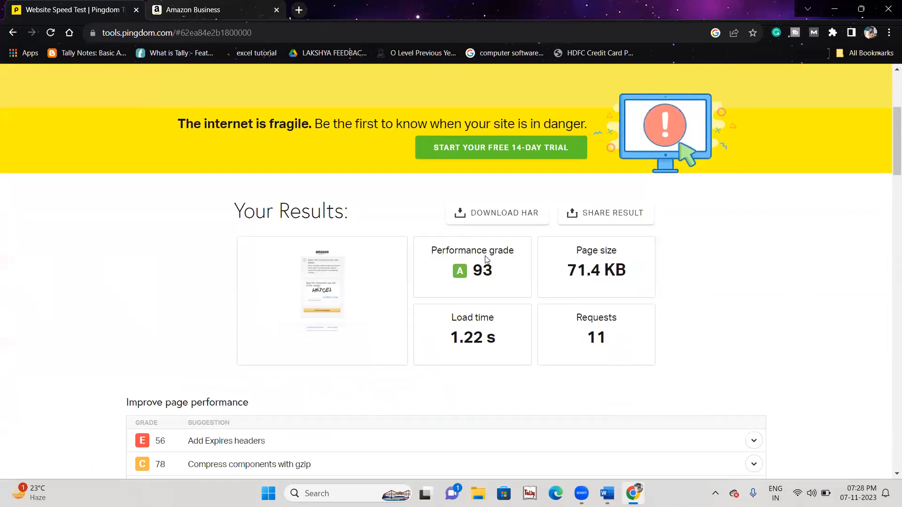
Step: Highlight and scroll through the amazon.in results: grade A 93, 71.4 KB page size
drag(431, 249, 508, 278)
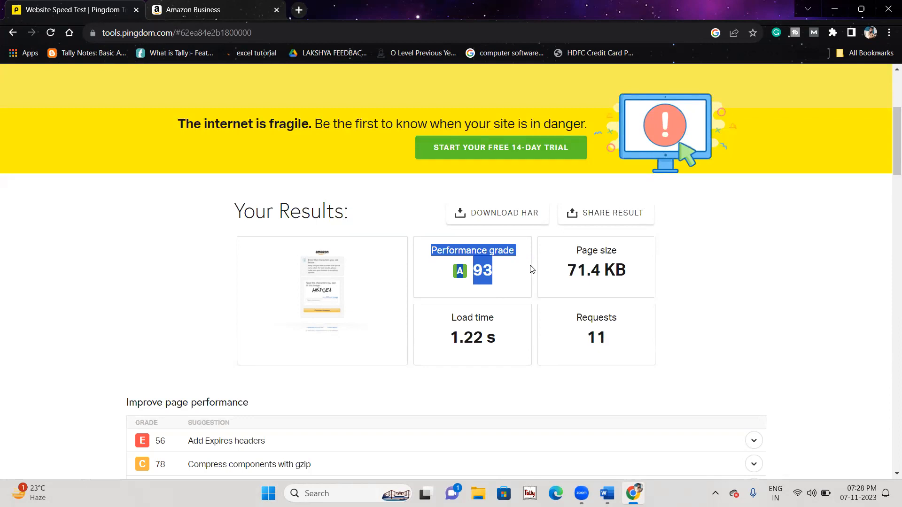
click(570, 252)
drag(583, 252, 629, 278)
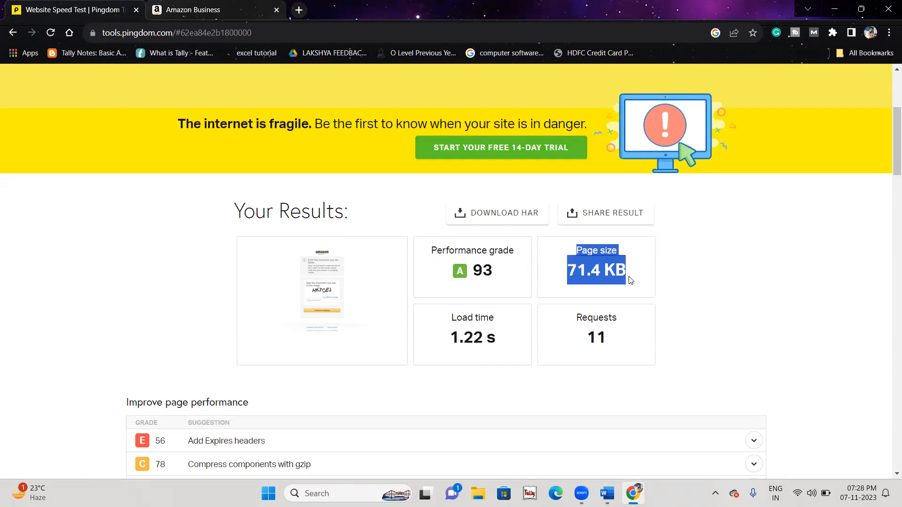
click(684, 335)
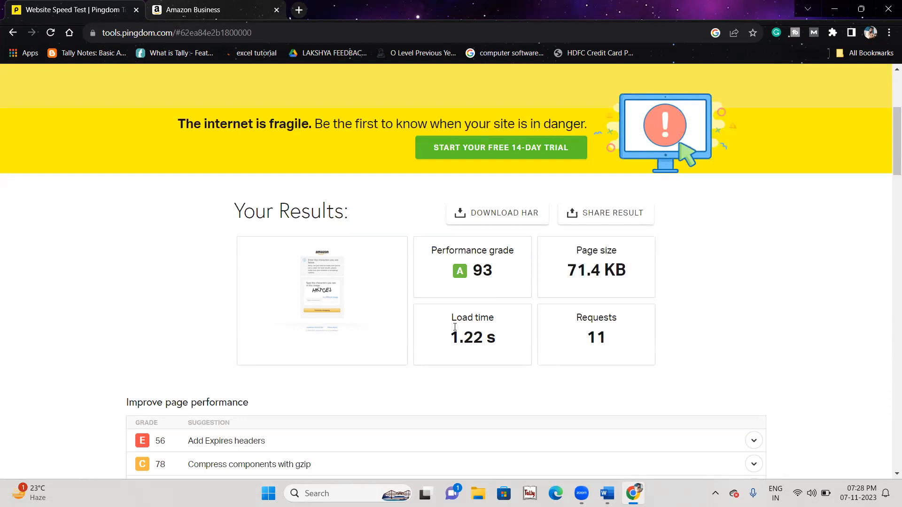
drag(509, 345, 445, 301)
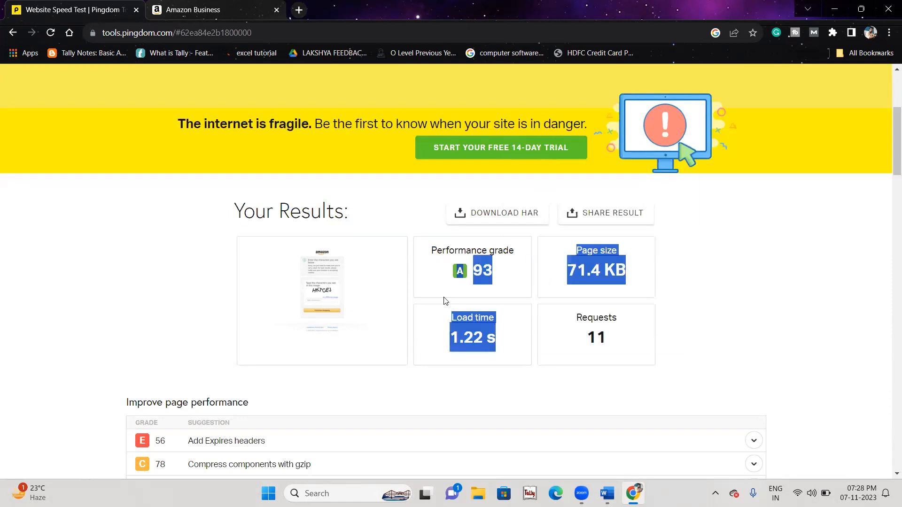
click(508, 350)
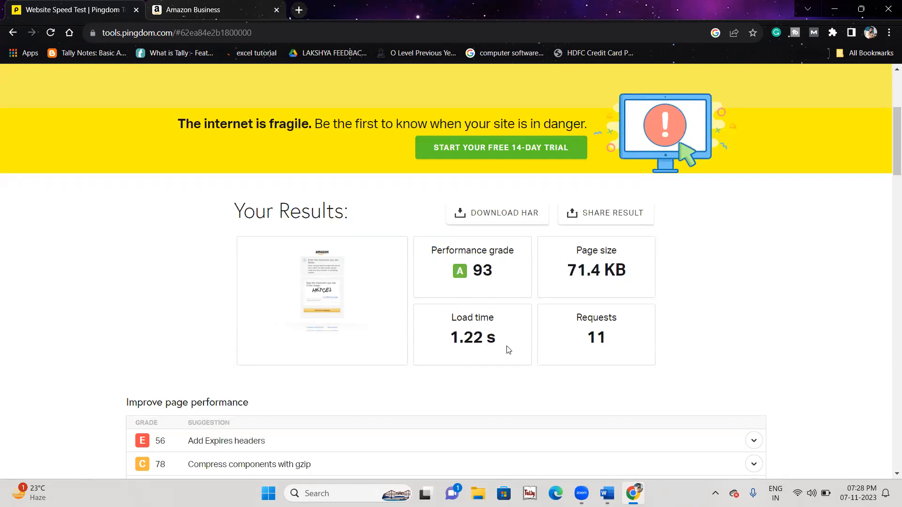
scroll(508, 350, down, 10)
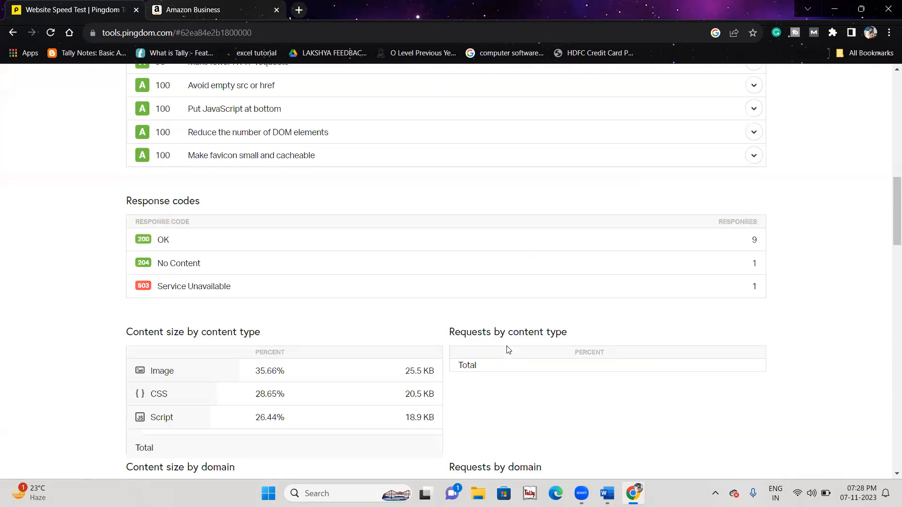
scroll(508, 350, down, 6)
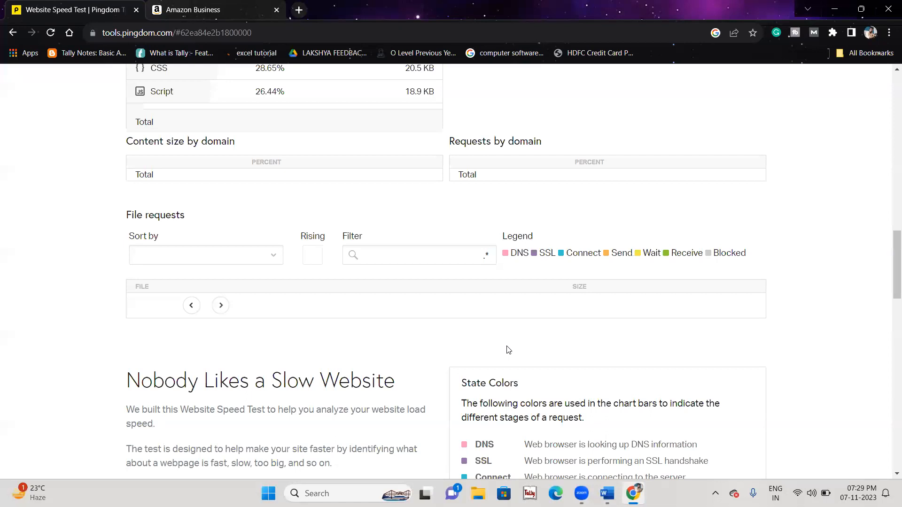
scroll(506, 350, up, 15)
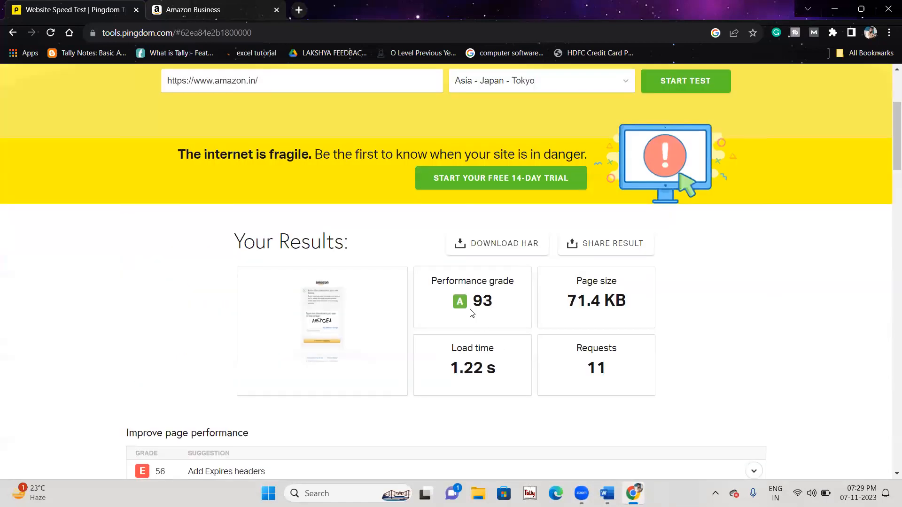
drag(427, 276, 649, 395)
scroll(459, 197, up, 4)
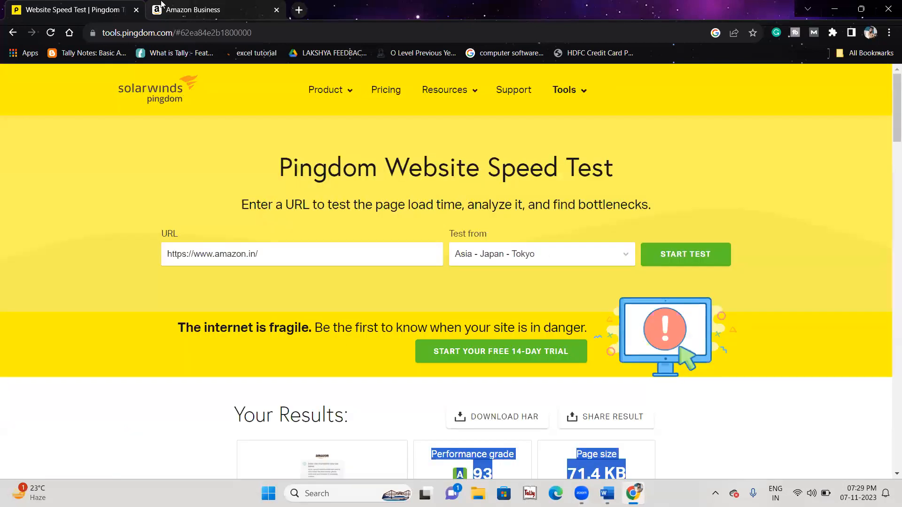
Step: In the Amazon tab, select the full page address in the address bar
click(165, 6)
right_click(239, 29)
click(200, 34)
double_click(200, 34)
key(ctrl+a)
Step: Replace Pingdom's URL with the full Amazon address and start a new test
click(60, 2)
drag(305, 253, 132, 251)
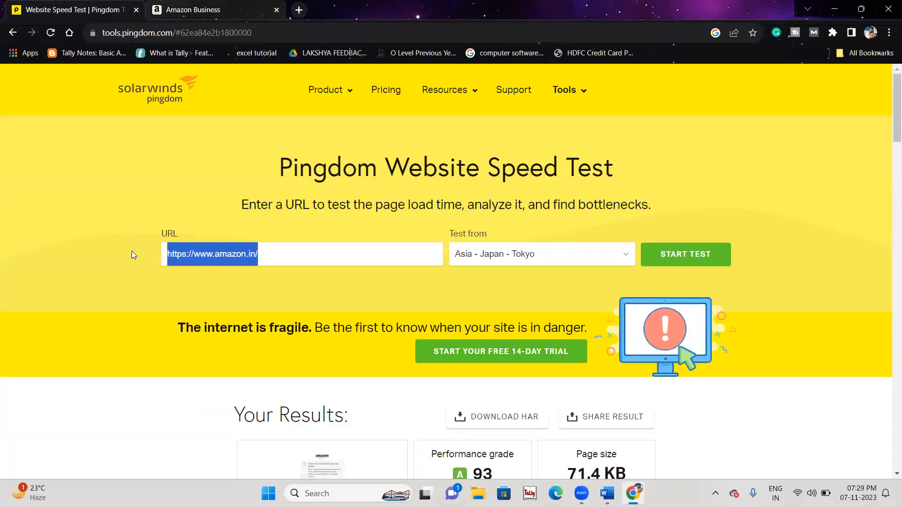
key(ctrl+v)
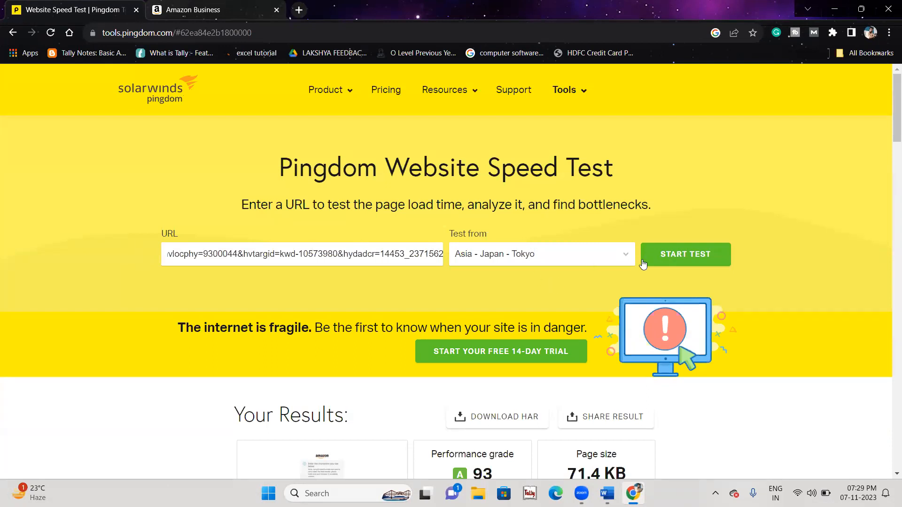
click(658, 256)
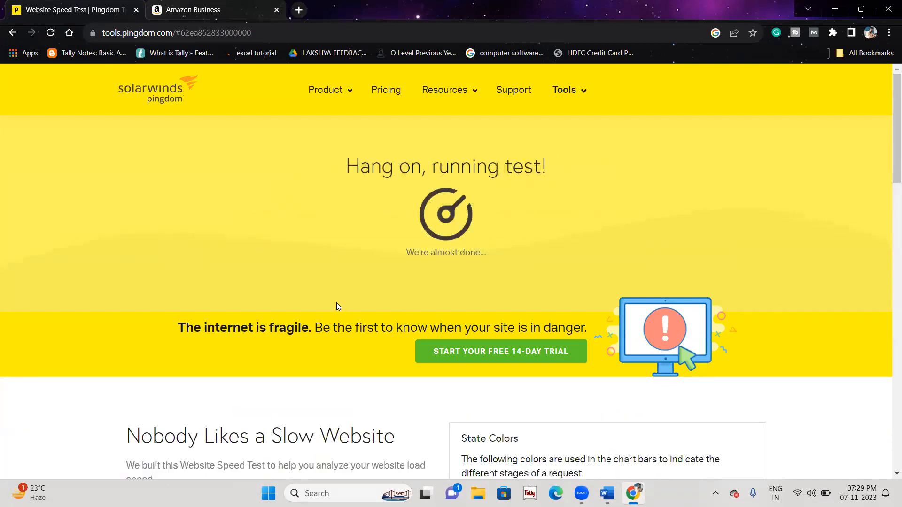
Step: Review the retest results, grade B 87 and 1.01 s load, then return to Word
scroll(336, 307, down, 9)
scroll(336, 302, up, 9)
scroll(337, 307, down, 1)
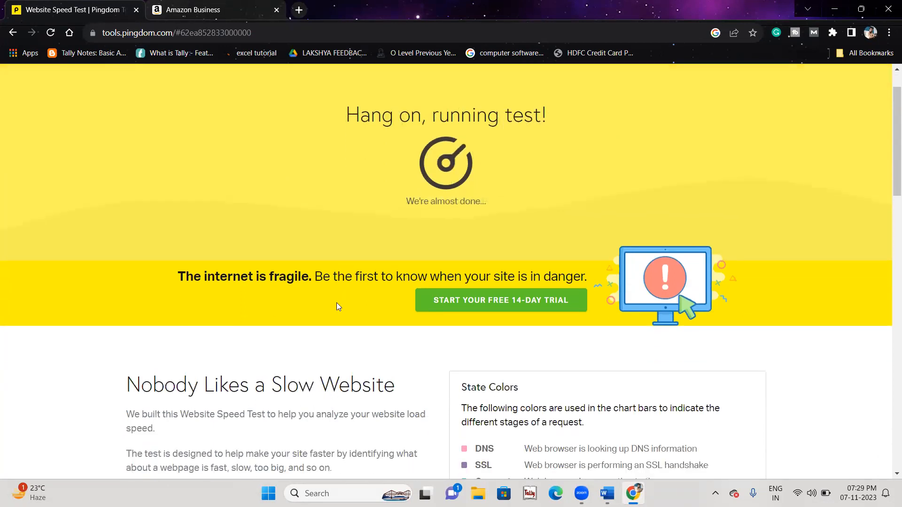
scroll(336, 306, down, 1)
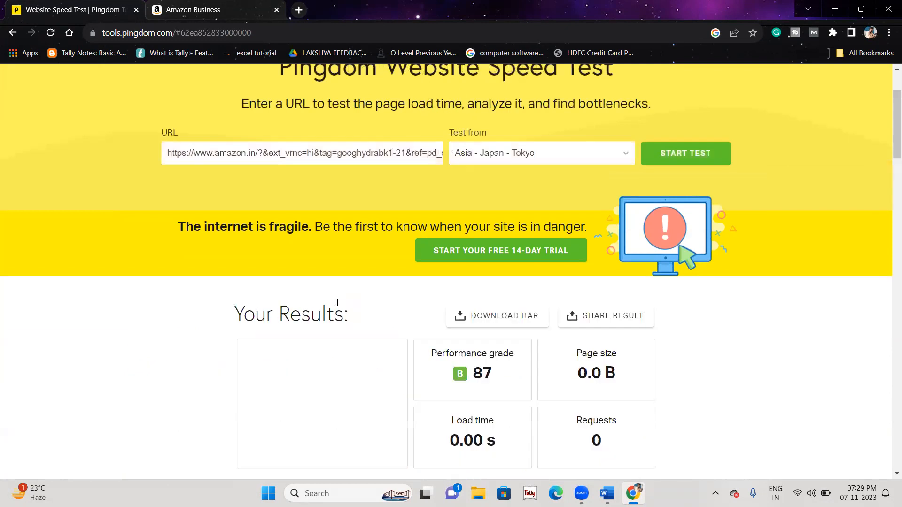
scroll(338, 303, down, 2)
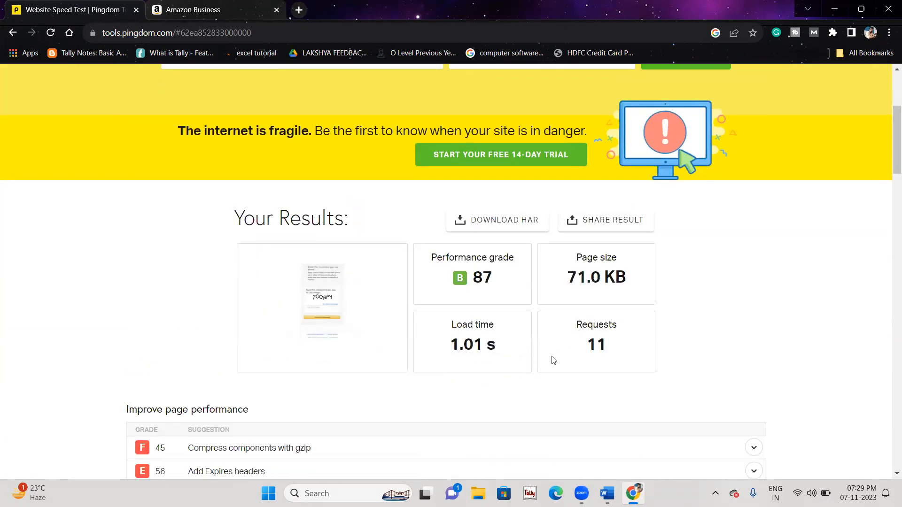
right_click(660, 267)
click(635, 277)
drag(634, 277, 501, 282)
click(484, 274)
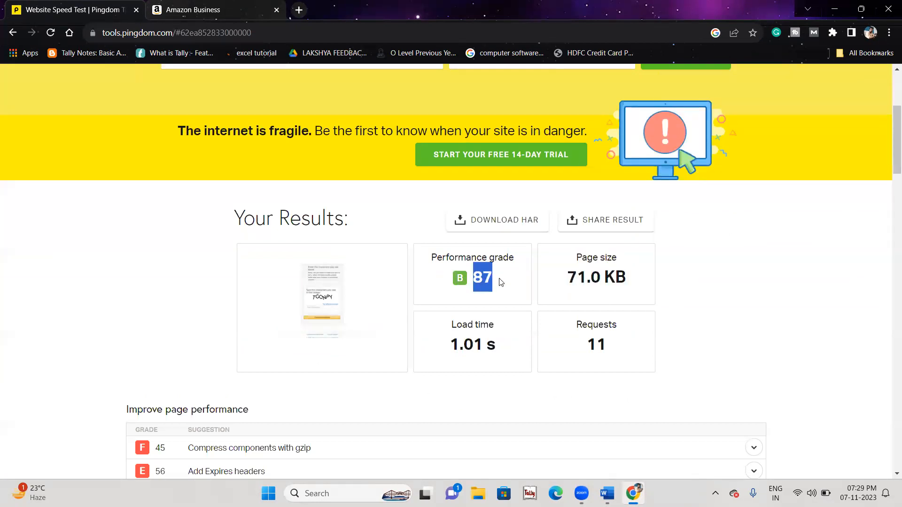
click(460, 277)
drag(460, 277, 469, 280)
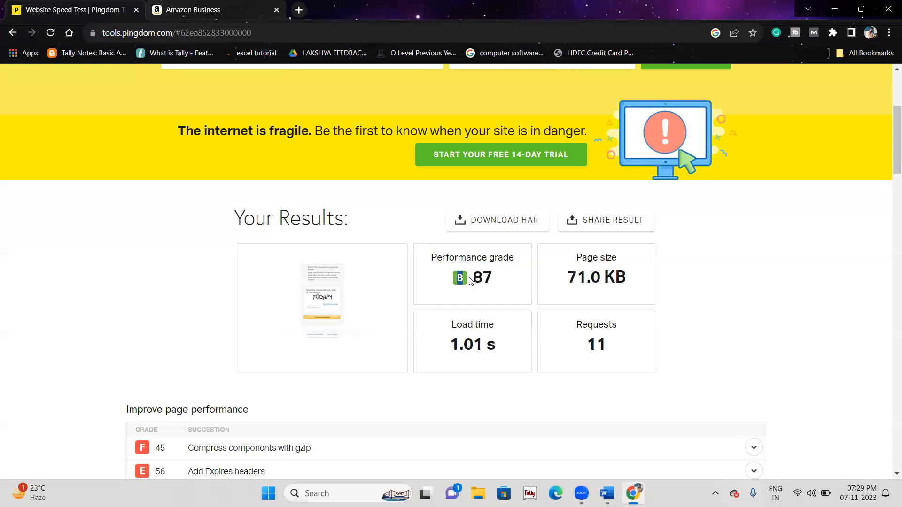
click(374, 229)
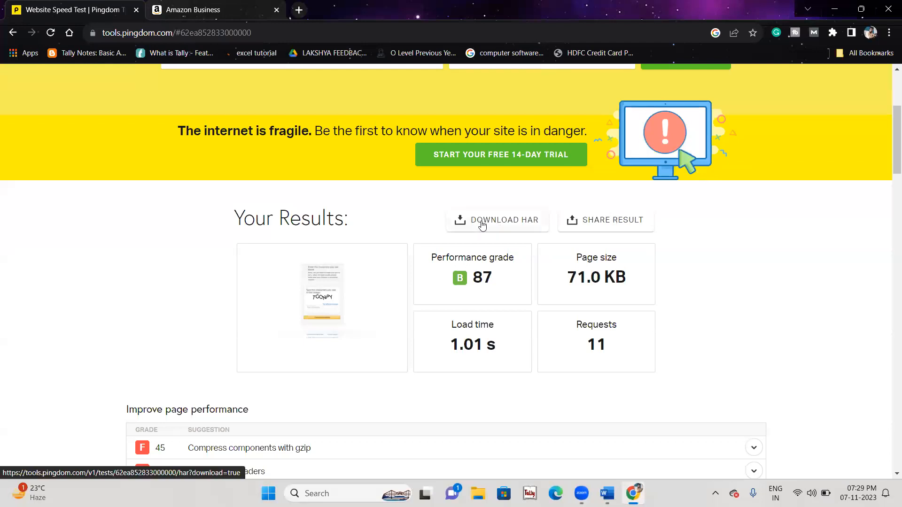
scroll(449, 382, down, 3)
scroll(449, 382, up, 7)
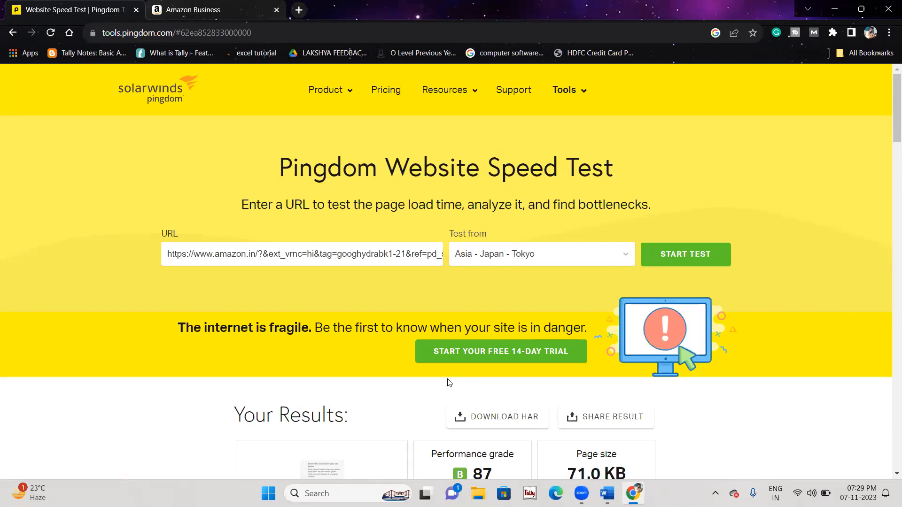
key(alt+Tab)
Step: End the previous list, start a new page, and type the heading 'Website Speed Depends on 5 Factors'
scroll(447, 378, down, 4)
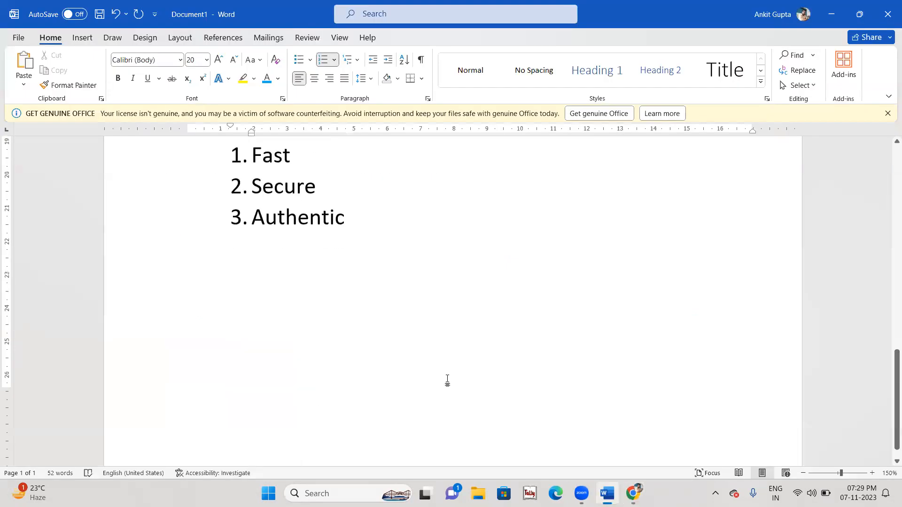
key(Return)
key(Return)
key(ctrl+Return)
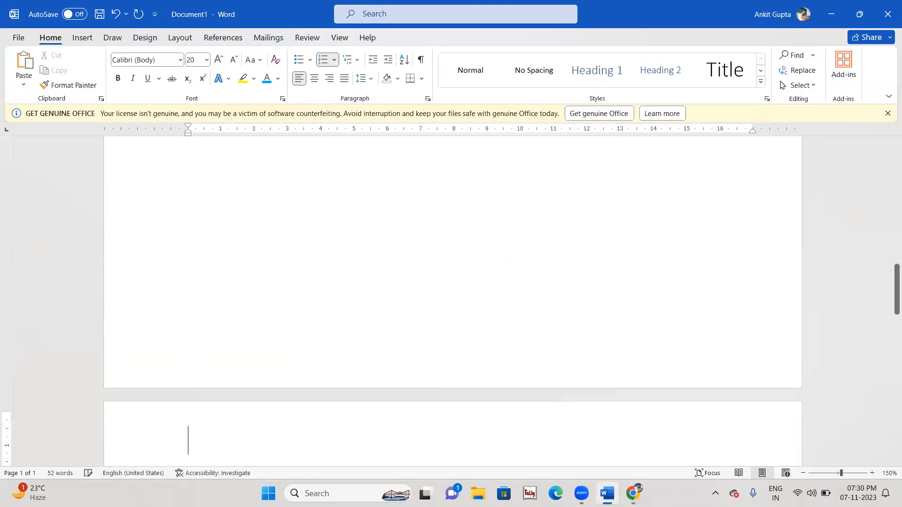
text(Wenbs)
key(BackSpace)
key(BackSpace)
key(BackSpace)
key(BackSpace)
text(bsiyte)
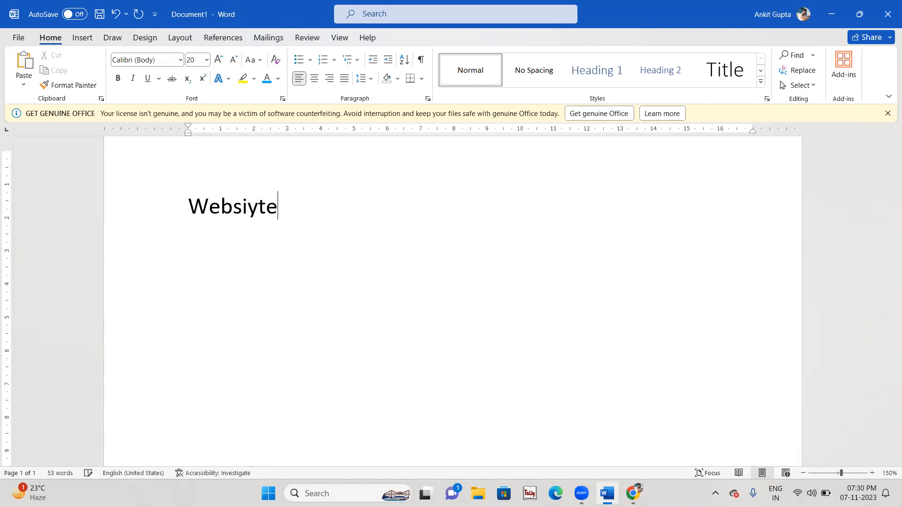
key(BackSpace)
key(BackSpace)
key(BackSpace)
text(te Spp)
key(BackSpace)
text(eed )
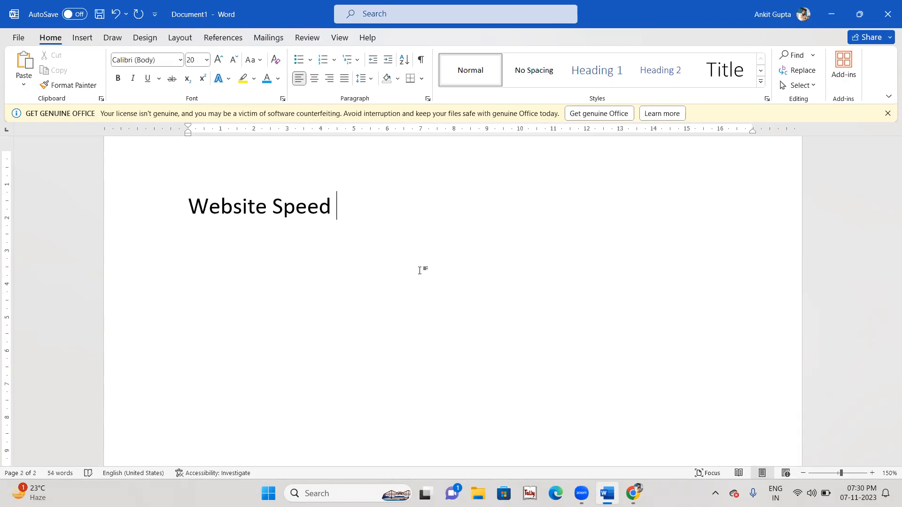
text(Depends)
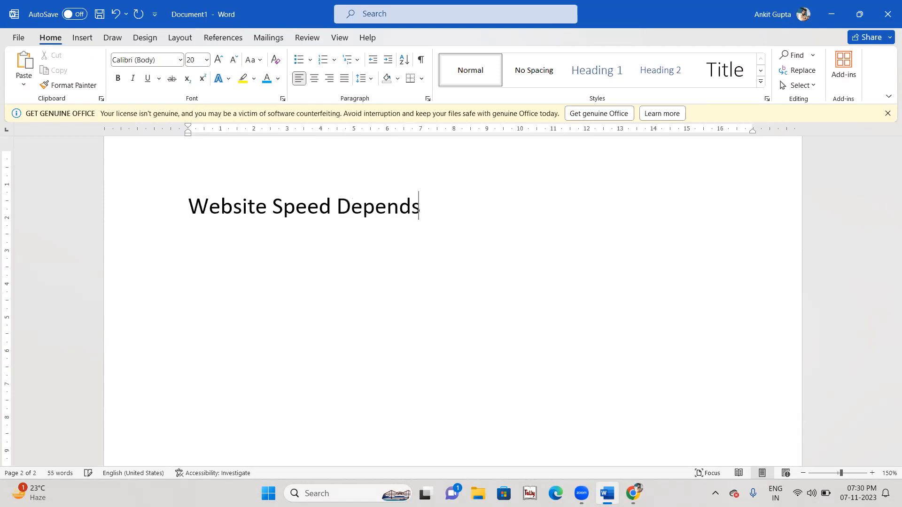
text( on 5 Fac)
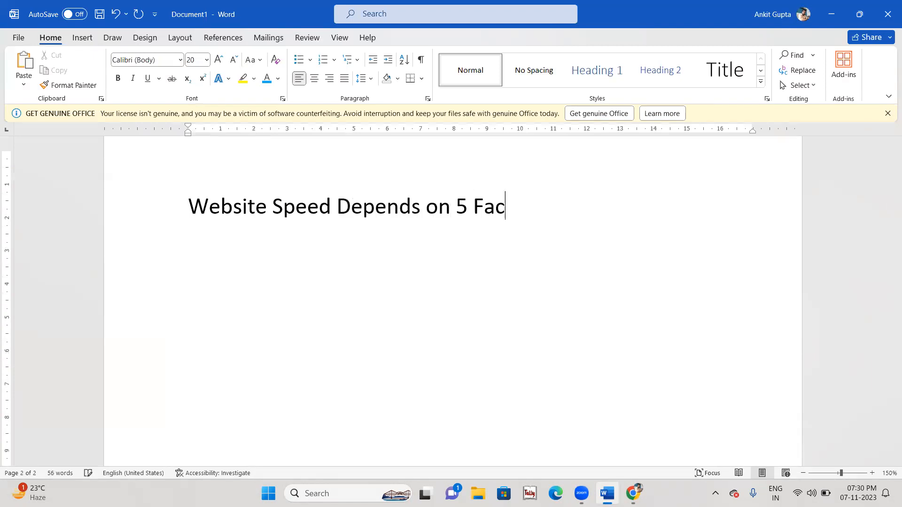
text(tors)
Step: Start an indented numbered list below the heading with 1. Hosting and 2. Page Size
key(Return)
key(Tab)
text(1. Hosting)
key(Return)
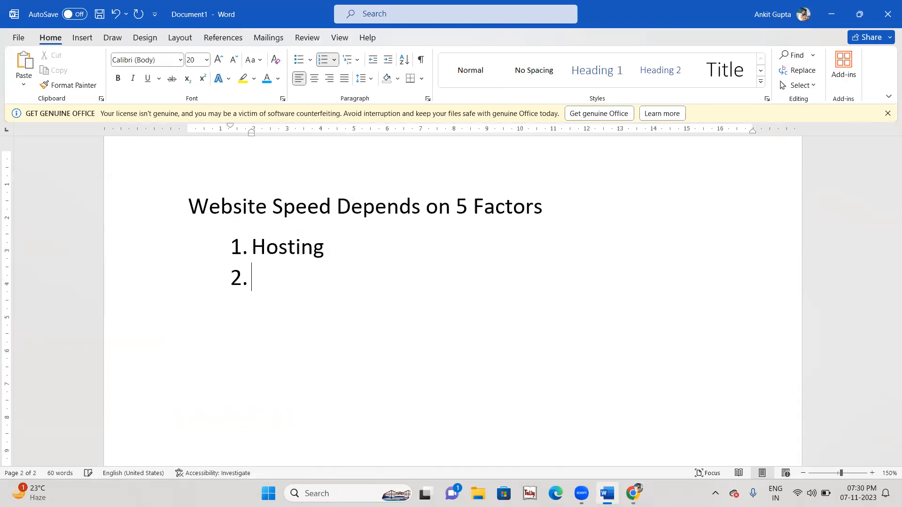
text(Page Size)
Step: Add Theme, Plugins and External Elements as numbered factors 3 to 5
key(Return)
text(3)
key(BackSpace)
text(Theme)
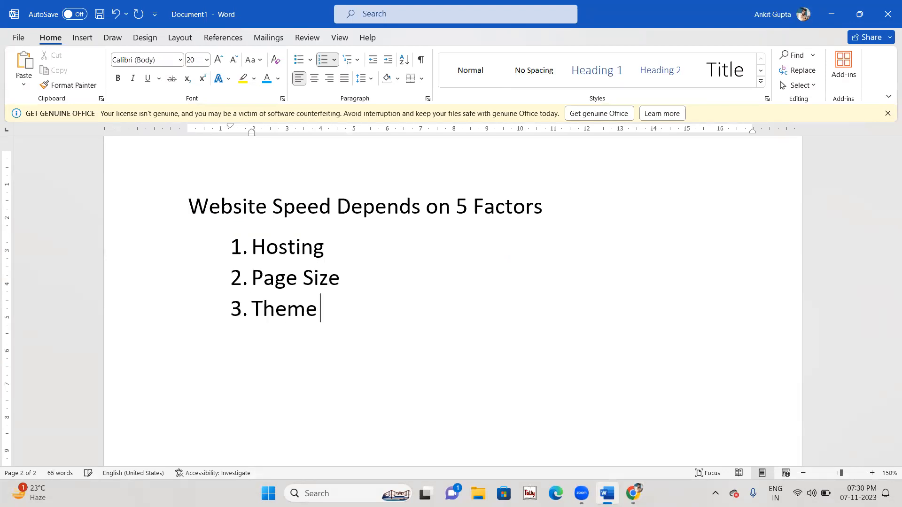
key(Return)
text(Plugins)
key(Return)
text(Ext)
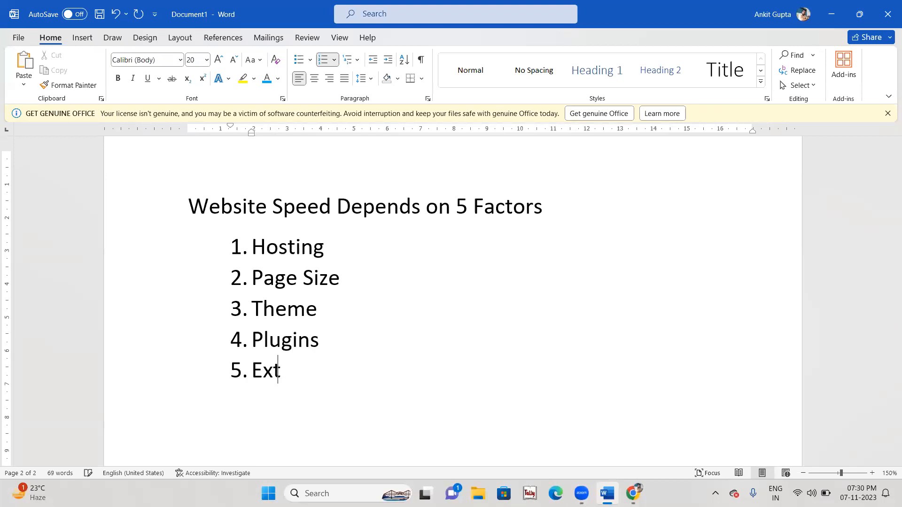
text(ernal Elemenrt)
key(BackSpace)
key(BackSpace)
text(ts)
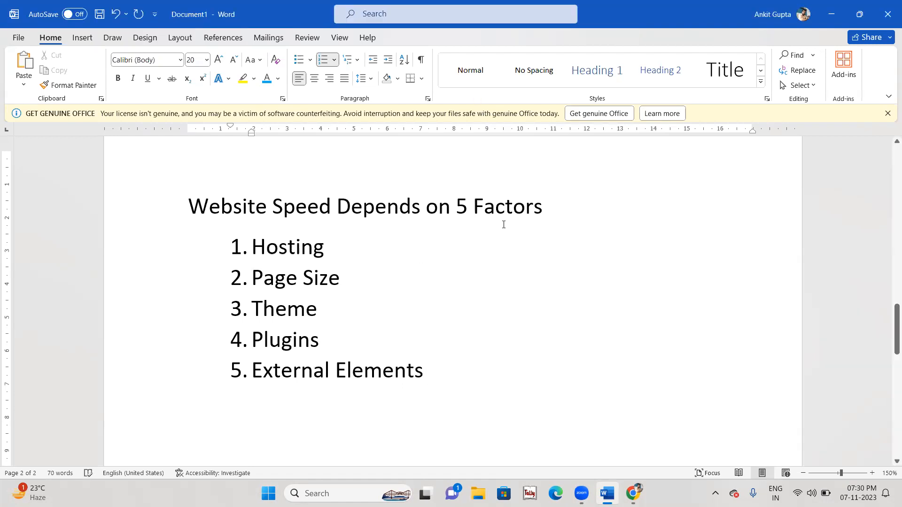
scroll(503, 225, up, 4)
Step: Append '(Siteground, Hostgator, Bluehost)' after Hosting in item 1
scroll(504, 225, down, 5)
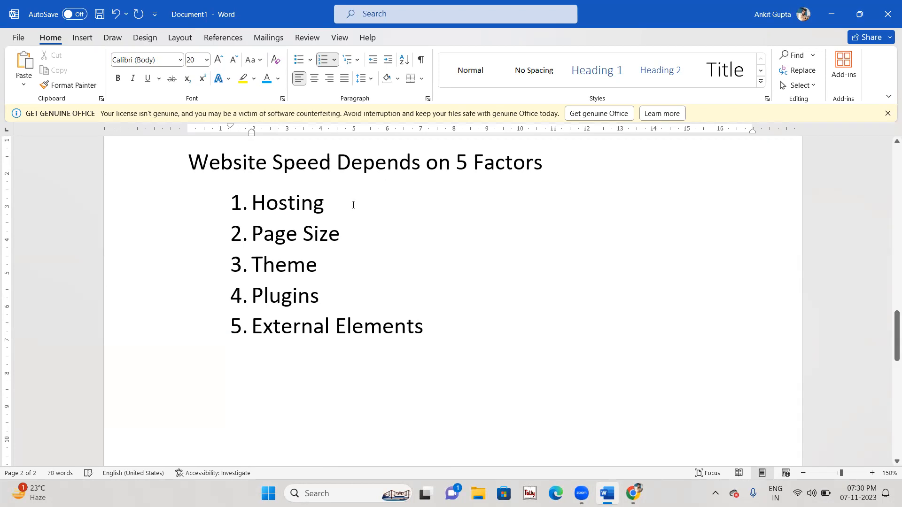
drag(341, 201, 236, 196)
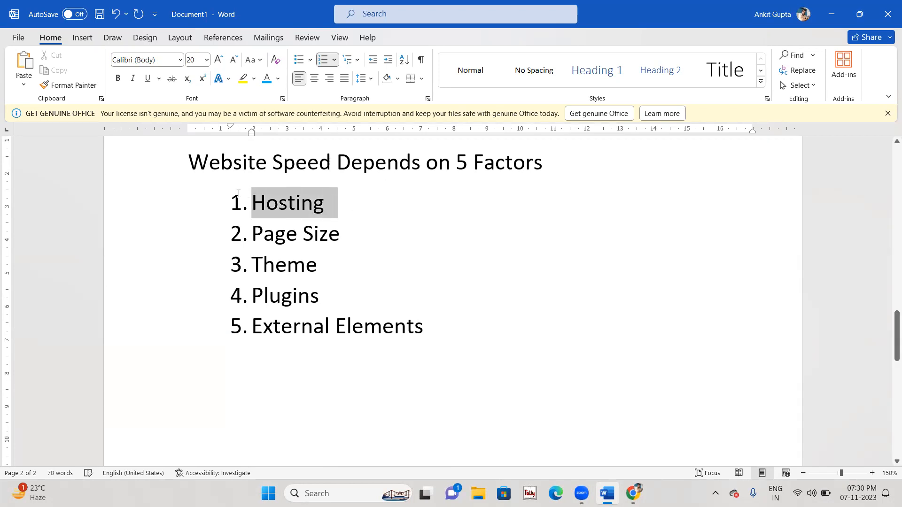
click(374, 242)
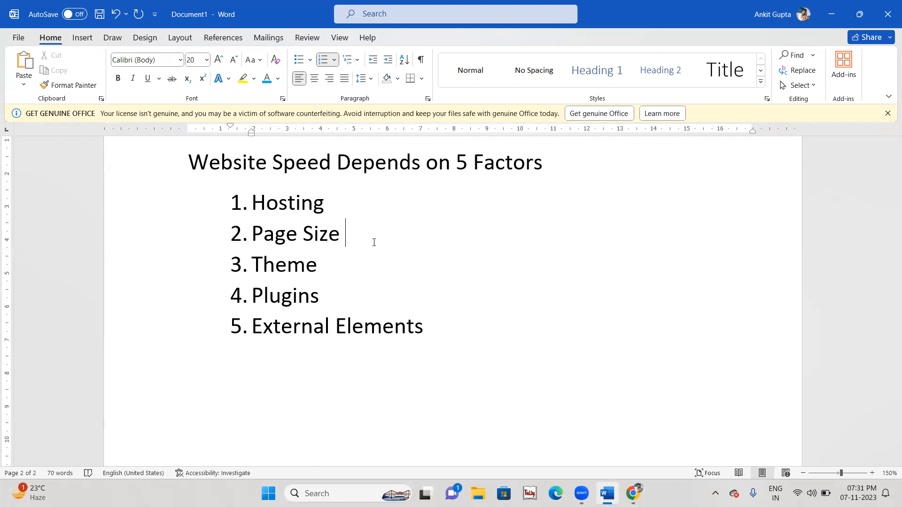
click(352, 204)
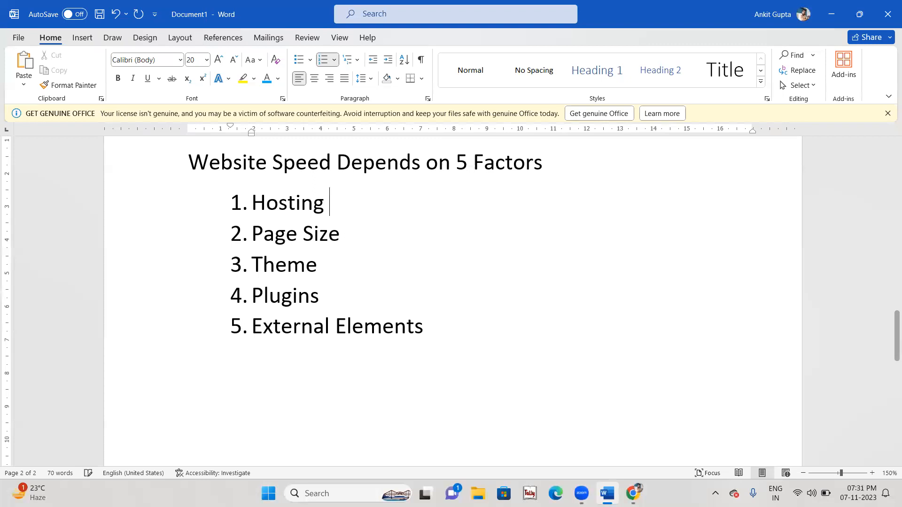
text((Siteg)
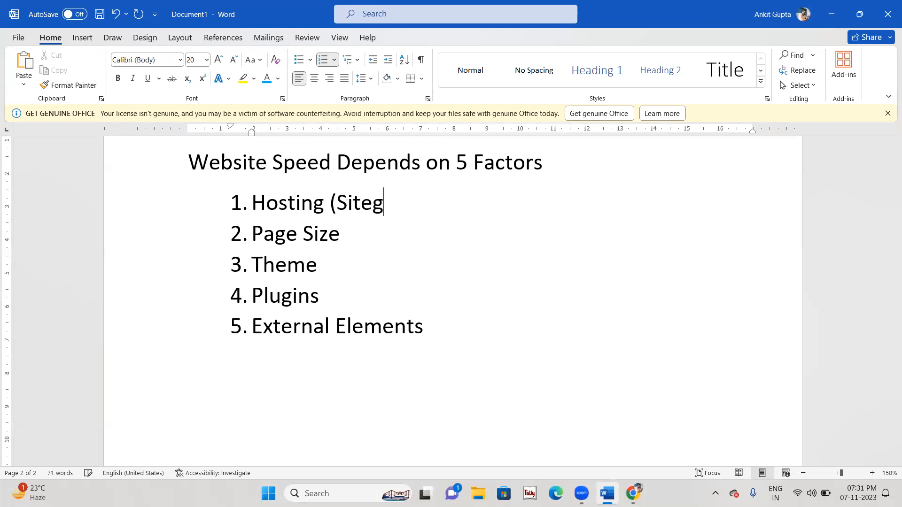
text(round, )
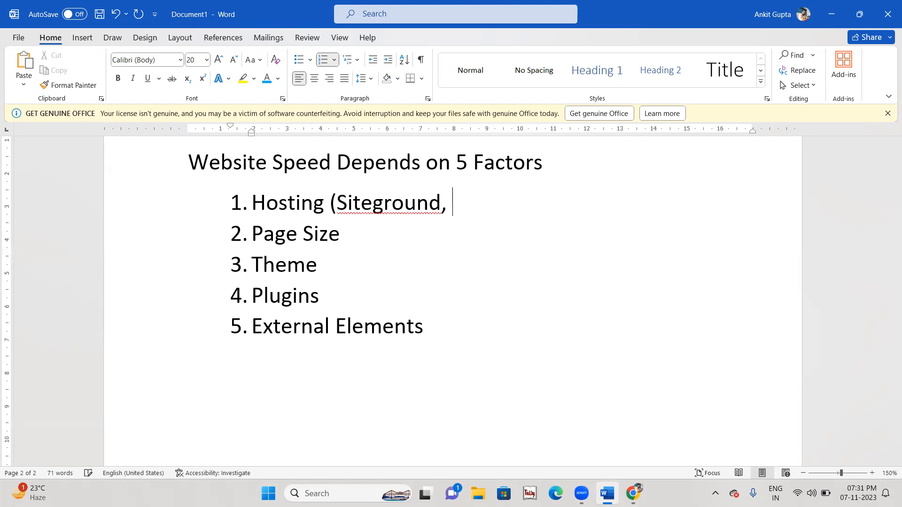
text(Hostgator)
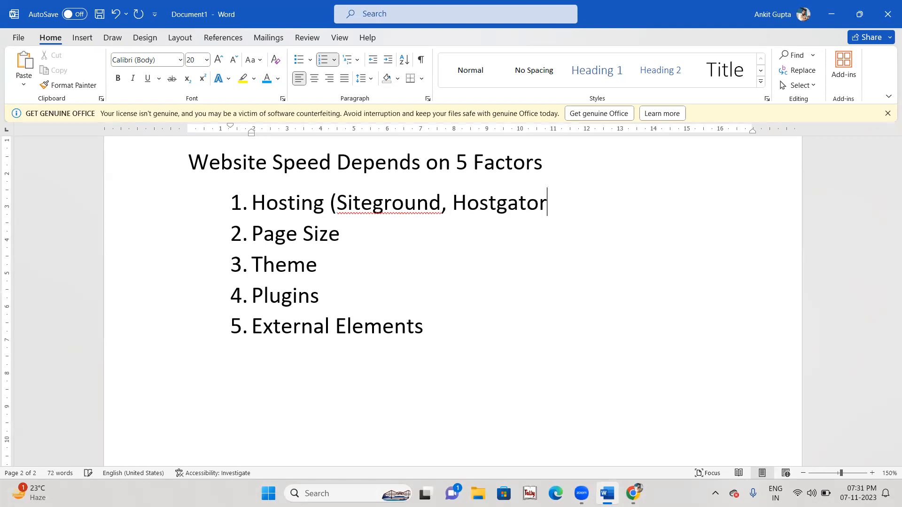
text(, Bluehost))
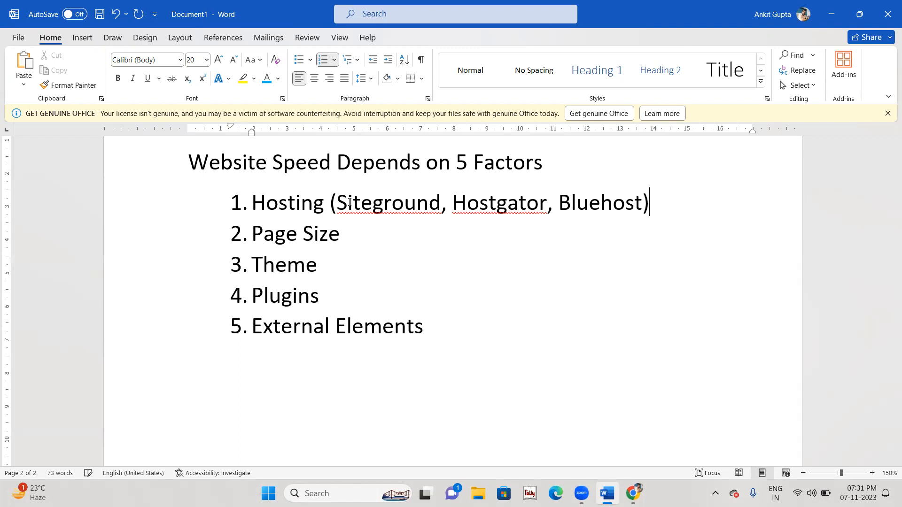
Step: Highlight the bracketed provider names to check them, then move to the end of Page Size
click(329, 202)
drag(425, 221, 659, 202)
click(640, 282)
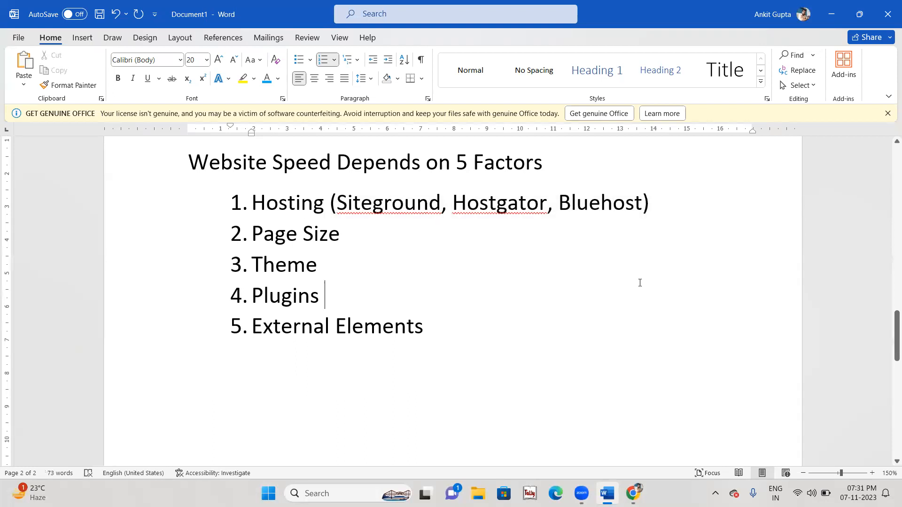
drag(335, 194, 695, 200)
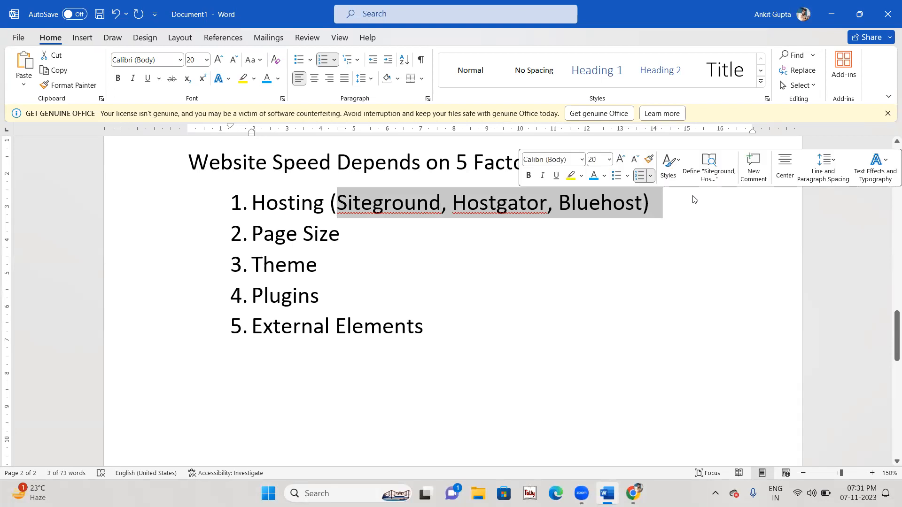
click(594, 226)
click(666, 202)
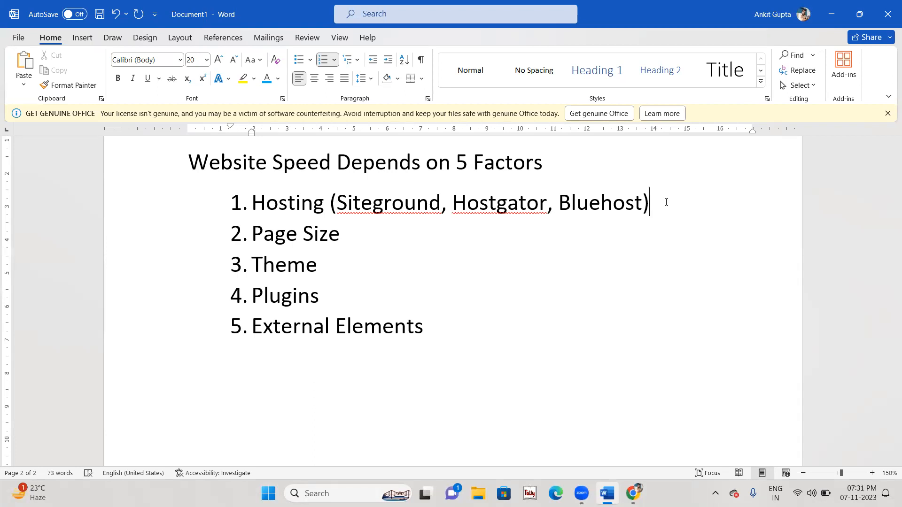
click(546, 232)
Step: Add demoted sub-points a–c under Page Size: 'Image Compress', 'Videos YouTube', 'Colors, Animation avoid'
key(Return)
key(Tab)
text(Image )
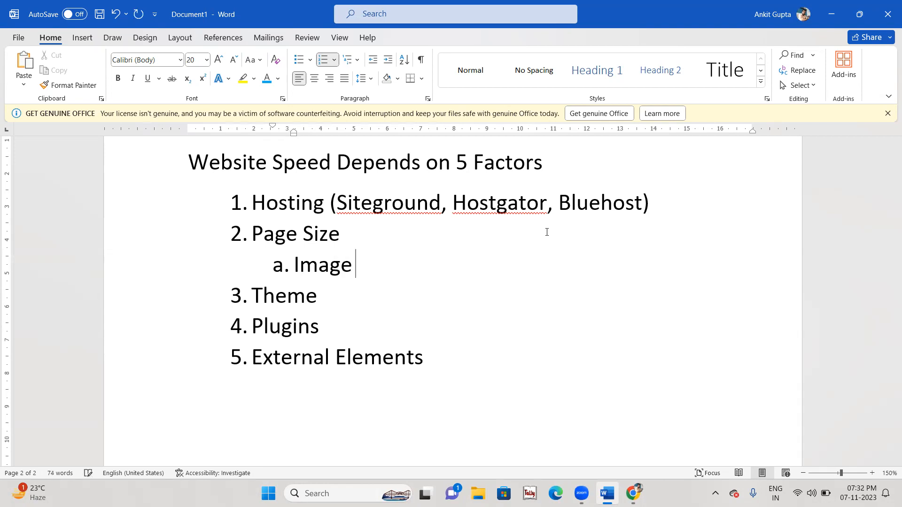
text(Compress)
key(Return)
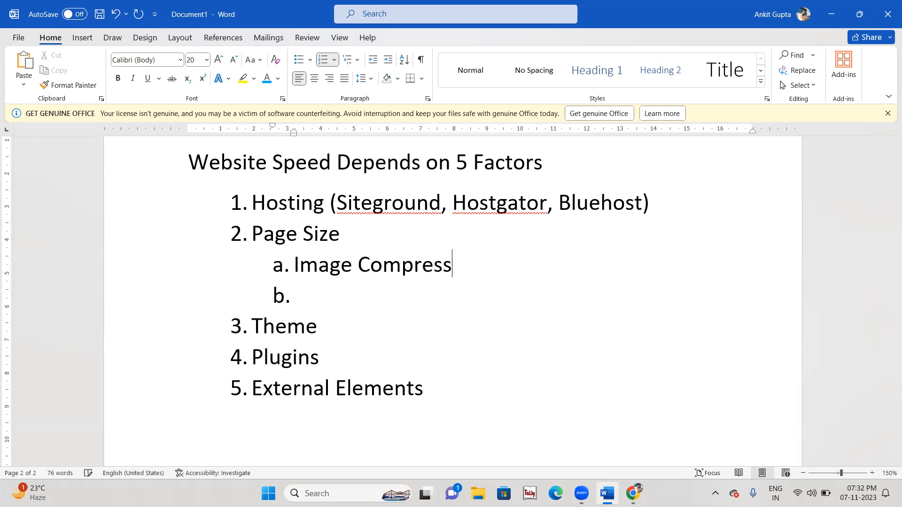
text(Video)
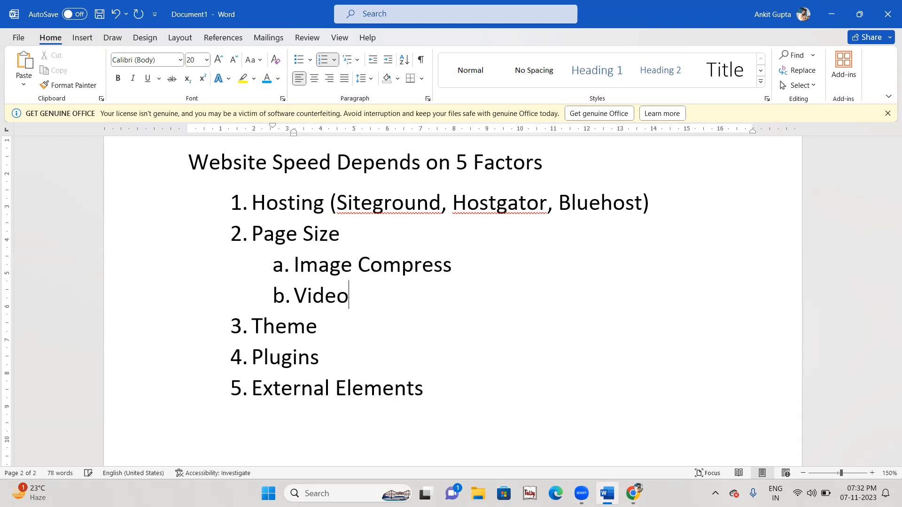
text(s)
text(YouTube)
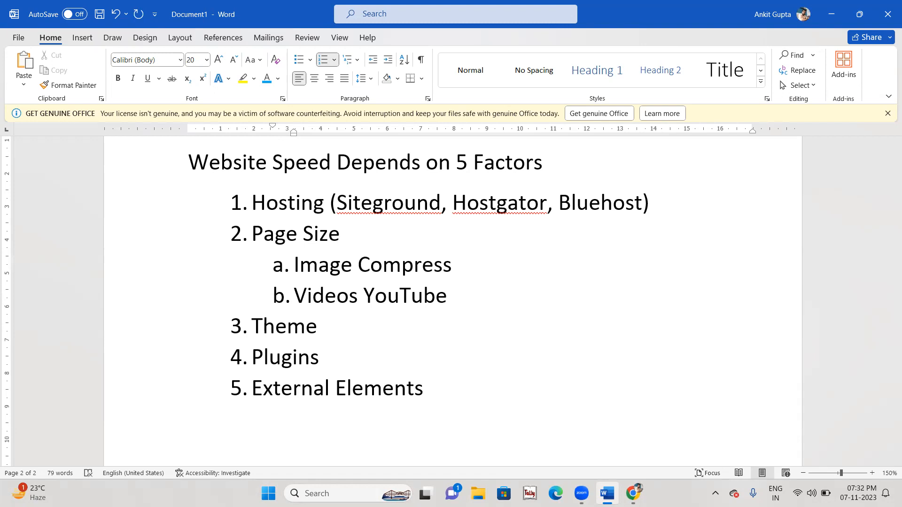
key(Return)
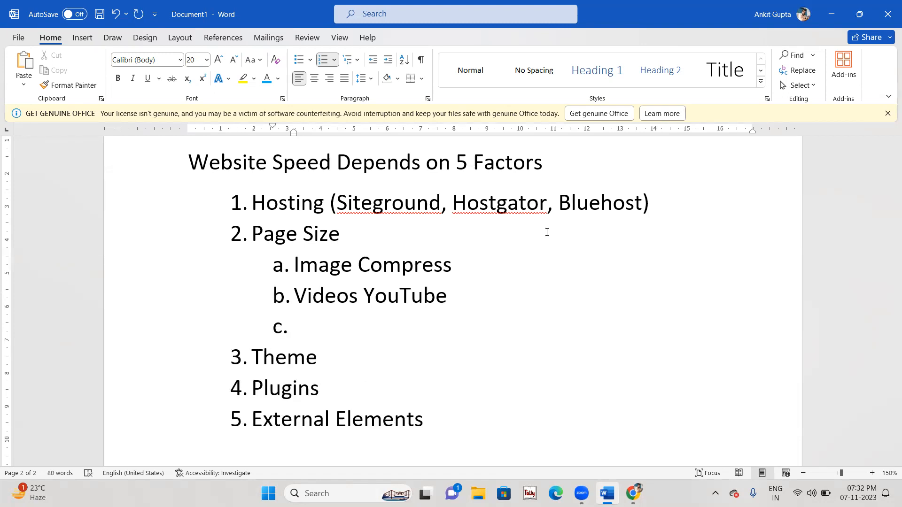
text(Colors, A)
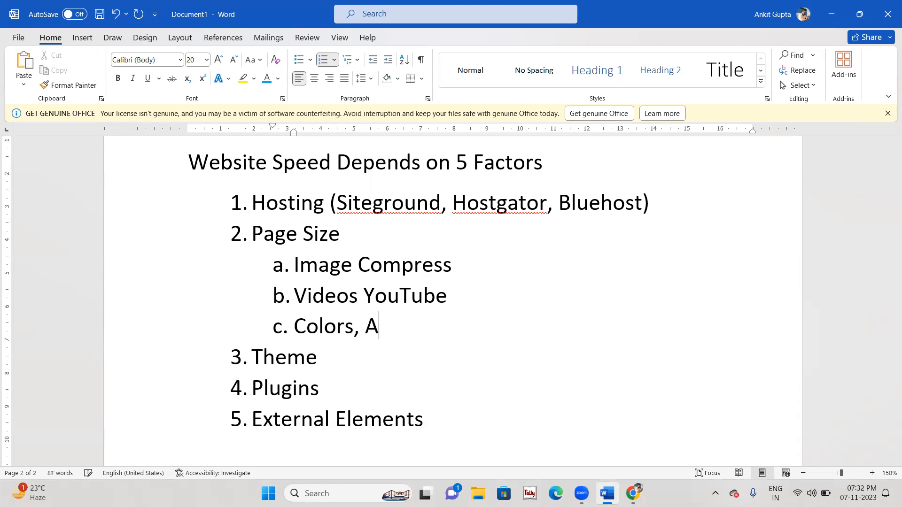
text(nimatiob)
key(BackSpace)
text(n avoid)
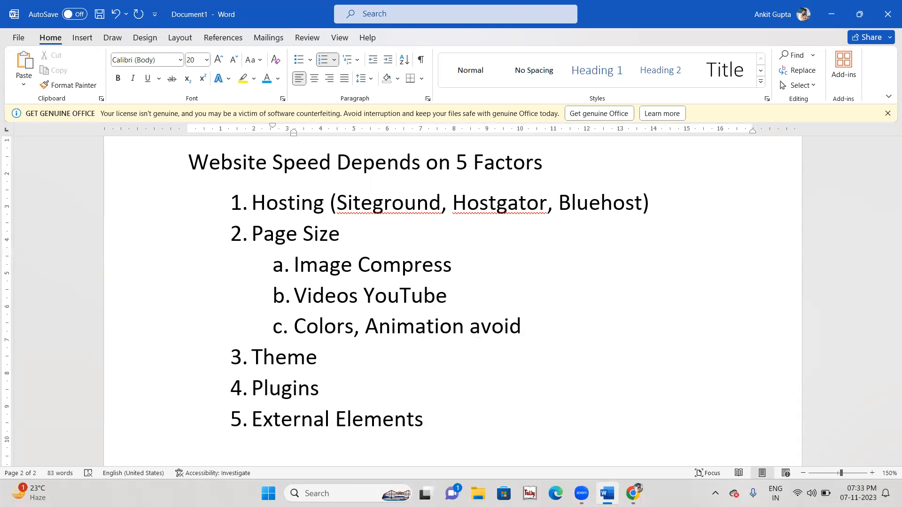
Step: Review the list by highlighting the Hosting item, its provider names and the Page Size sub-points
key(Up)
key(Up)
key(Up)
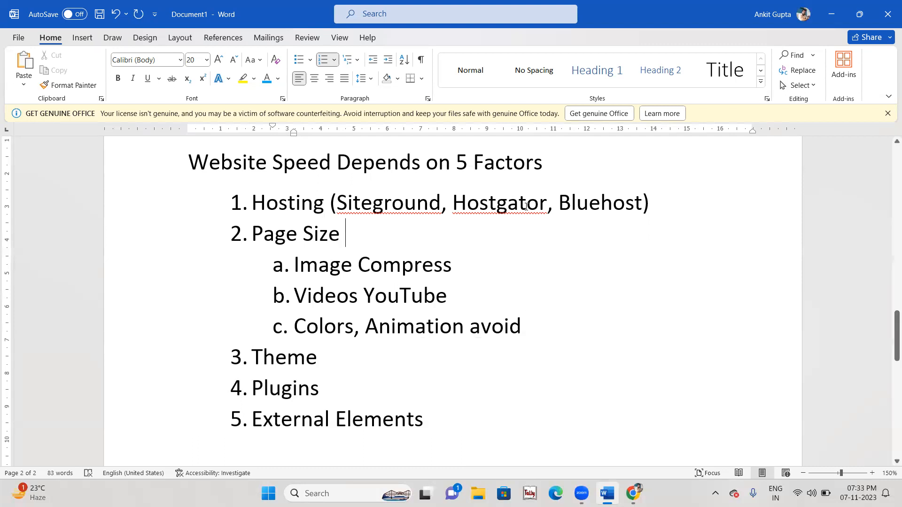
drag(253, 203, 703, 207)
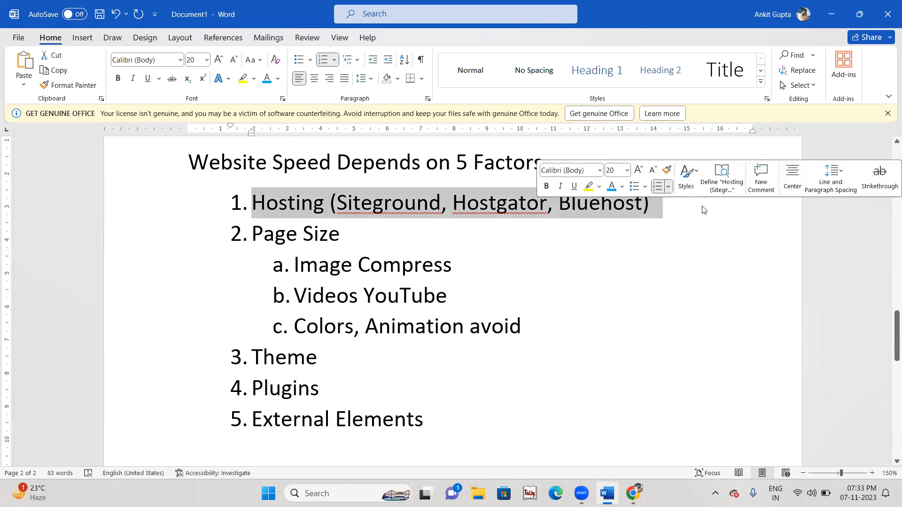
click(560, 269)
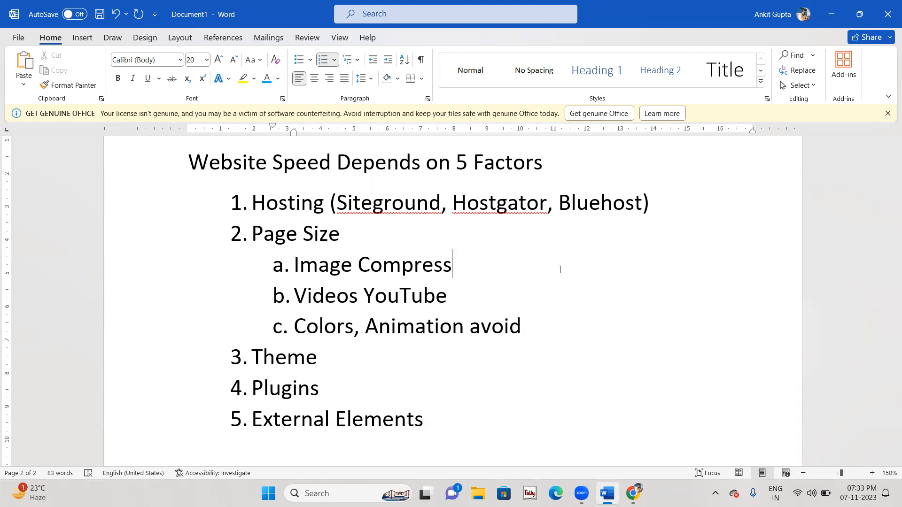
drag(395, 198, 643, 203)
click(559, 300)
drag(559, 331, 296, 262)
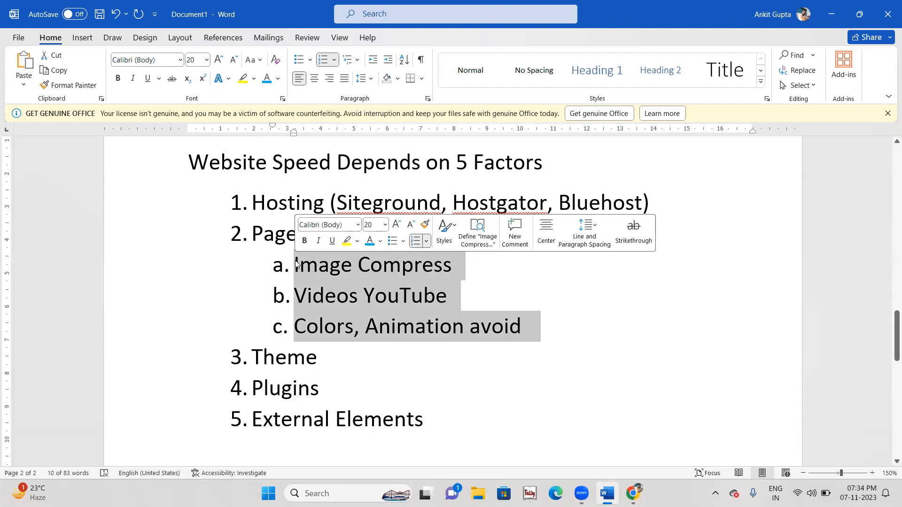
click(389, 317)
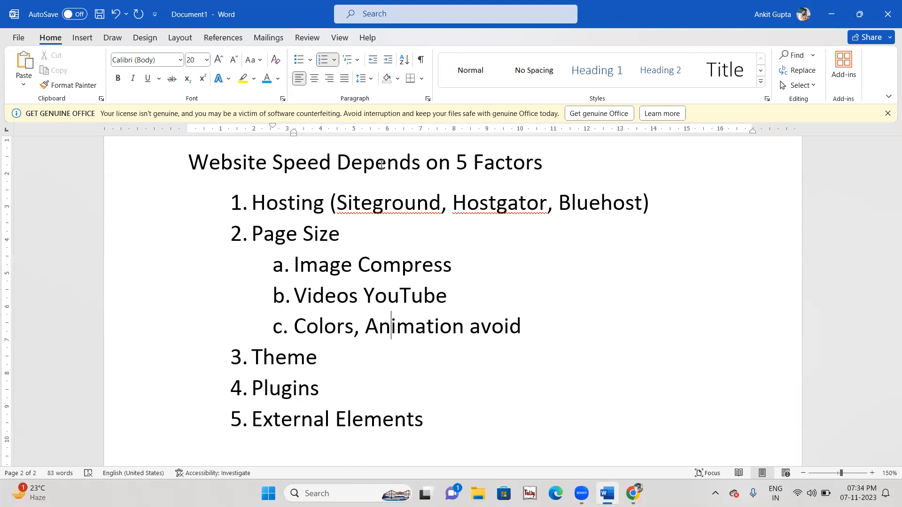
key(alt+Tab)
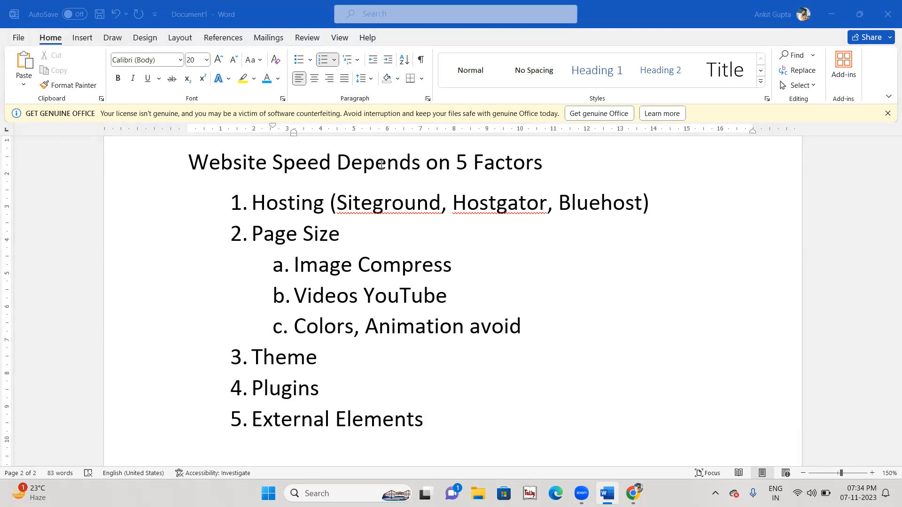
key(alt+Tab)
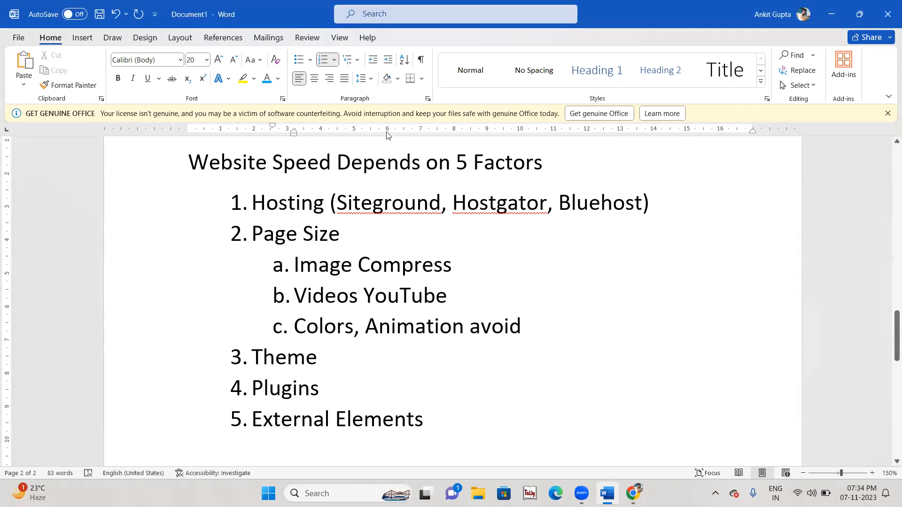
Step: In Chrome, replace the Pingdom address with lakshyaithub.kesug.com and trim the ?i=1 suffix
click(360, 326)
click(362, 344)
click(633, 493)
click(256, 30)
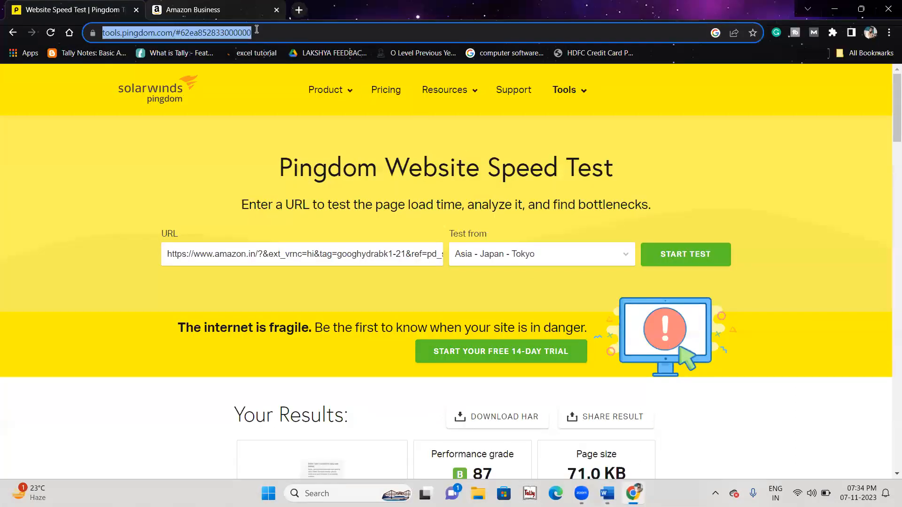
text(laks)
key(Return)
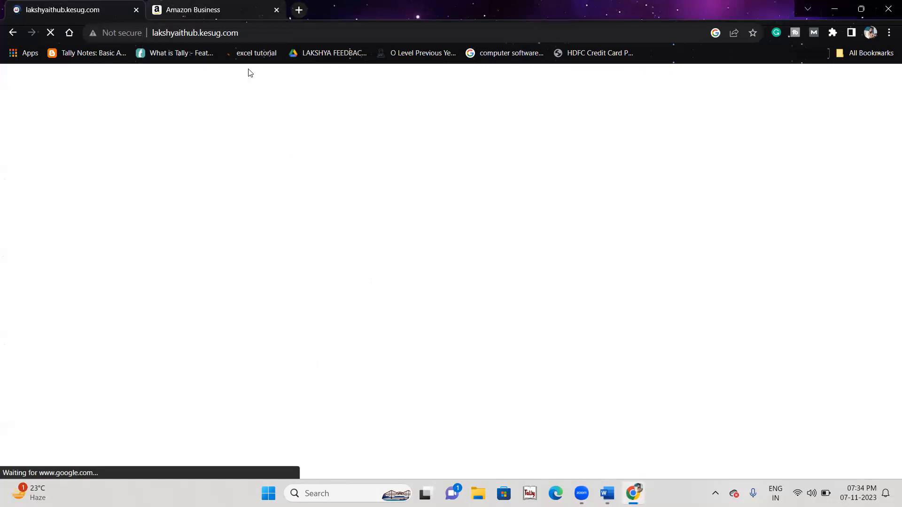
click(257, 29)
click(256, 29)
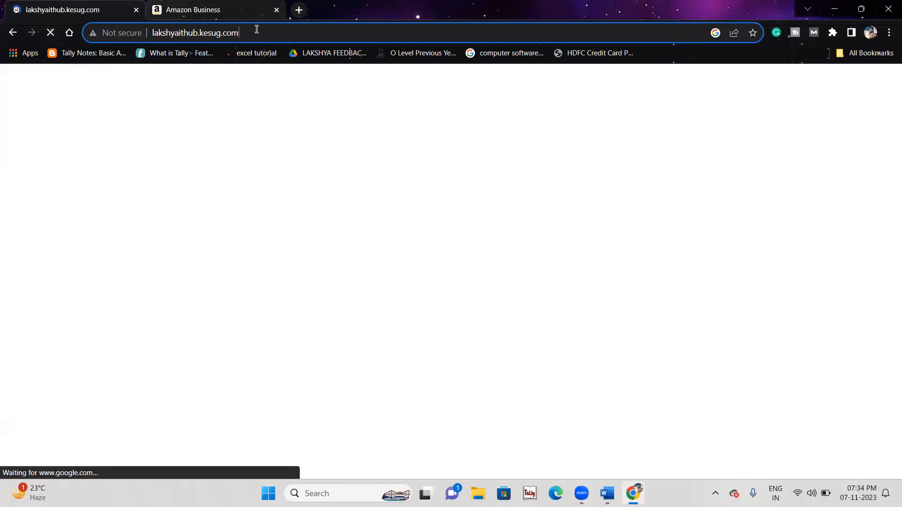
click(256, 29)
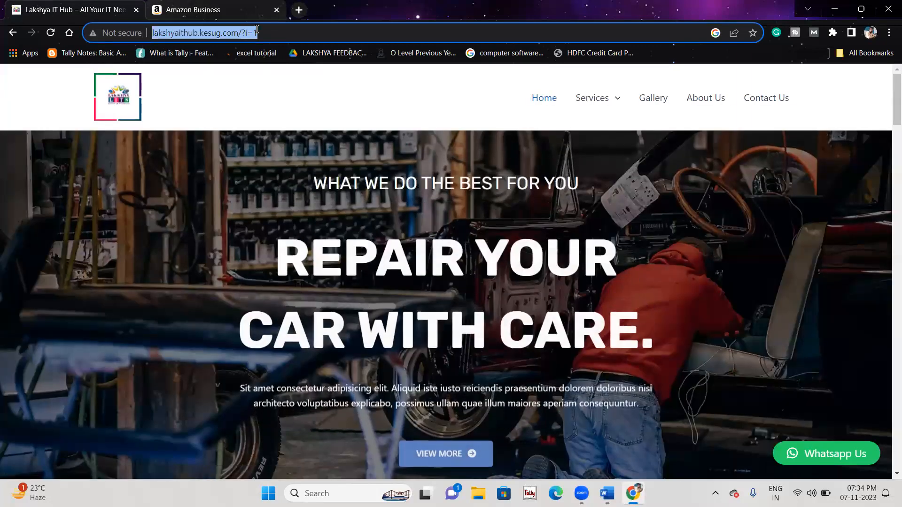
click(257, 30)
key(BackSpace)
key(BackSpace)
key(BackSpace)
key(BackSpace)
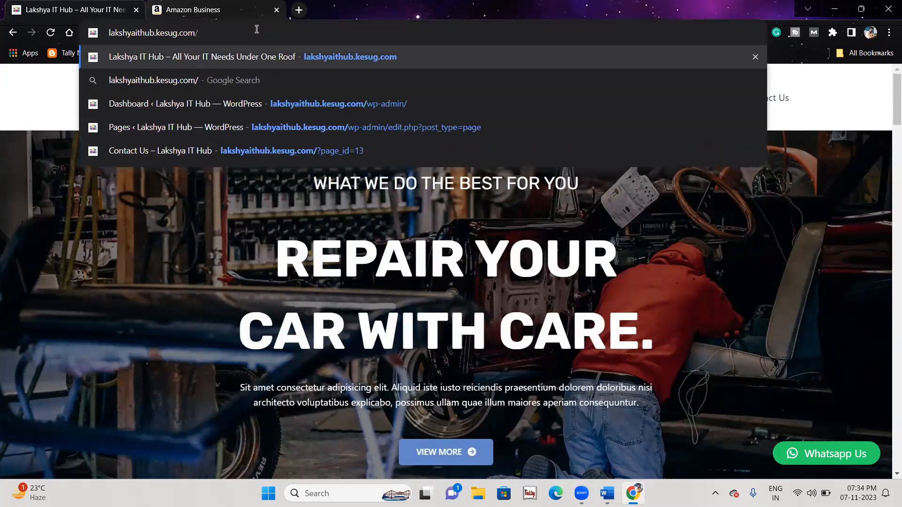
Step: Go to the site's wp-admin page and sign in with the username and password
text(wp-)
key(Return)
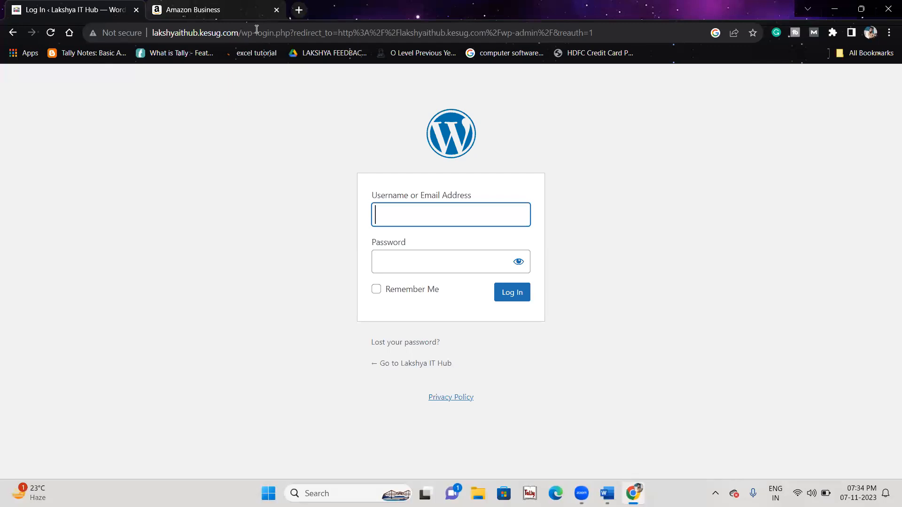
text(admin)
key(Tab)
text(•••••)
key(BackSpace)
key(BackSpace)
key(BackSpace)
key(BackSpace)
key(BackSpace)
text(•••••)
key(Return)
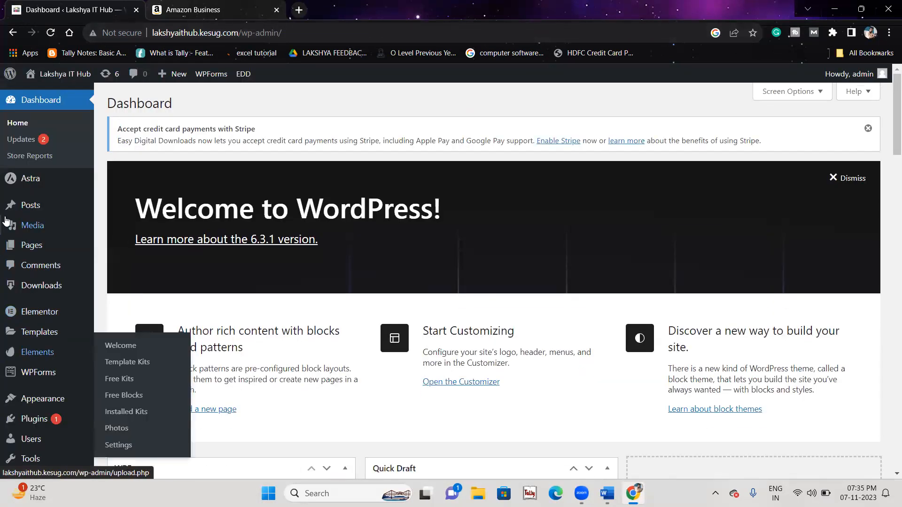
Step: Go to Appearance > Themes and scroll through the four installed themes, Astra active
scroll(26, 397, down, 2)
mouse_move(45, 345)
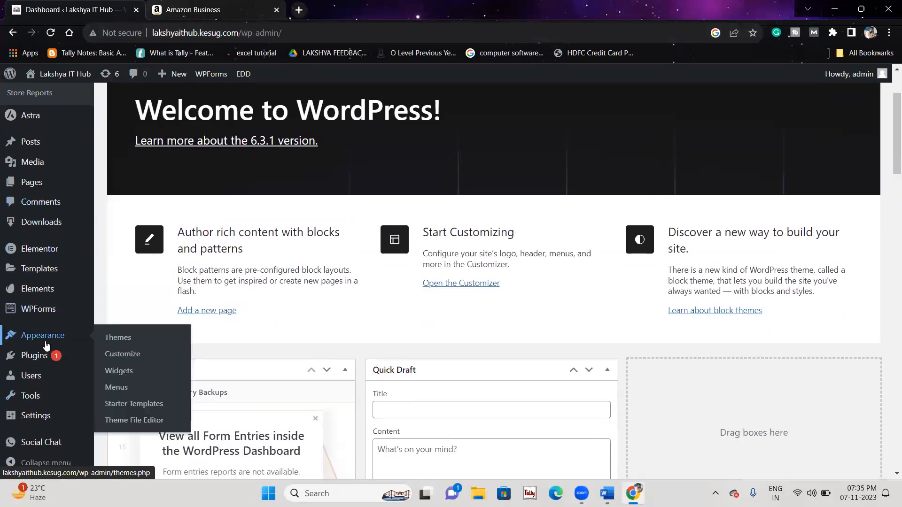
click(118, 340)
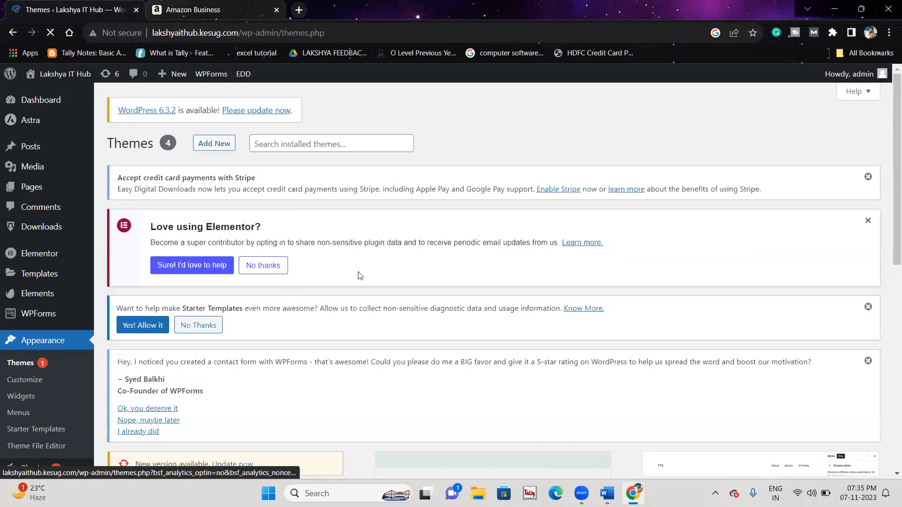
scroll(365, 271, down, 2)
scroll(365, 271, down, 1)
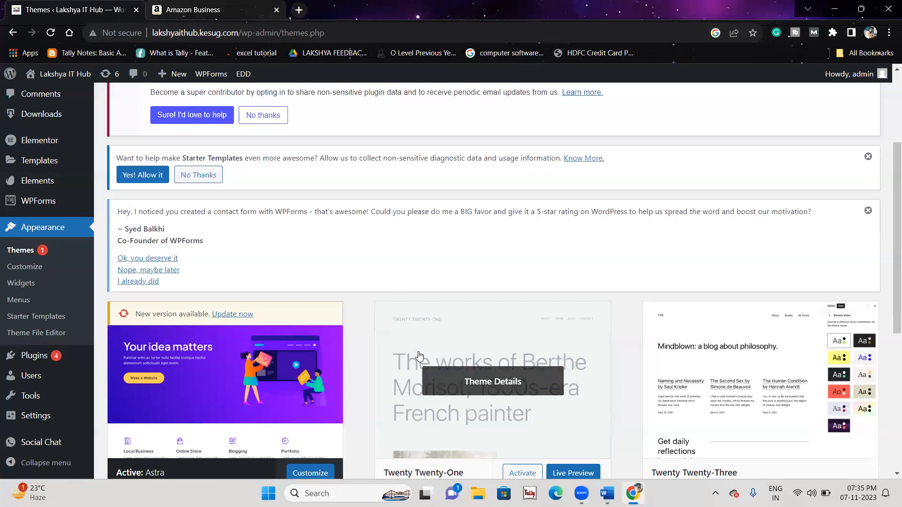
scroll(419, 357, down, 5)
click(218, 126)
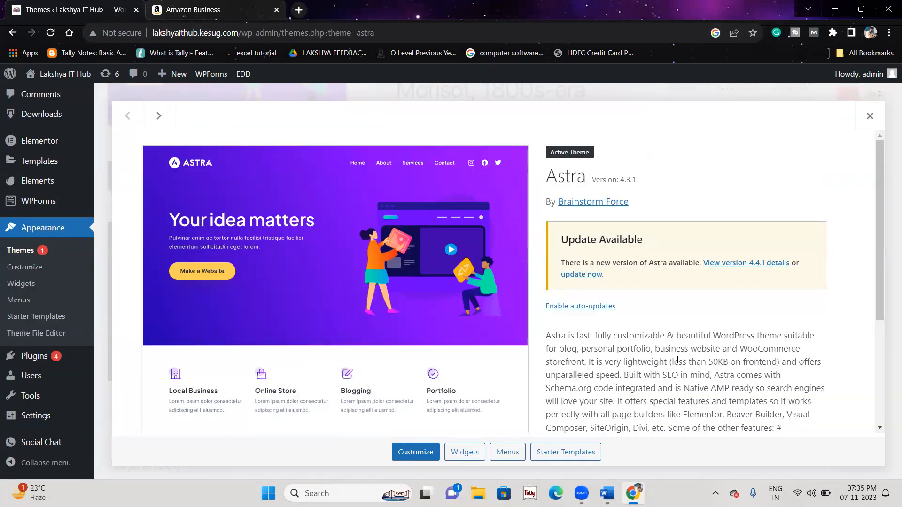
scroll(645, 357, down, 3)
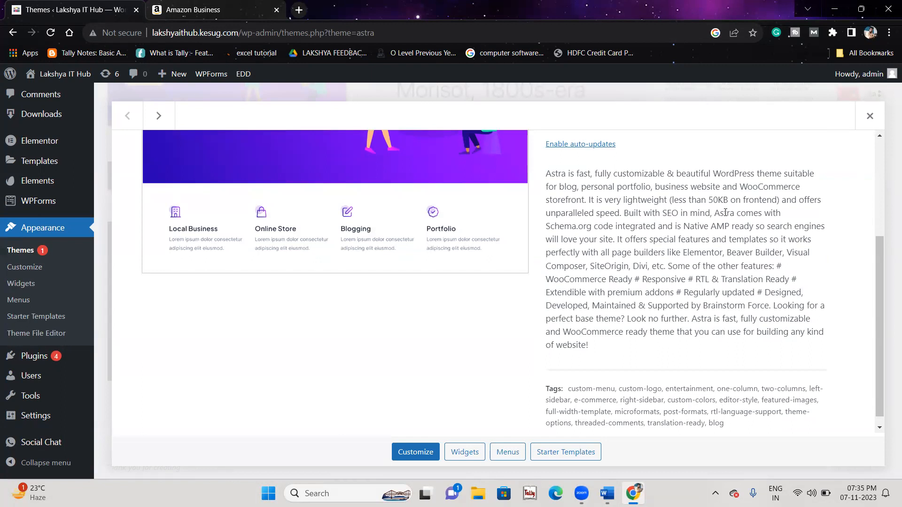
right_click(765, 247)
click(672, 220)
right_click(866, 117)
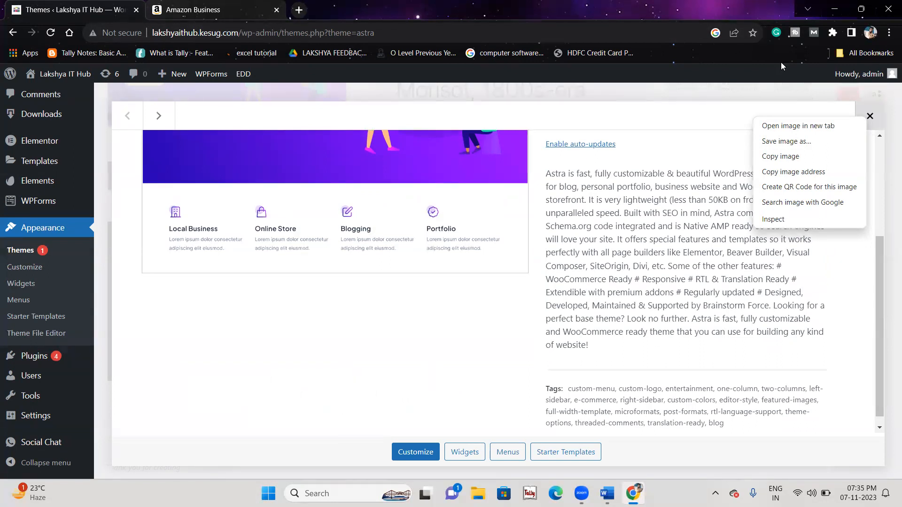
click(236, 4)
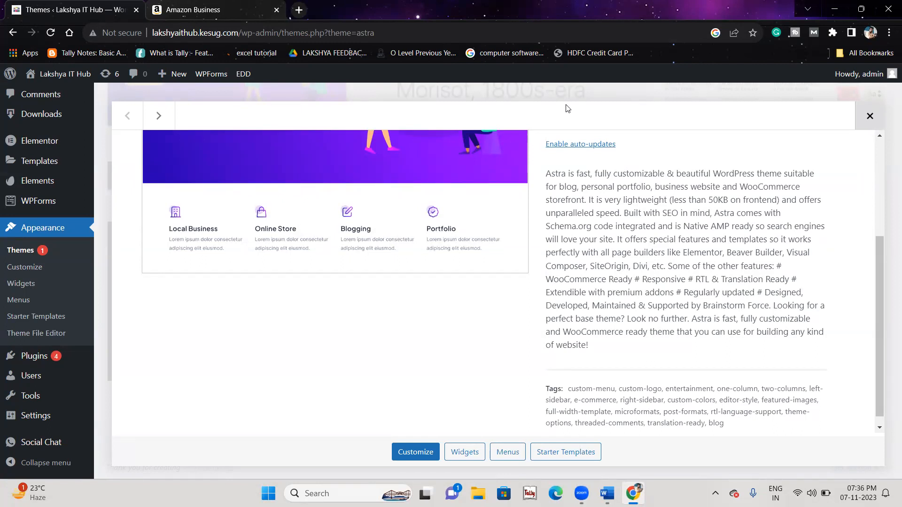
click(870, 116)
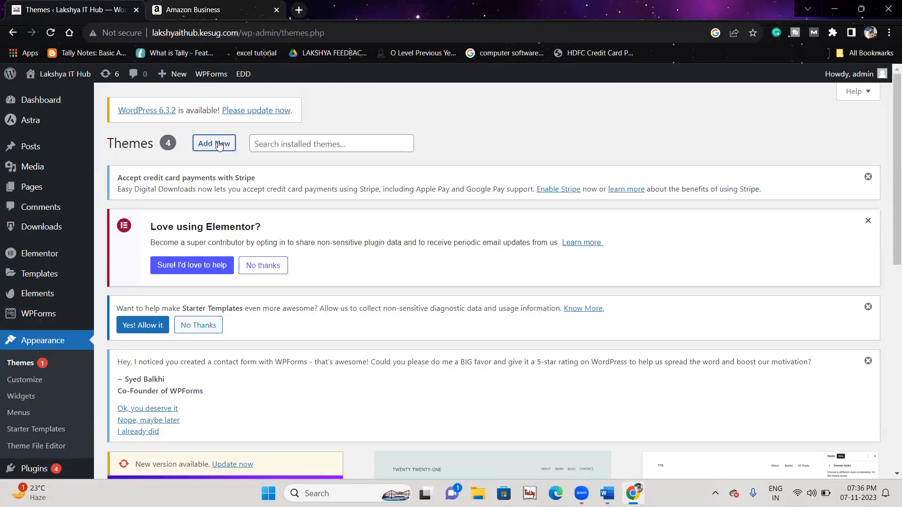
Step: Choose Add New and open Details & Preview for OceanWP in the Popular themes
click(219, 146)
scroll(371, 280, down, 2)
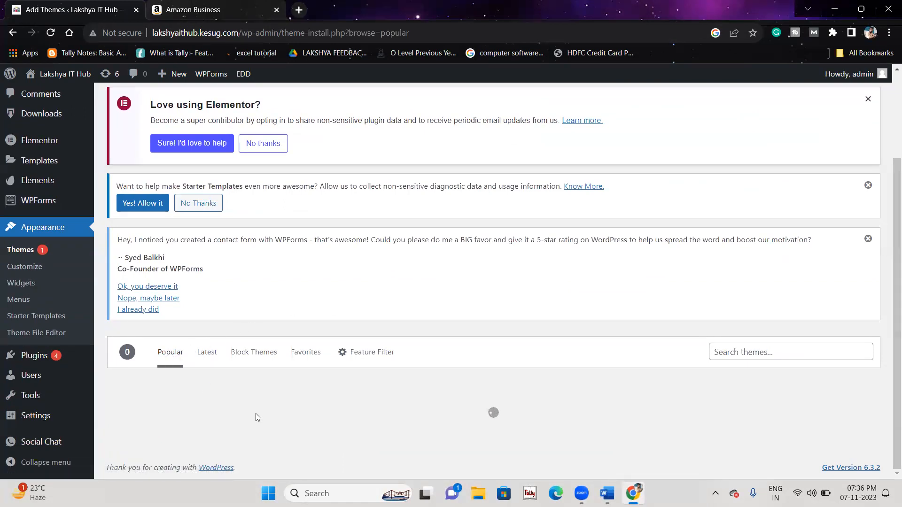
scroll(256, 416, down, 7)
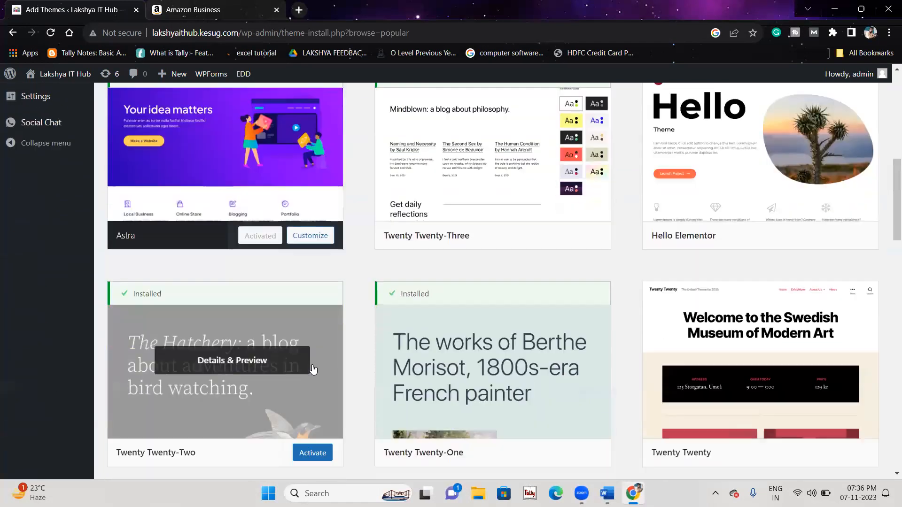
scroll(313, 370, down, 7)
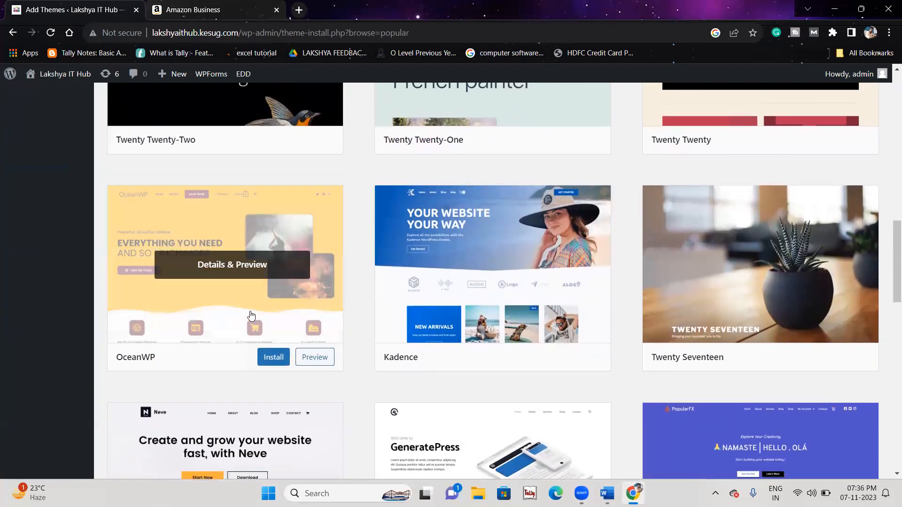
click(203, 266)
Step: Scroll the OceanWP details and highlight its 5,512 ratings and version 3.5.1
scroll(127, 343, down, 1)
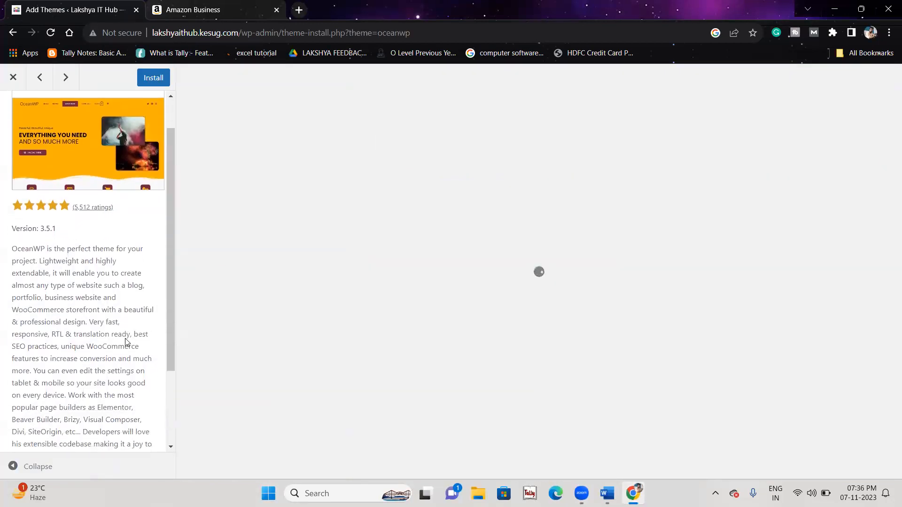
drag(12, 345, 146, 407)
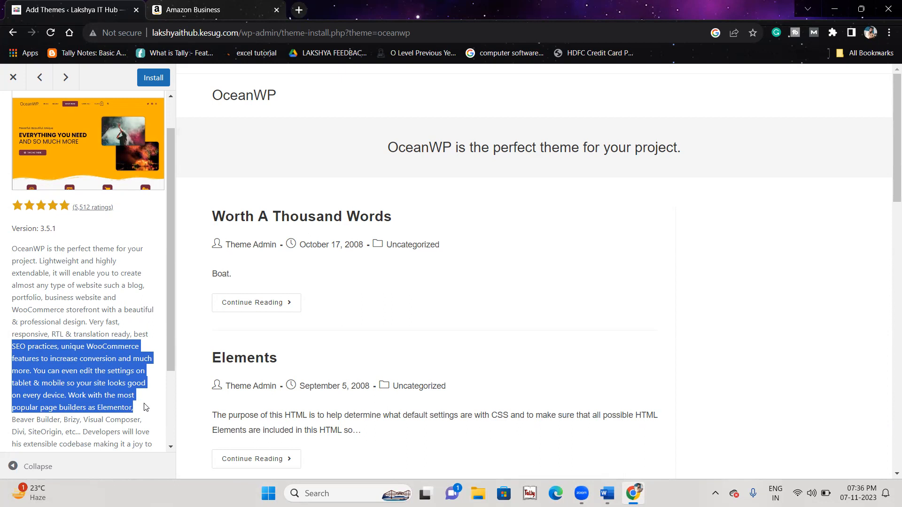
click(6, 207)
drag(70, 206, 110, 226)
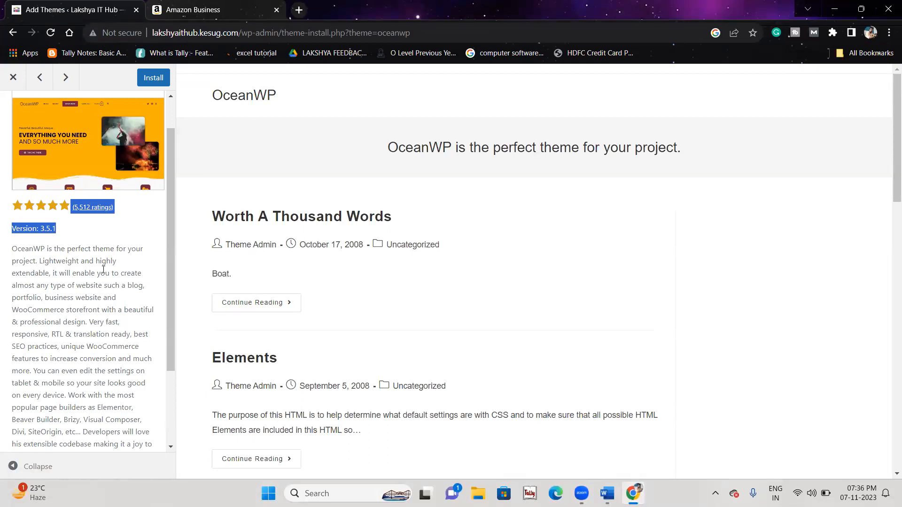
scroll(103, 270, down, 2)
scroll(104, 270, up, 3)
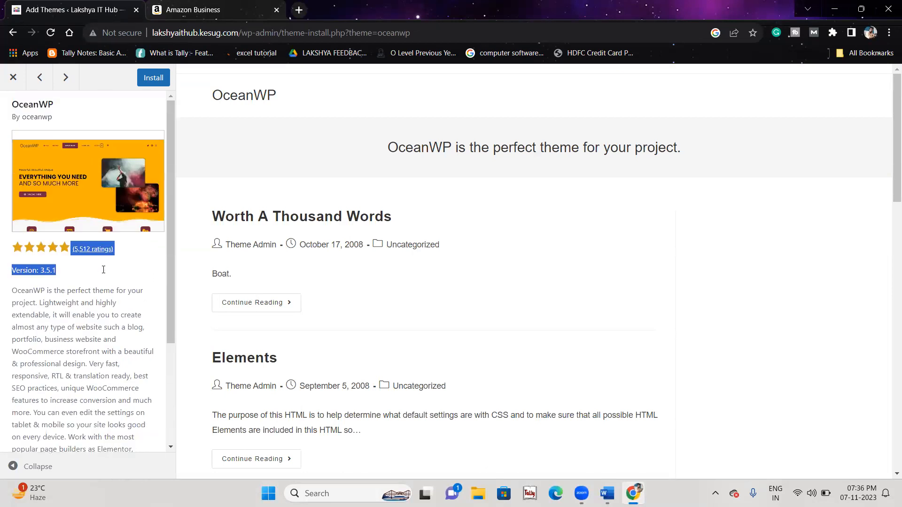
scroll(368, 273, down, 2)
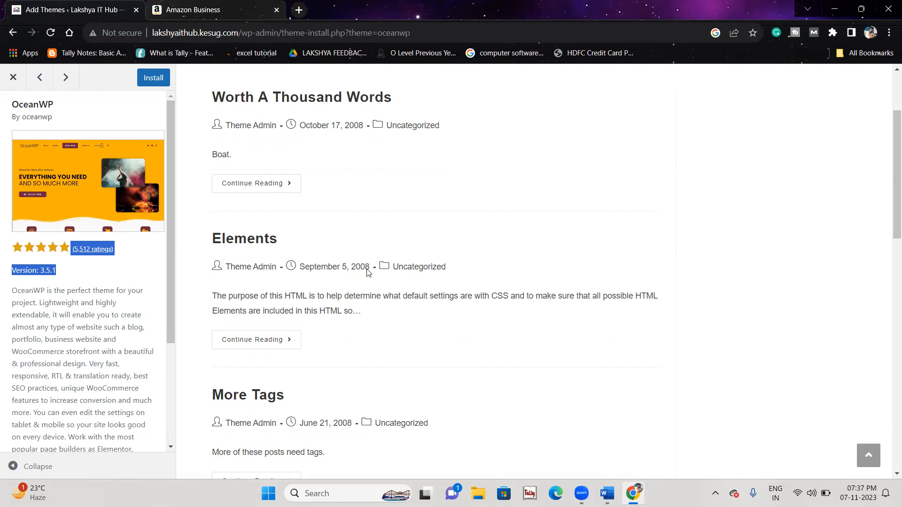
Step: Search Google for 'themefor' in another tab and open the ThemeForest website
click(173, 7)
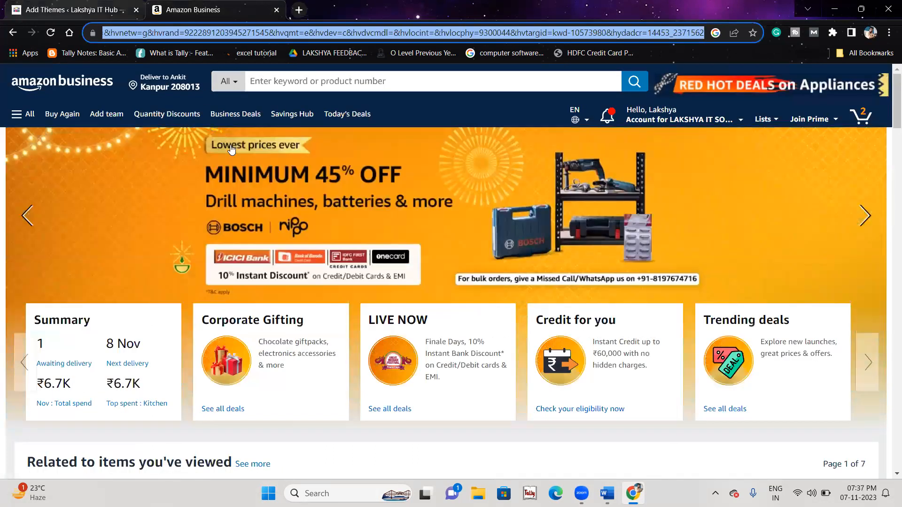
text(theme)
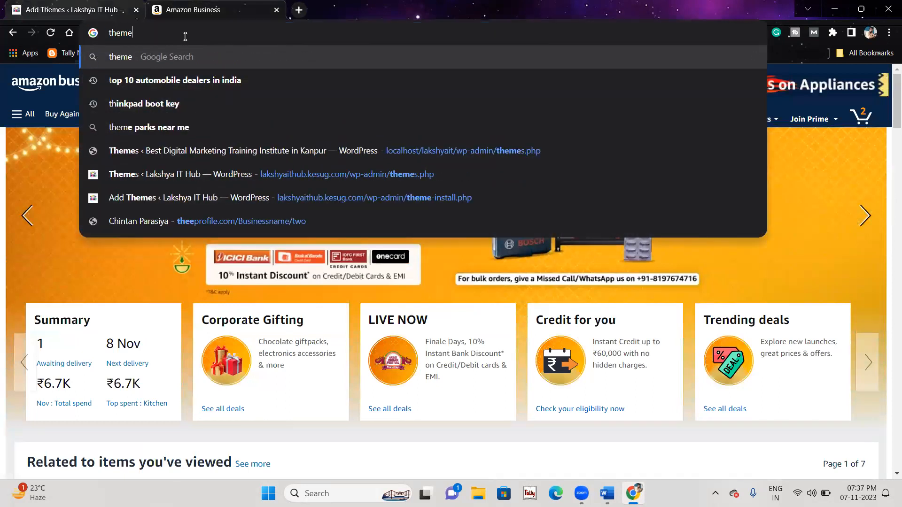
text(for)
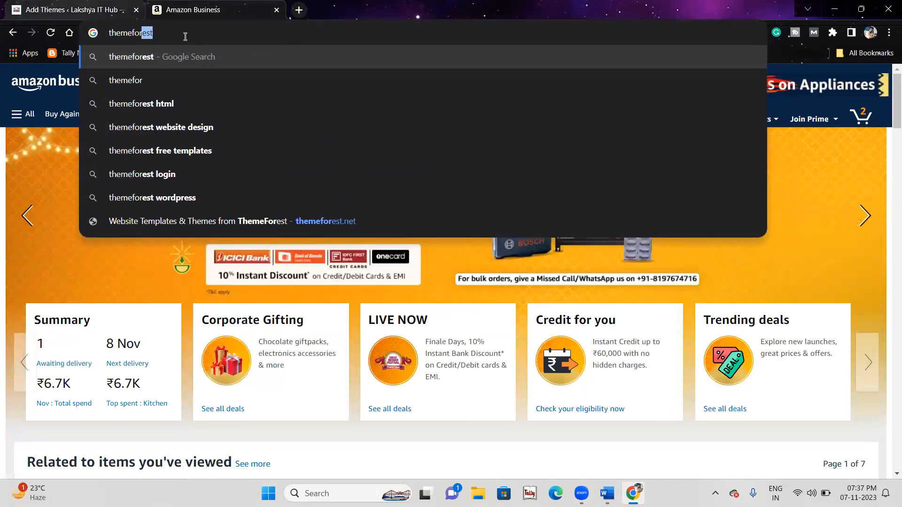
key(Return)
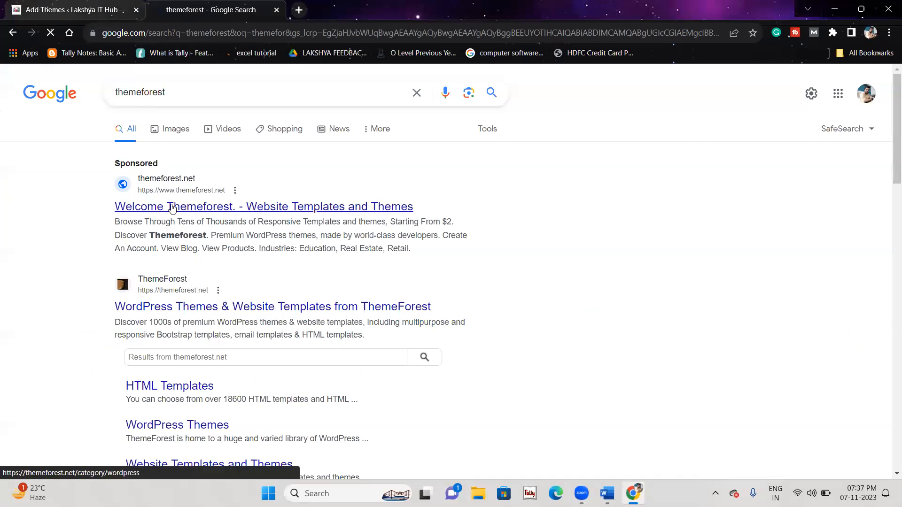
click(291, 306)
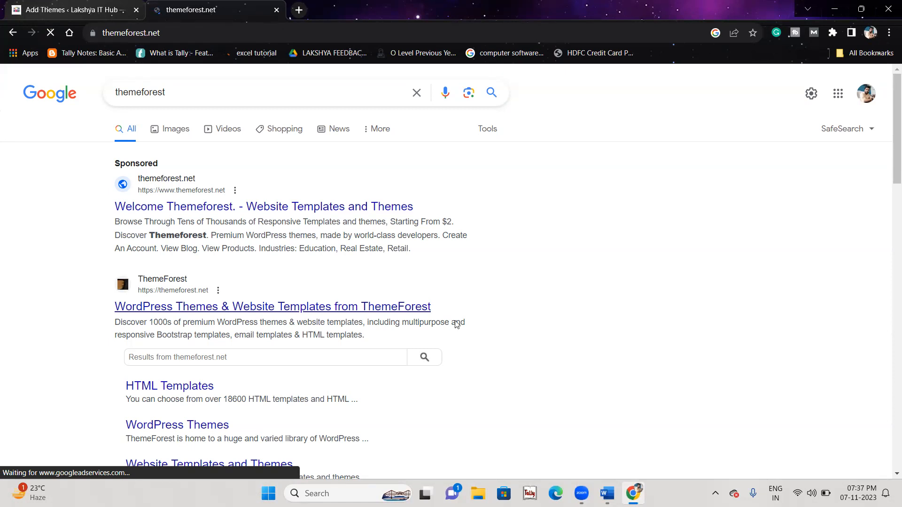
Step: Browse ThemeForest's theme categories and bestsellers, then return to the Add Themes tab and Word
scroll(455, 323, down, 5)
scroll(454, 323, down, 10)
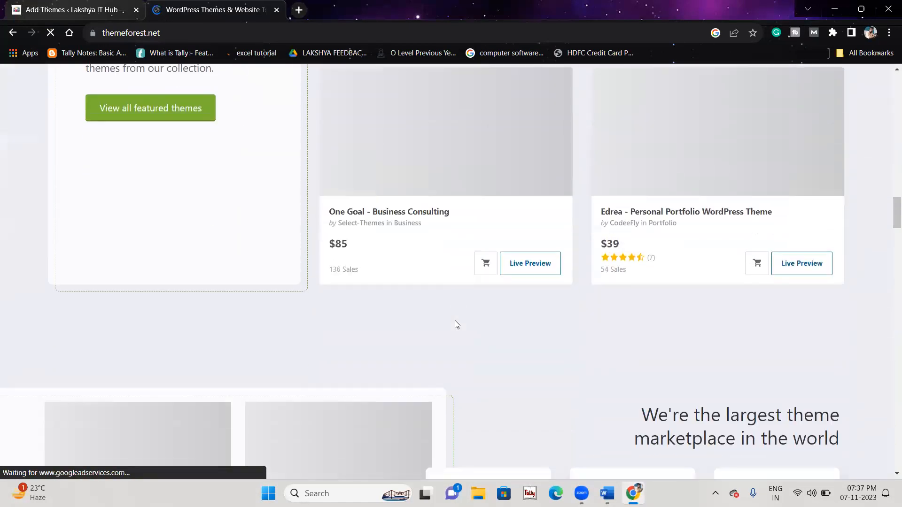
scroll(455, 324, up, 8)
scroll(456, 324, up, 10)
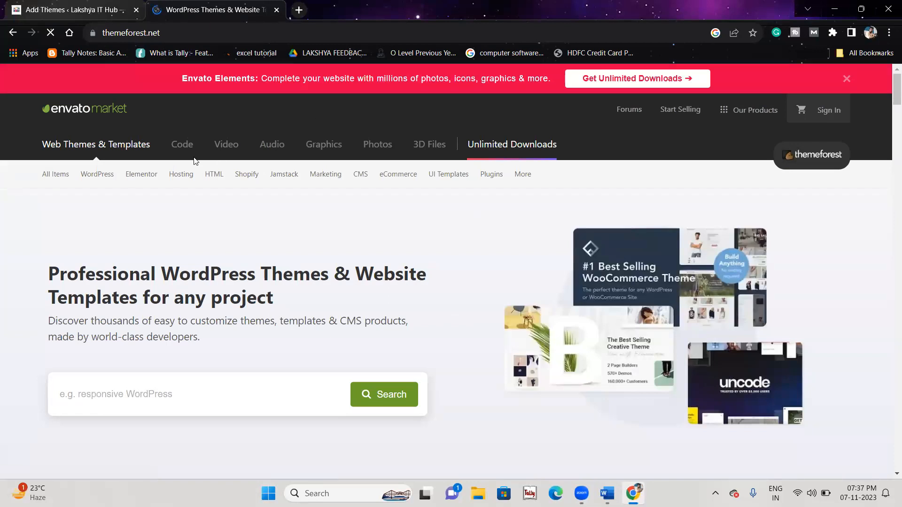
mouse_move(247, 175)
scroll(162, 392, down, 15)
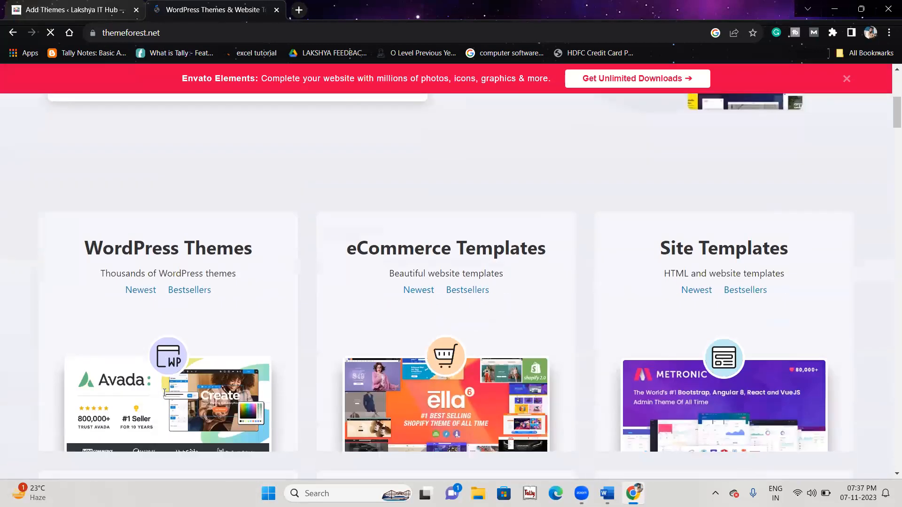
scroll(164, 394, down, 15)
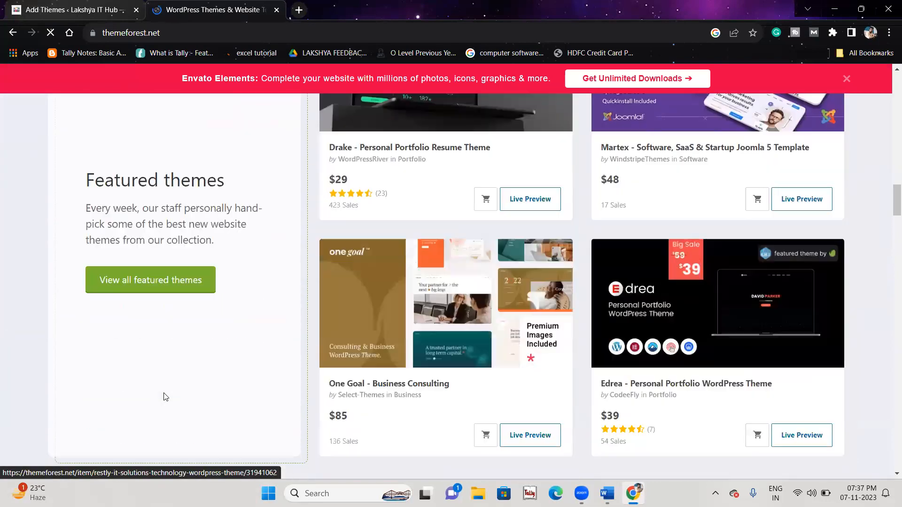
scroll(209, 246, down, 10)
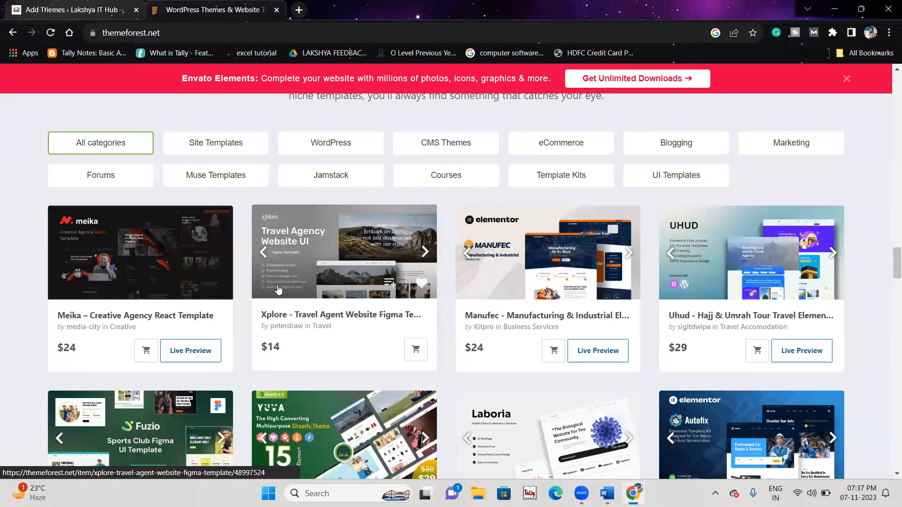
scroll(279, 289, up, 15)
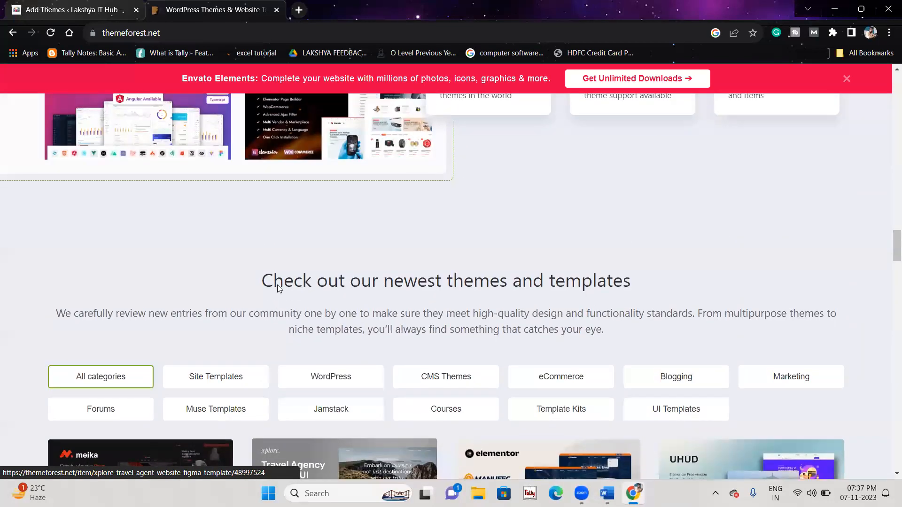
scroll(277, 288, up, 10)
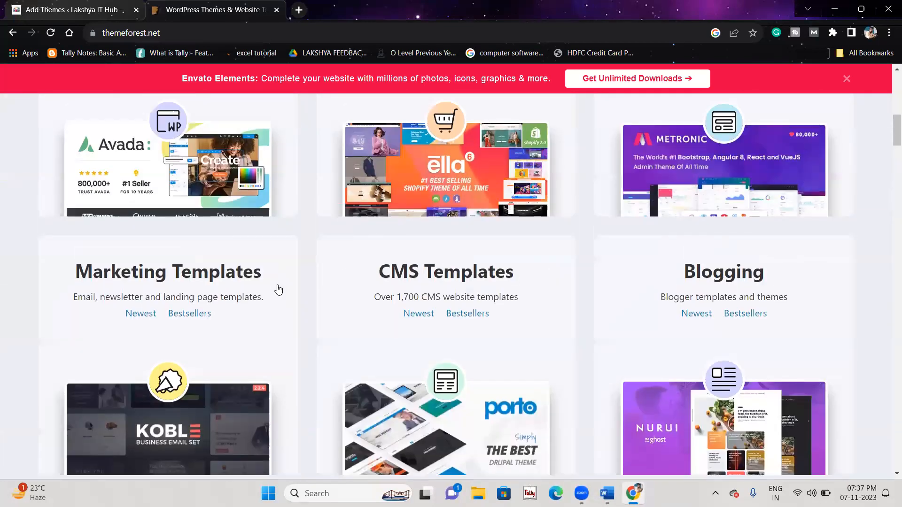
scroll(278, 285, down, 20)
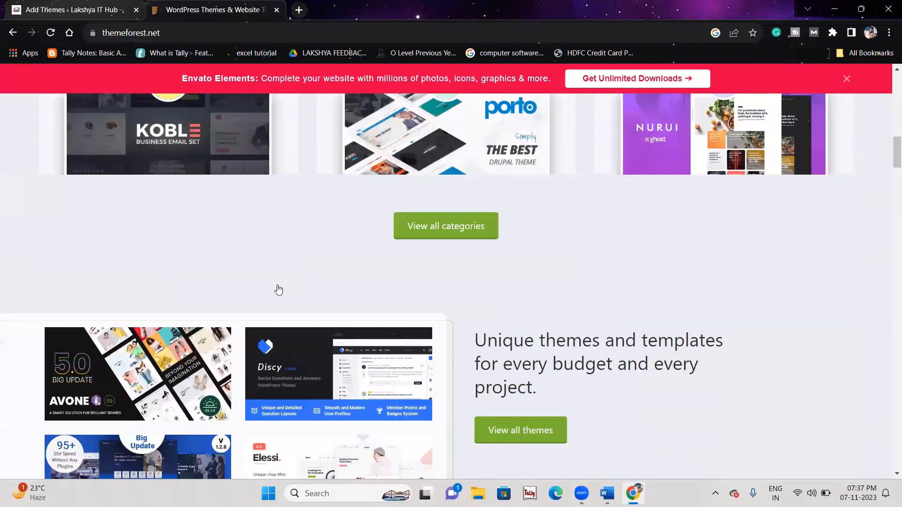
scroll(278, 289, down, 15)
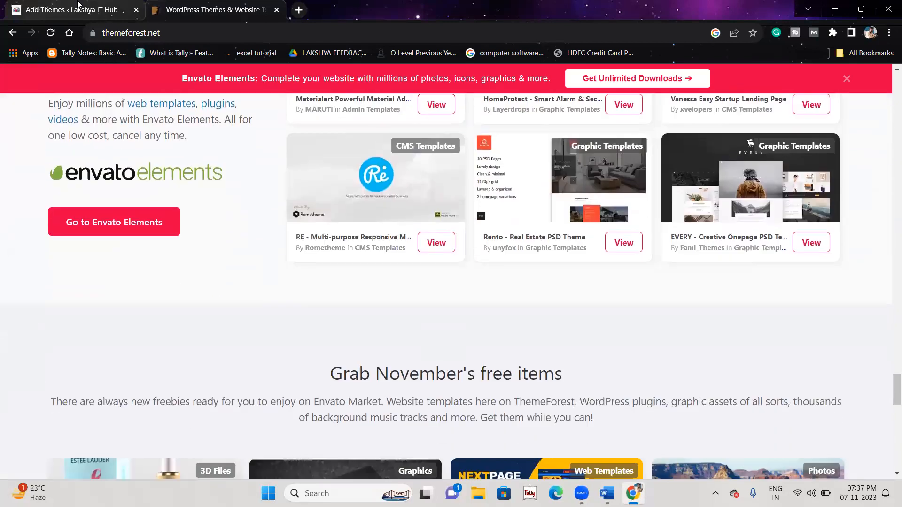
click(78, 6)
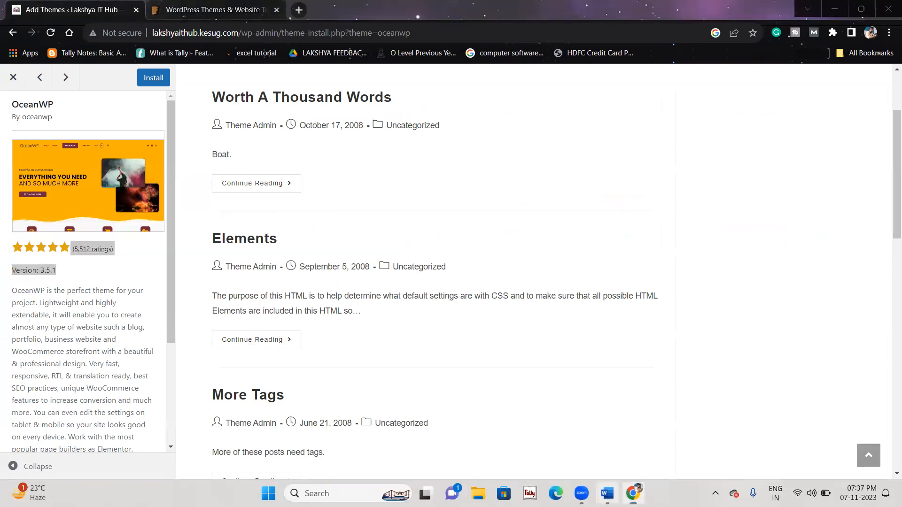
click(607, 493)
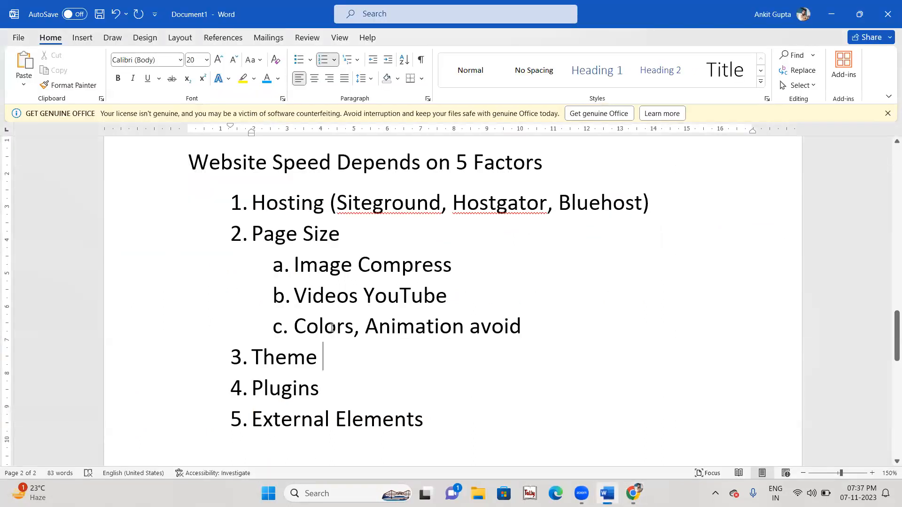
Step: Add the indented sub-point 'Only install authenticate plugin' under Plugins
scroll(332, 328, down, 2)
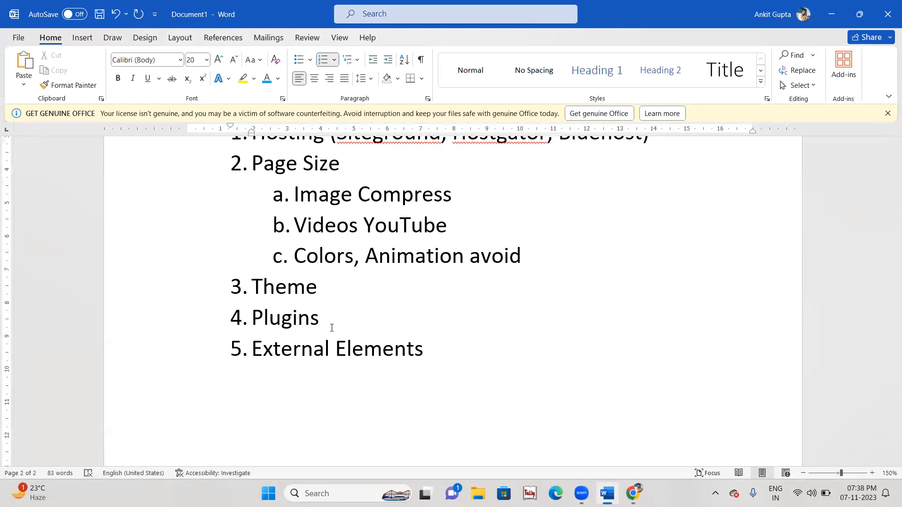
key(Down)
key(Return)
key(Tab)
text(only a)
key(BackSpace)
text(install authenticate plugin)
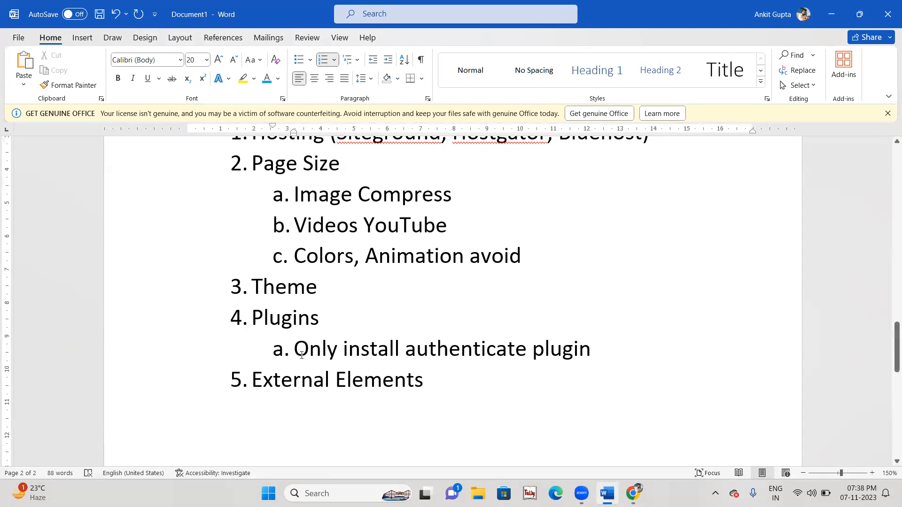
drag(302, 356, 534, 350)
key(Left)
triple_click(624, 334)
Step: Add indented sub-points 'Cache Clear' and 'No Hacking' under External Elements
click(539, 378)
text(4)
key(BackSpace)
key(BackSpace)
key(Return)
key(Tab)
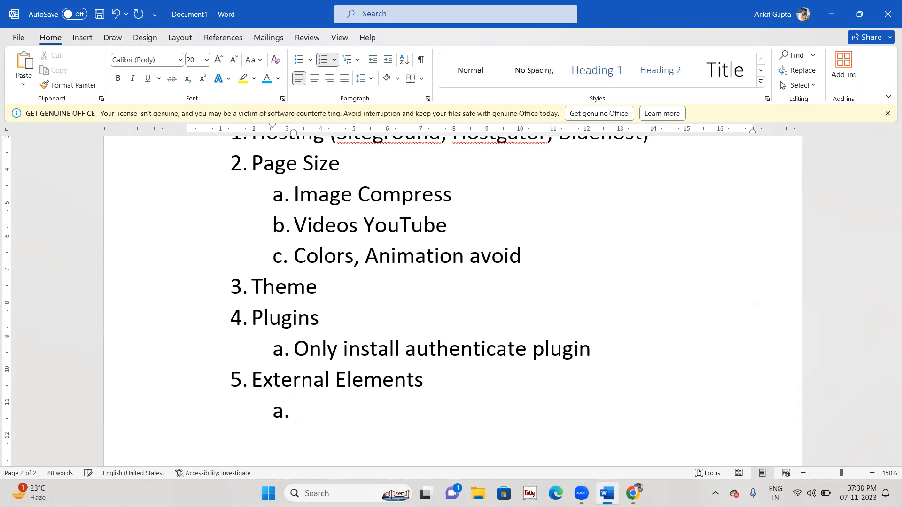
text(Cache Cl)
text(erar)
key(BackSpace)
key(BackSpace)
key(BackSpace)
text(ar)
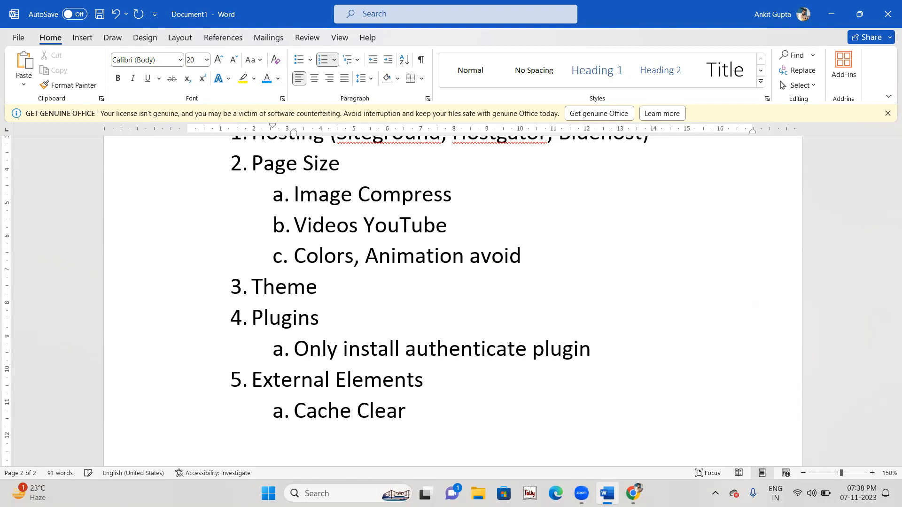
key(Return)
text(No Hacking)
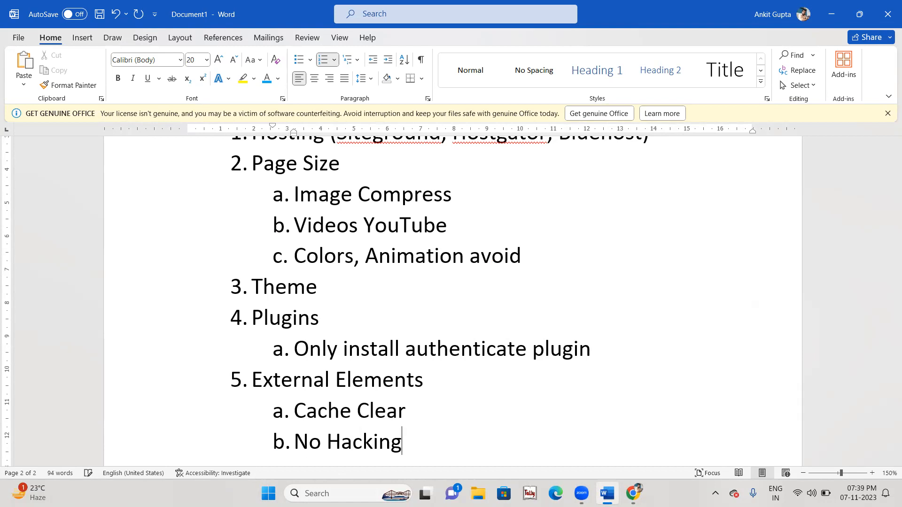
scroll(451, 301, down, 1)
scroll(451, 301, down, 4)
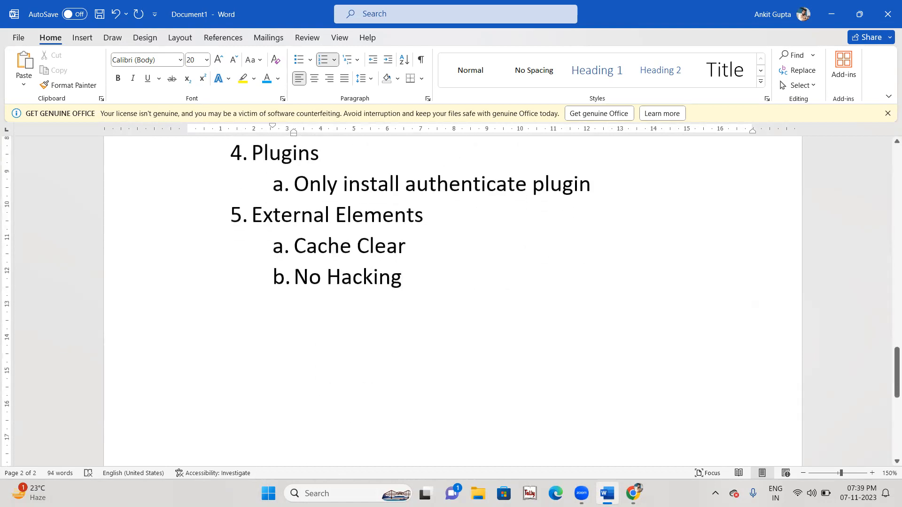
scroll(449, 268, up, 5)
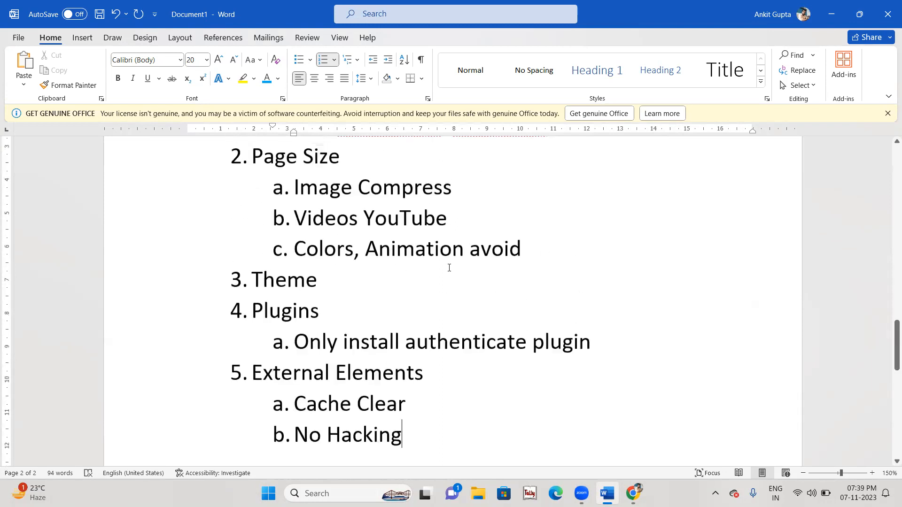
scroll(450, 268, up, 1)
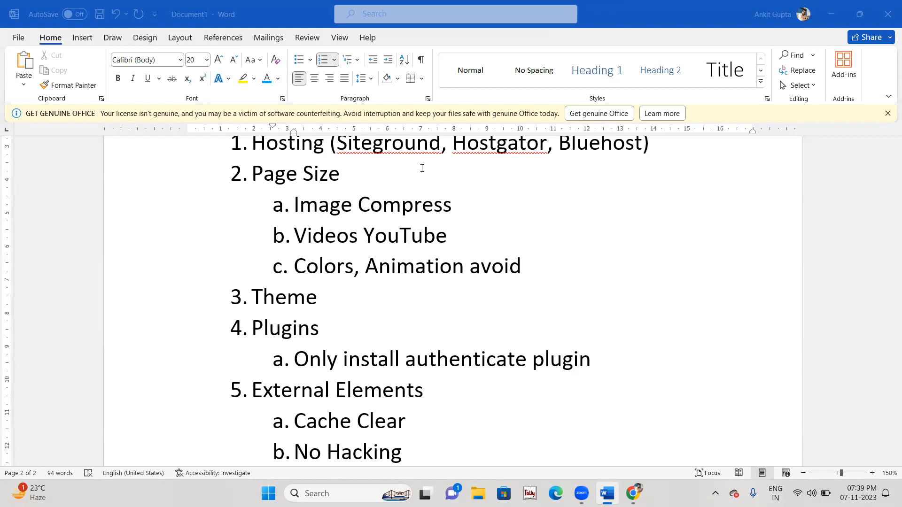
scroll(370, 148, down, 2)
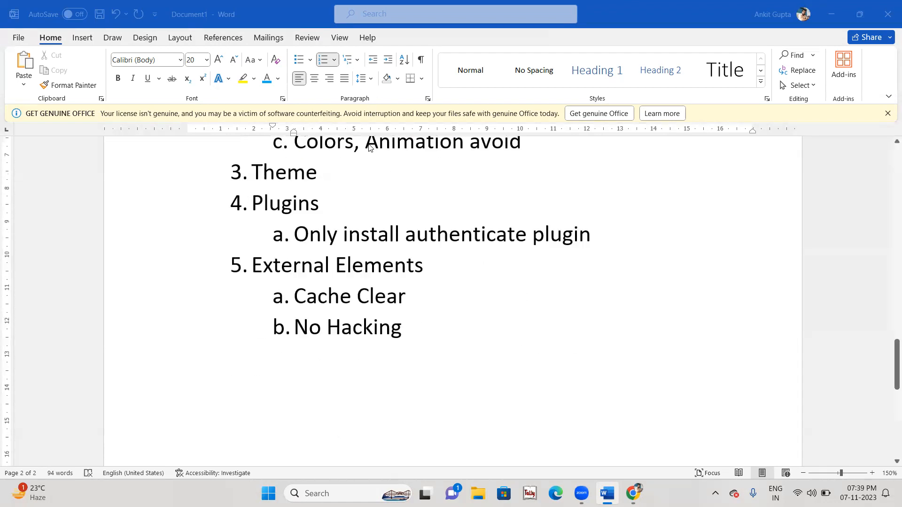
drag(462, 332, 281, 294)
scroll(281, 292, down, 3)
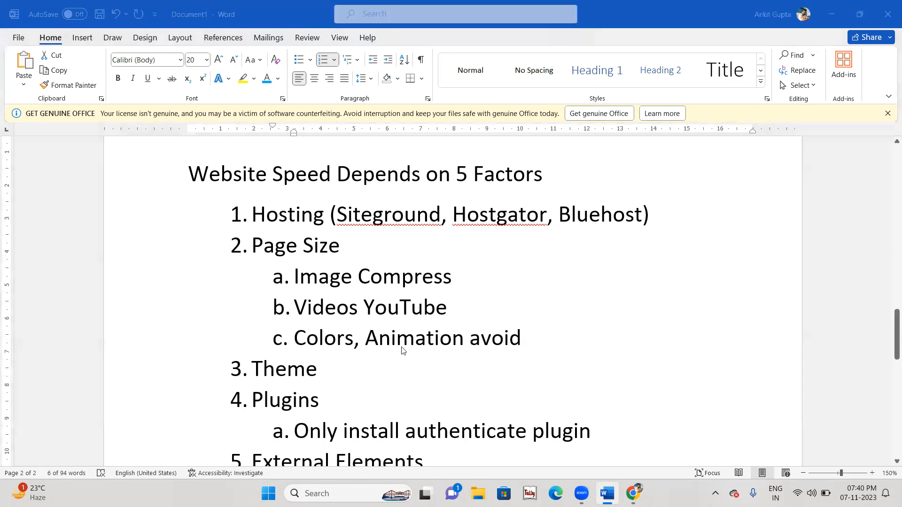
click(633, 493)
Step: Go from Add Themes to the WordPress Add Plugins page
click(14, 33)
mouse_move(33, 356)
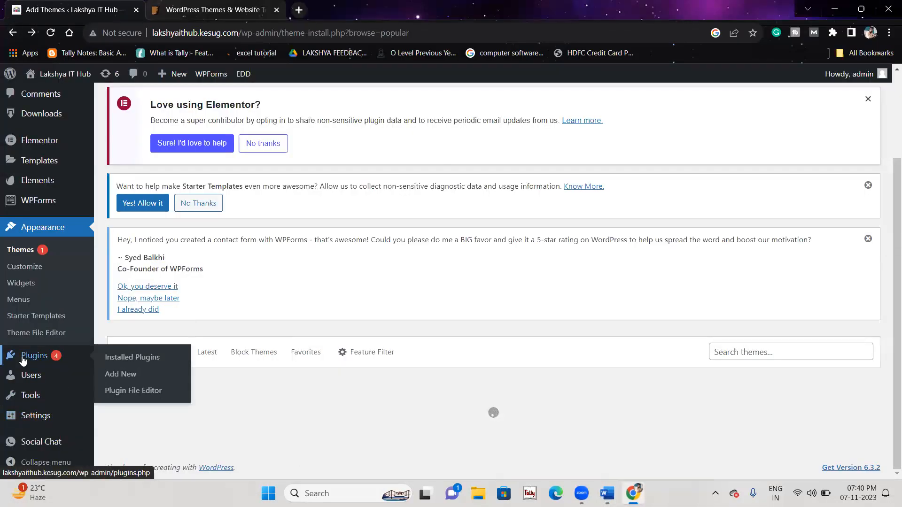
click(126, 380)
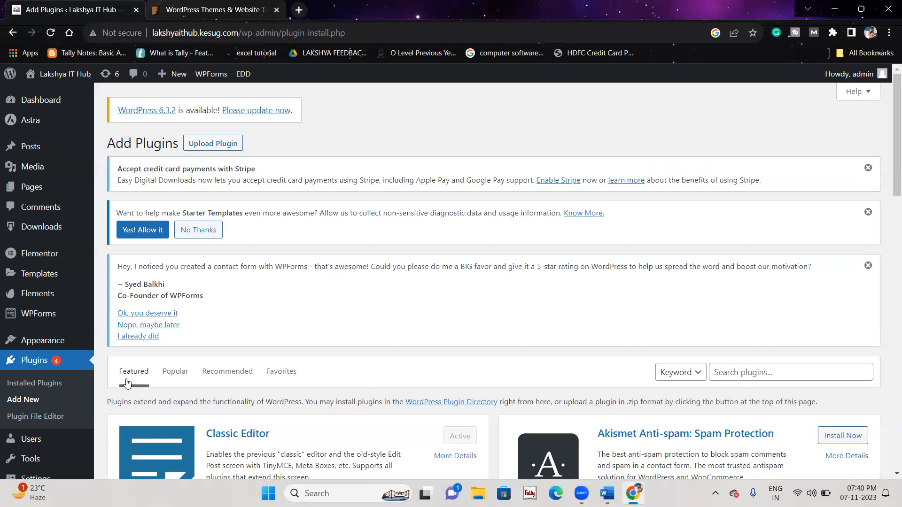
scroll(211, 376, down, 4)
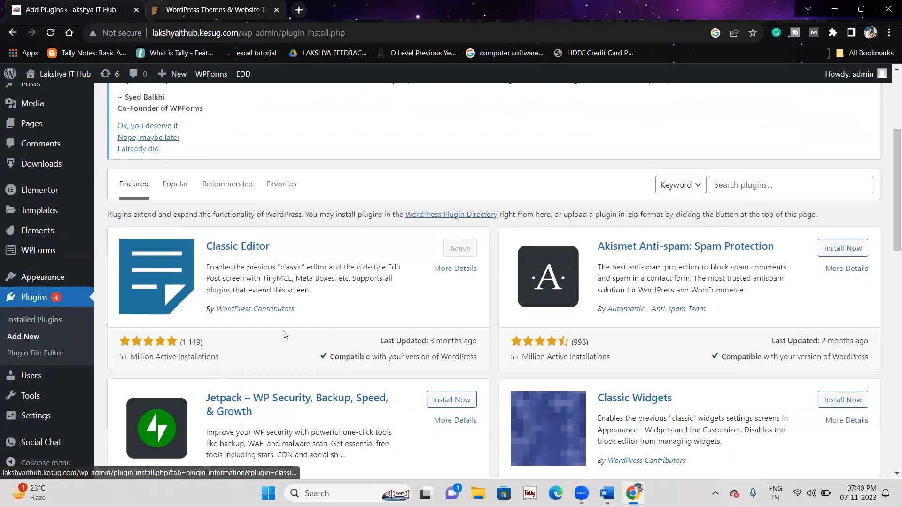
Step: Search the plugin directory for 'wp performance' and browse the results
click(723, 185)
text(wp p)
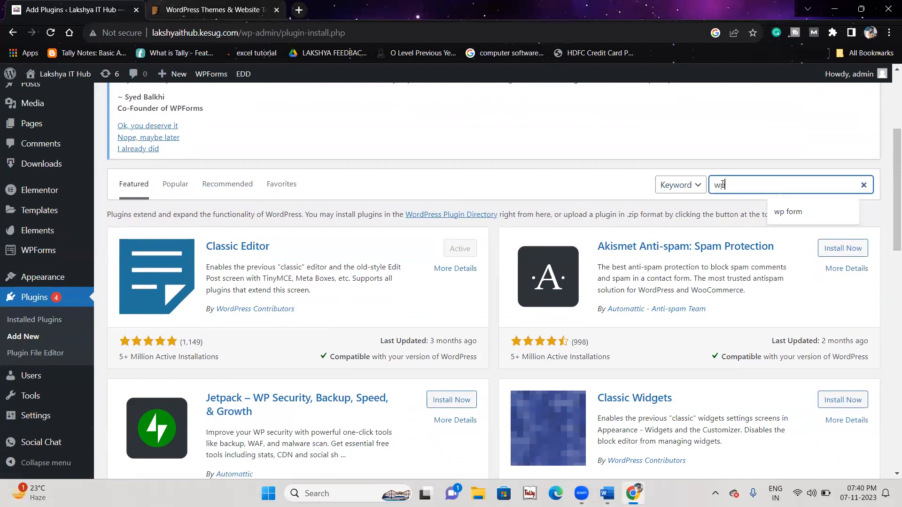
text(erformance)
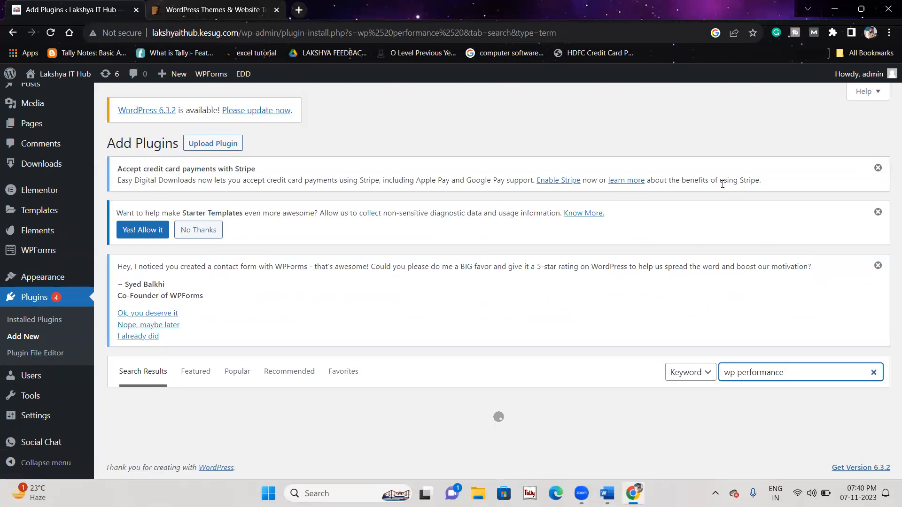
scroll(722, 184, down, 6)
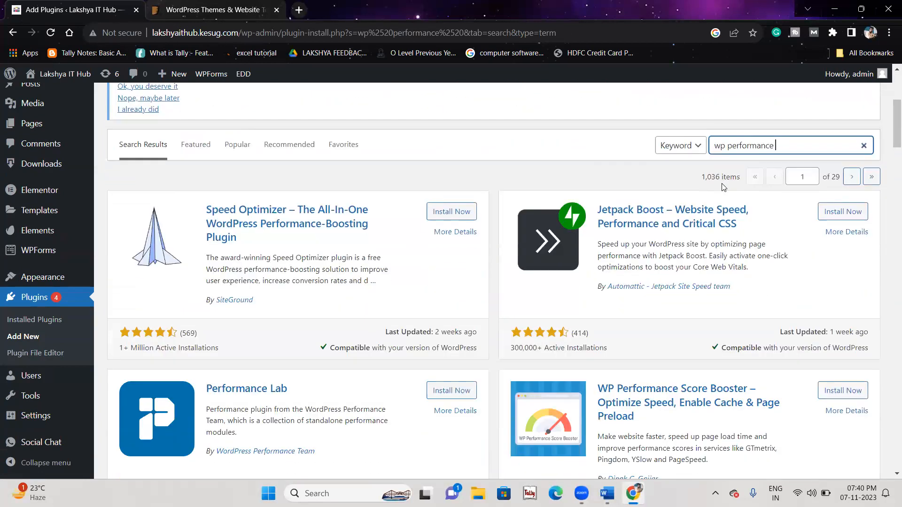
scroll(723, 184, down, 4)
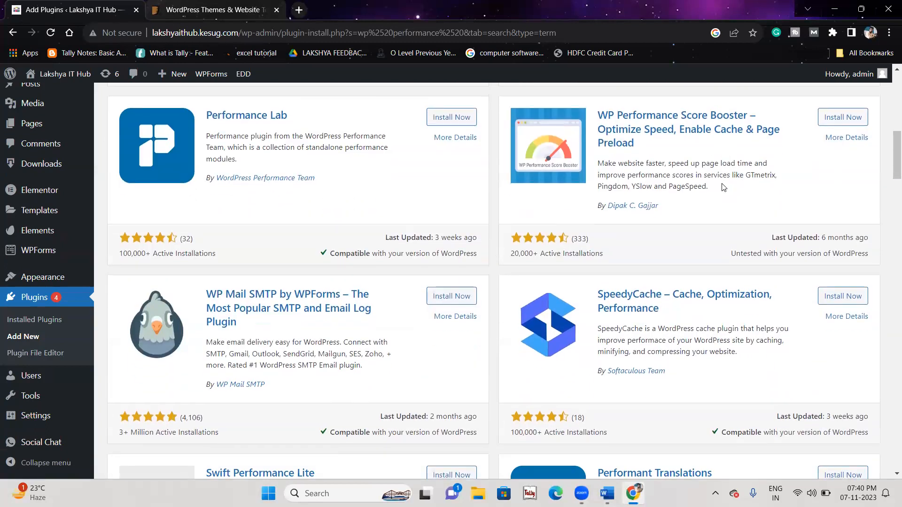
scroll(723, 187, up, 1)
scroll(722, 187, down, 10)
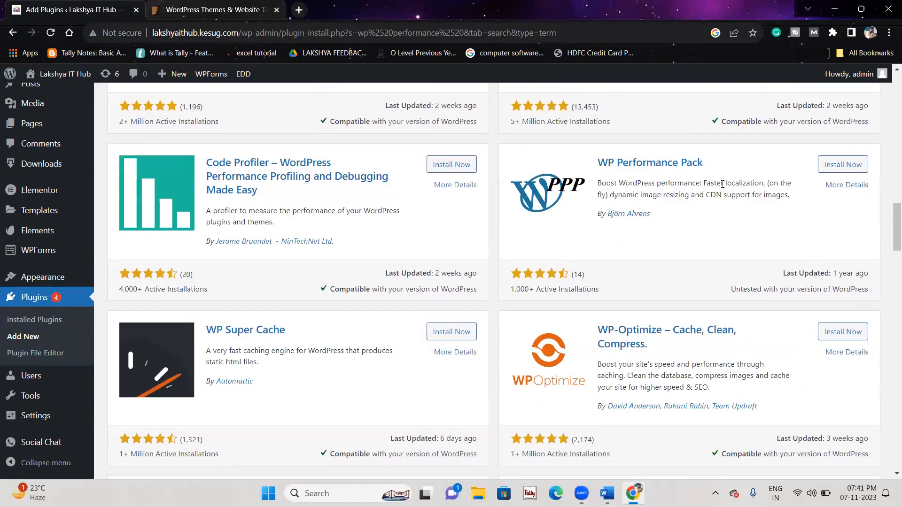
scroll(723, 187, up, 20)
scroll(722, 187, up, 5)
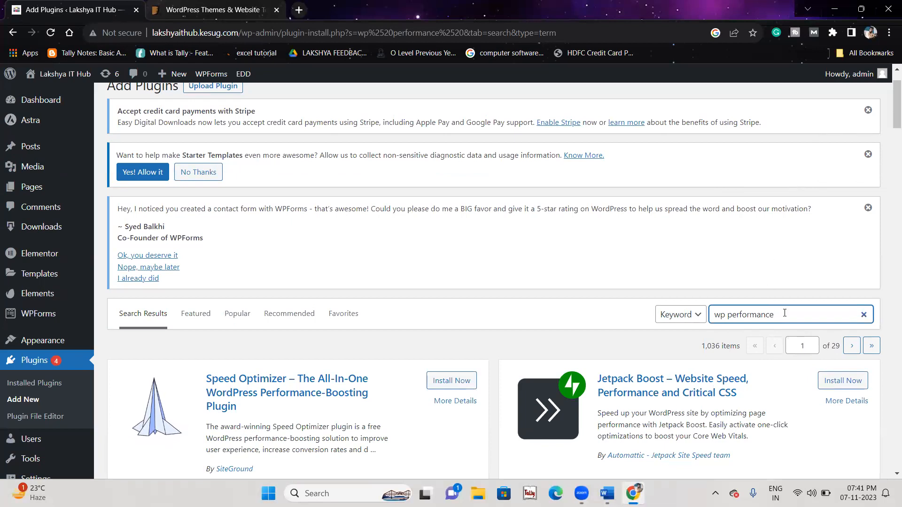
Step: Replace the search with 'w3 total cache', browse the results, and return to Word
drag(784, 313, 707, 312)
text(w3 total c)
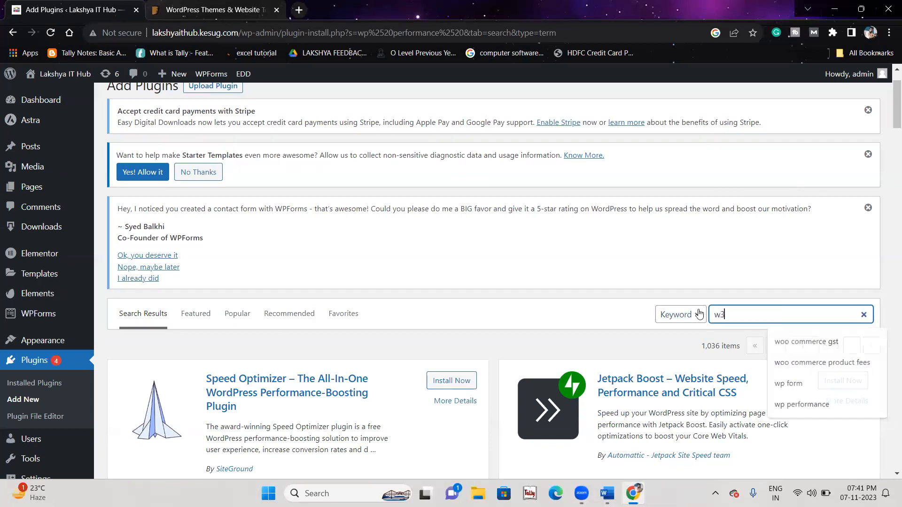
text(ache)
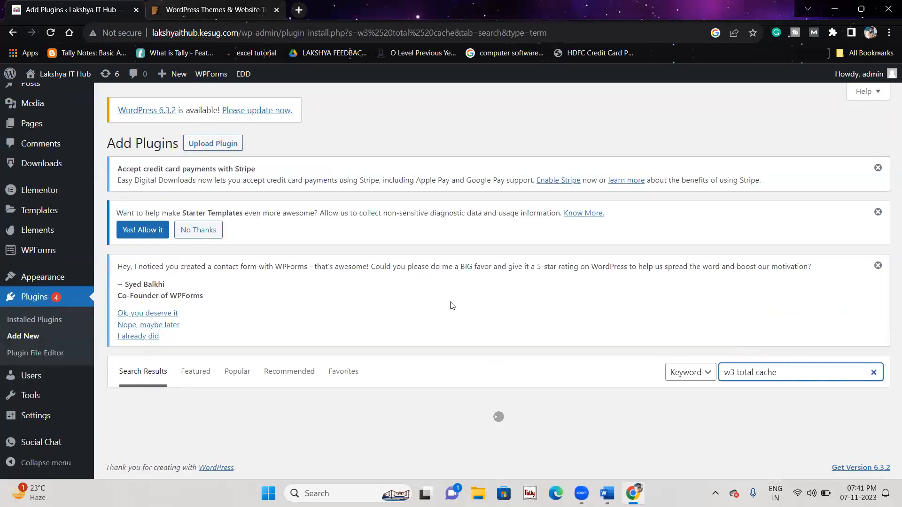
scroll(456, 381, down, 4)
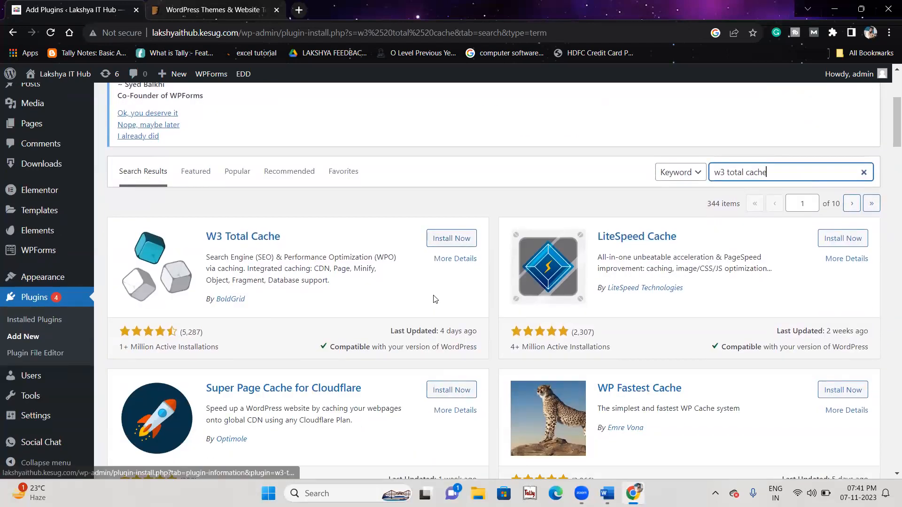
scroll(374, 378, down, 5)
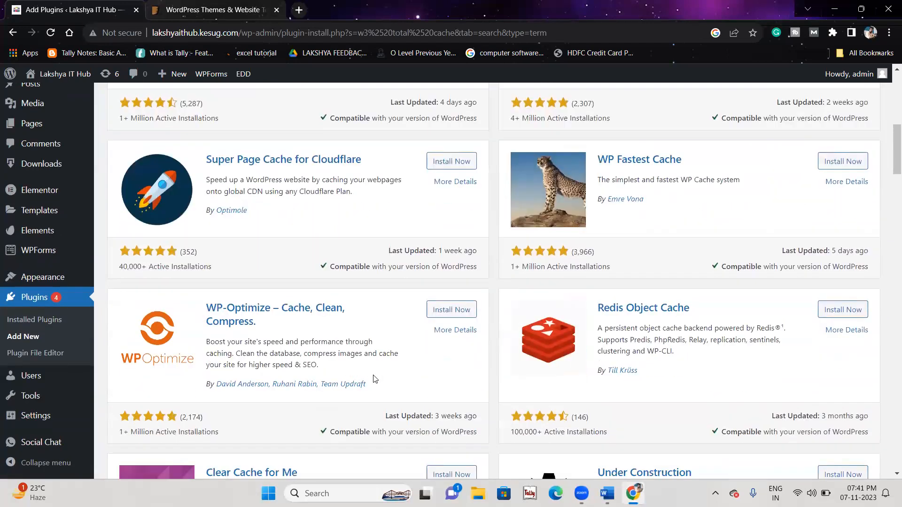
scroll(375, 378, down, 7)
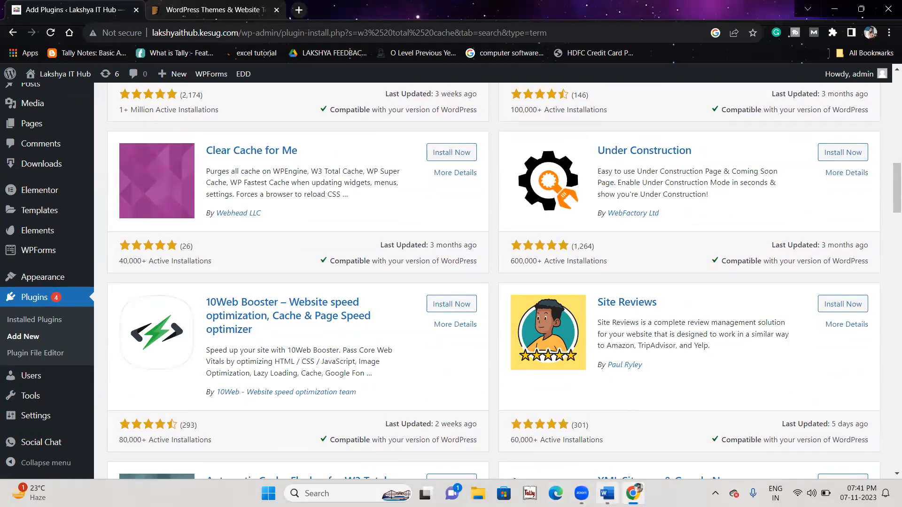
key(alt+Tab)
scroll(477, 347, down, 4)
Step: Add an indented 'Install Plugin' sub-item under Cache Clear
click(439, 310)
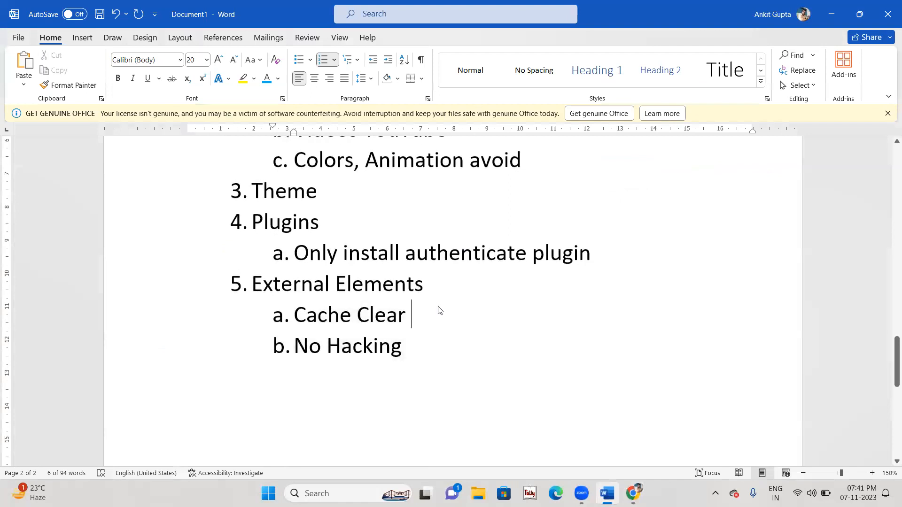
key(Return)
key(Tab)
text(Insta)
text(ll Plushi)
key(BackSpace)
key(BackSpace)
key(BackSpace)
text(gin)
Step: List 'W3 Total Cache' and 'Autoptimize' as third-level items under Install Plugin
key(Return)
key(Tab)
text(a)
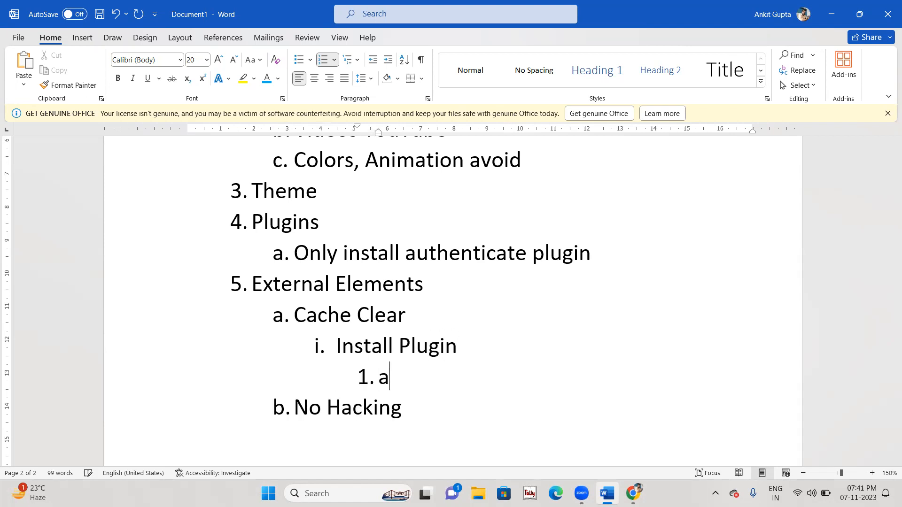
key(BackSpace)
text(W3 TOtak)
key(BackSpace)
key(BackSpace)
key(BackSpace)
key(BackSpace)
key(BackSpace)
text(otal Cache)
key(Return)
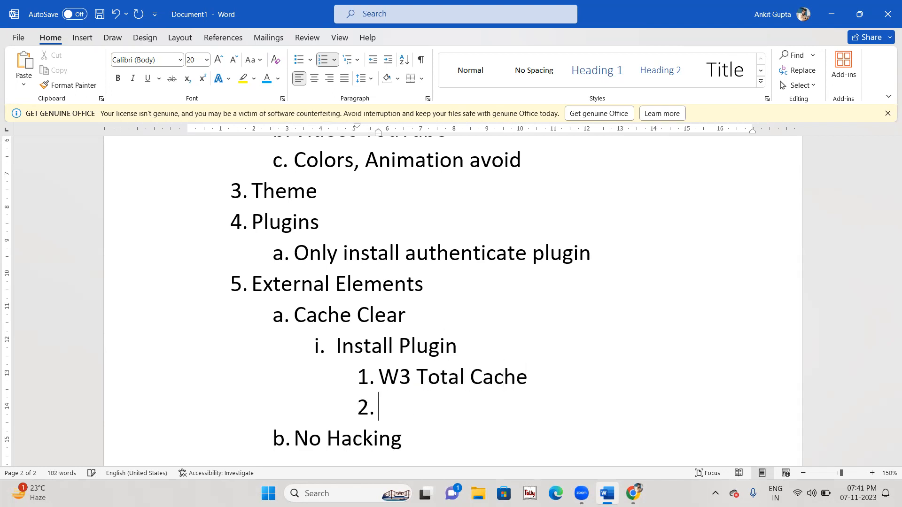
text(Auto)
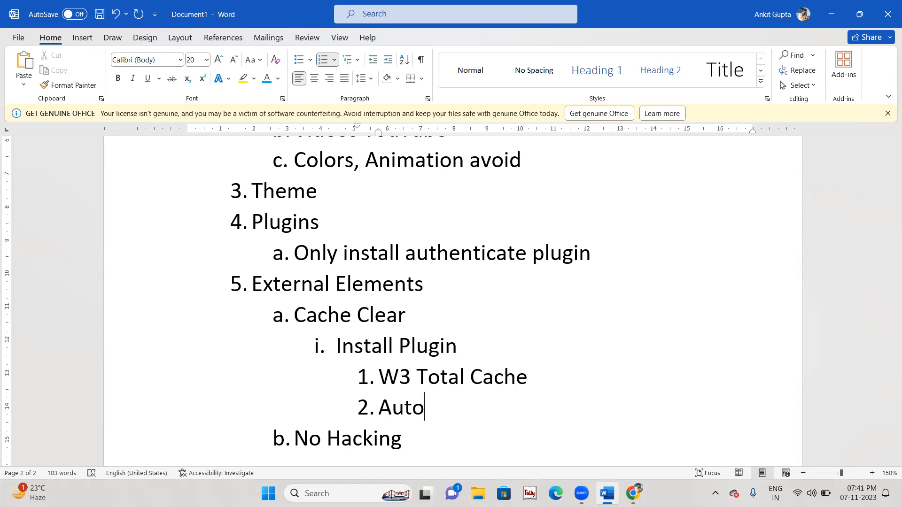
text(ptimizw)
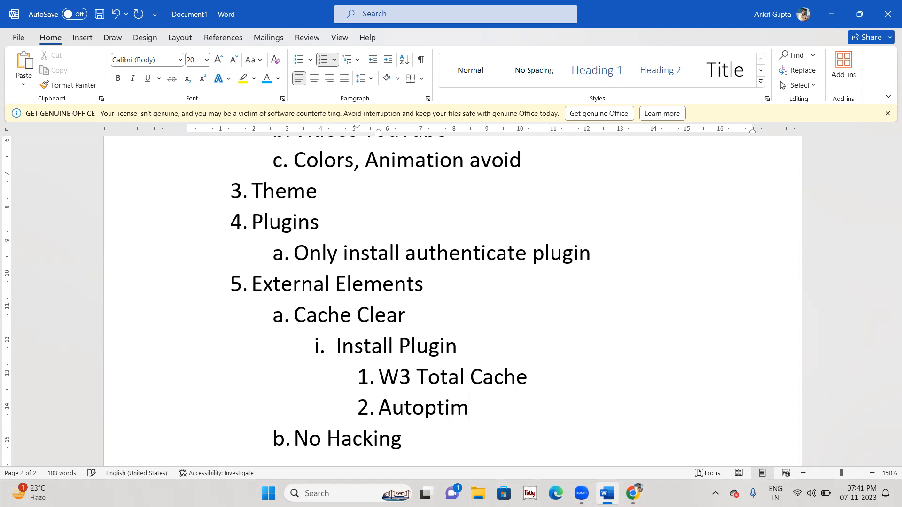
key(BackSpace)
text(e)
key(alt+Tab)
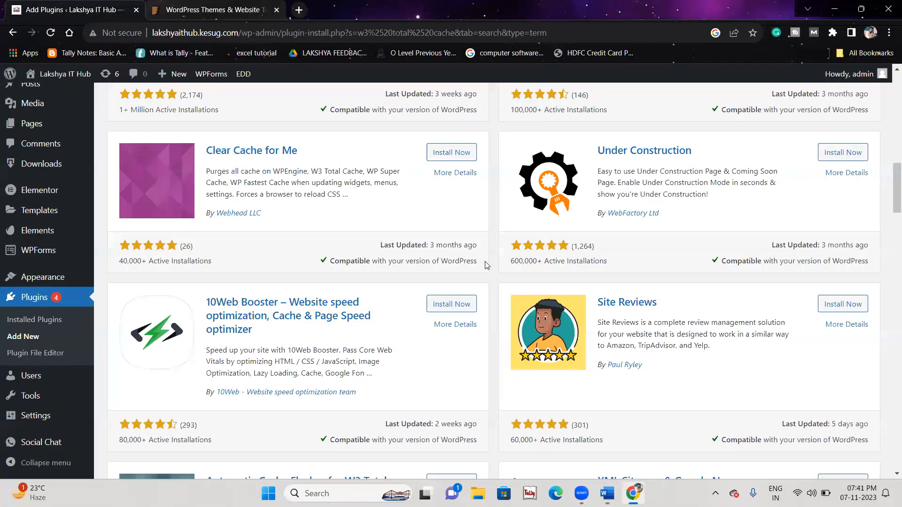
Step: Install W3 Total Cache from its search result card, then activate it
scroll(454, 385, up, 10)
scroll(455, 385, down, 2)
click(444, 368)
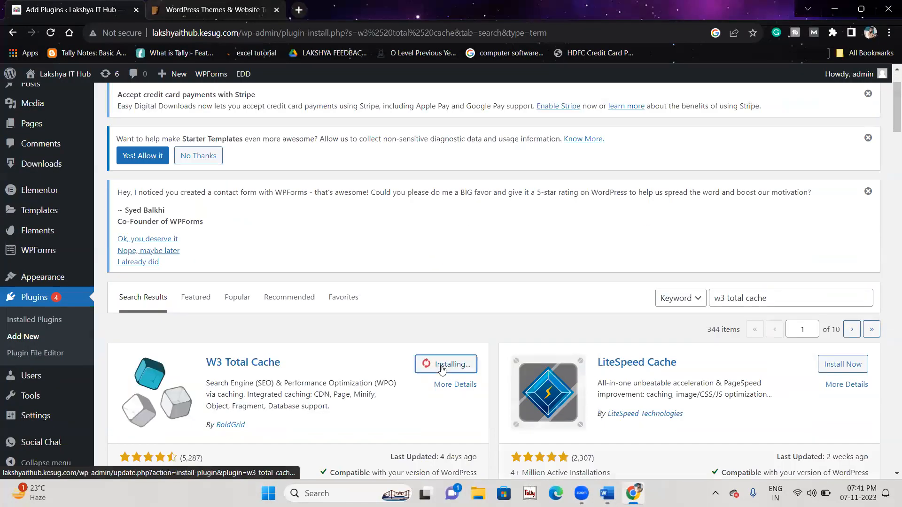
scroll(442, 369, down, 2)
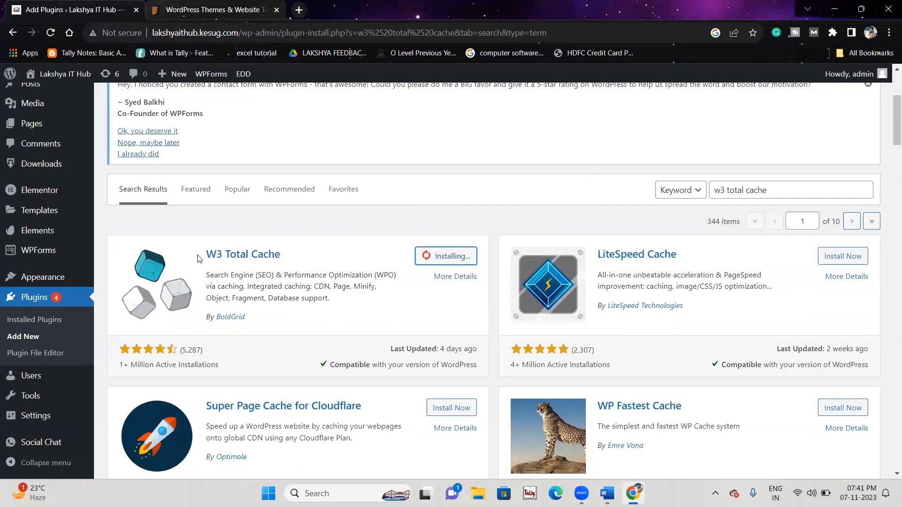
drag(205, 274, 336, 306)
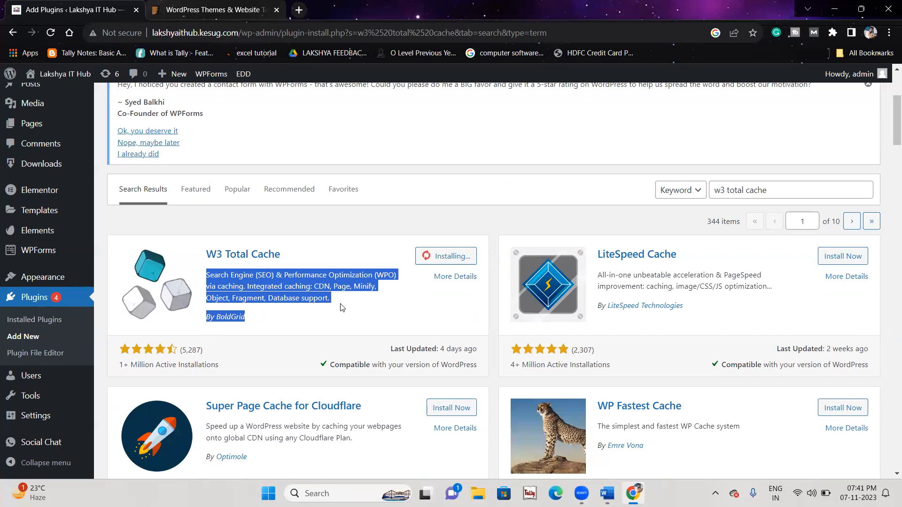
click(341, 308)
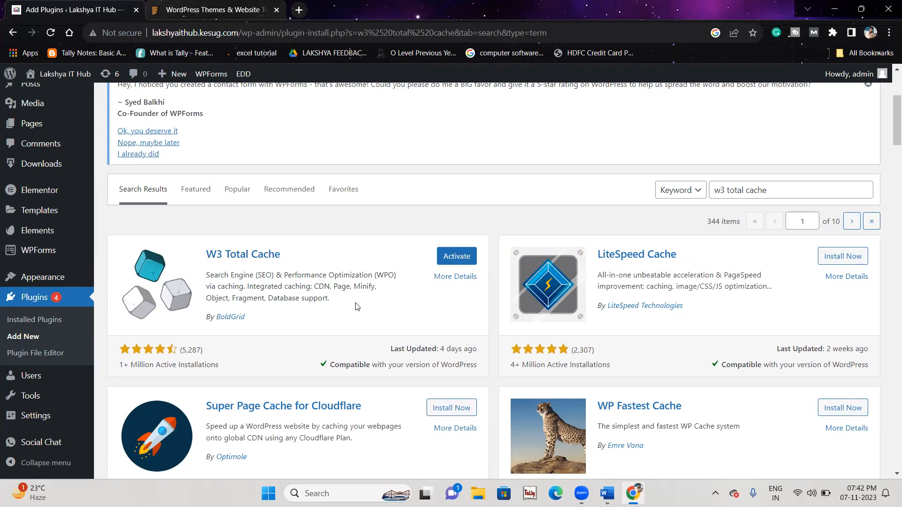
click(455, 261)
scroll(329, 378, down, 7)
scroll(329, 378, down, 3)
scroll(329, 378, up, 2)
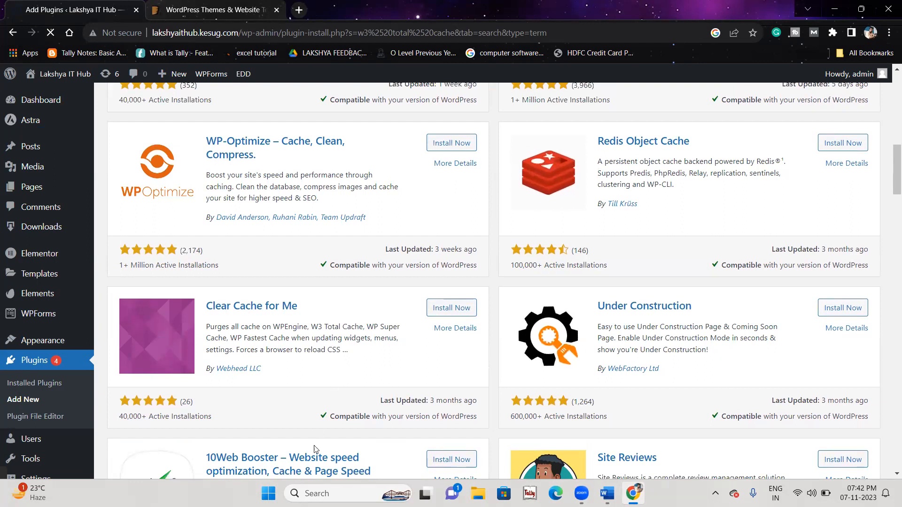
Step: Open the W3 Total Cache Performance dashboard, skipping the setup guide
scroll(314, 449, up, 1)
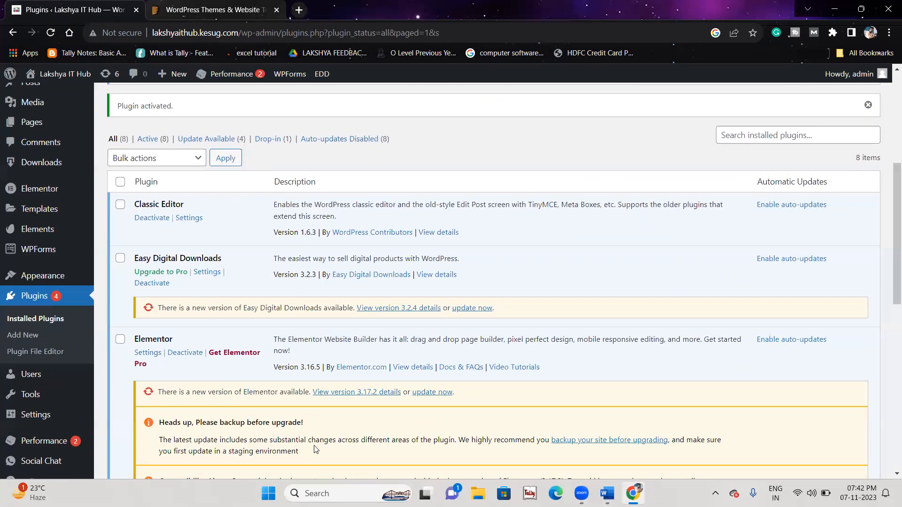
scroll(313, 448, down, 2)
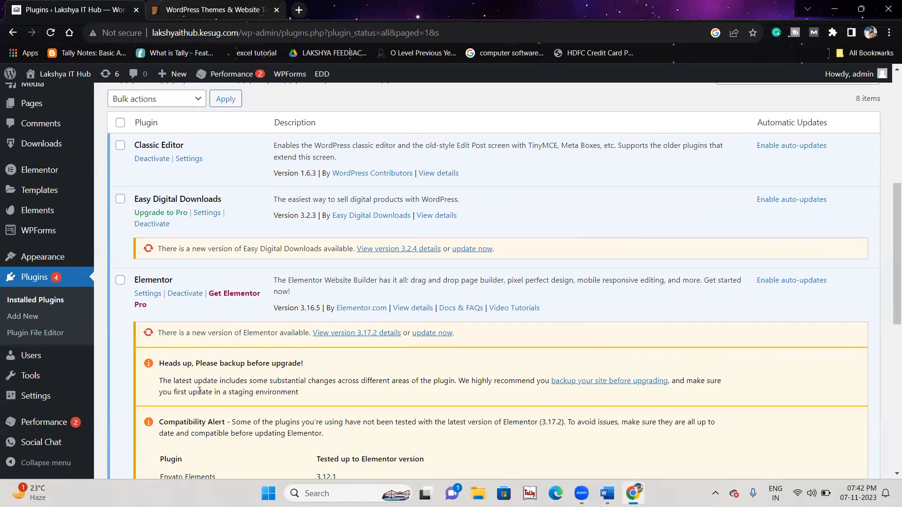
mouse_move(64, 425)
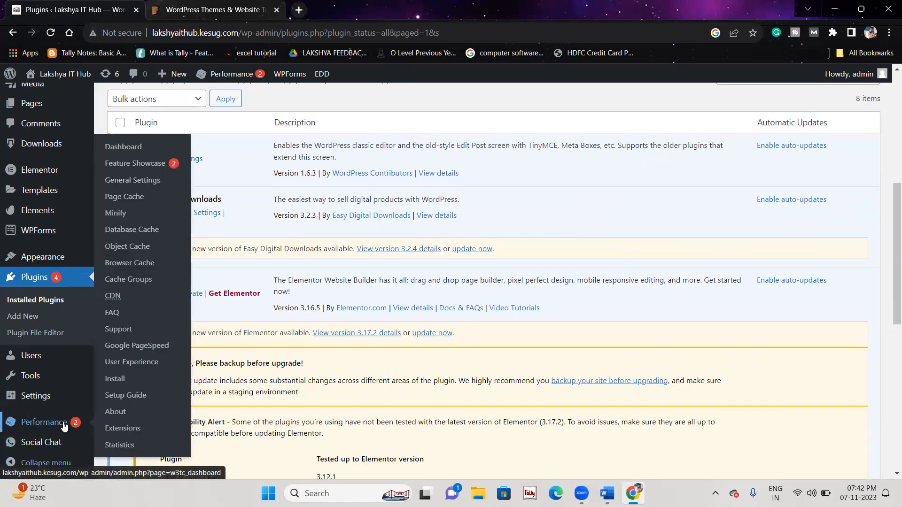
click(130, 153)
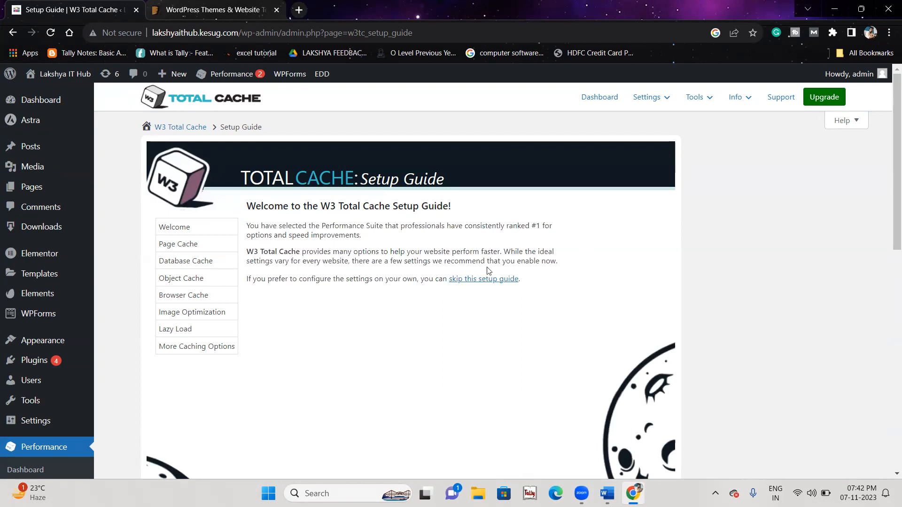
click(482, 279)
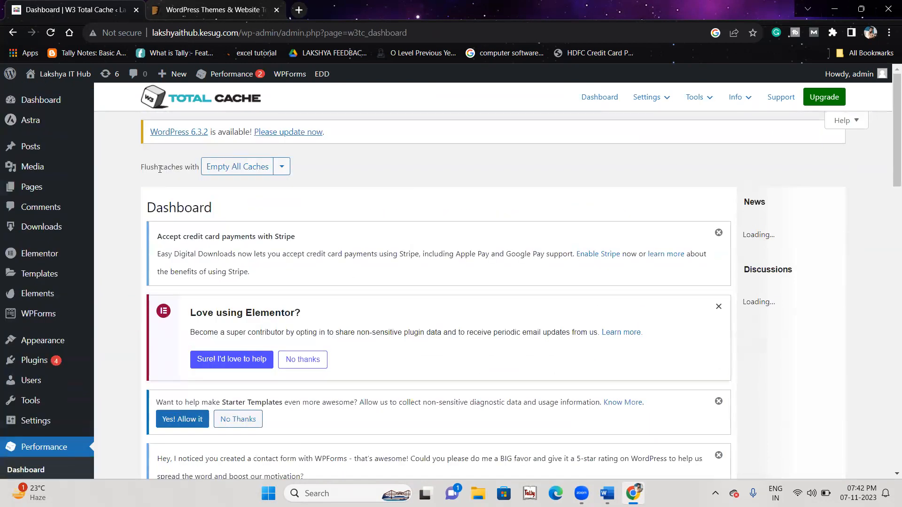
Step: Empty all caches from the dashboard and check the success confirmation
double_click(183, 167)
click(295, 168)
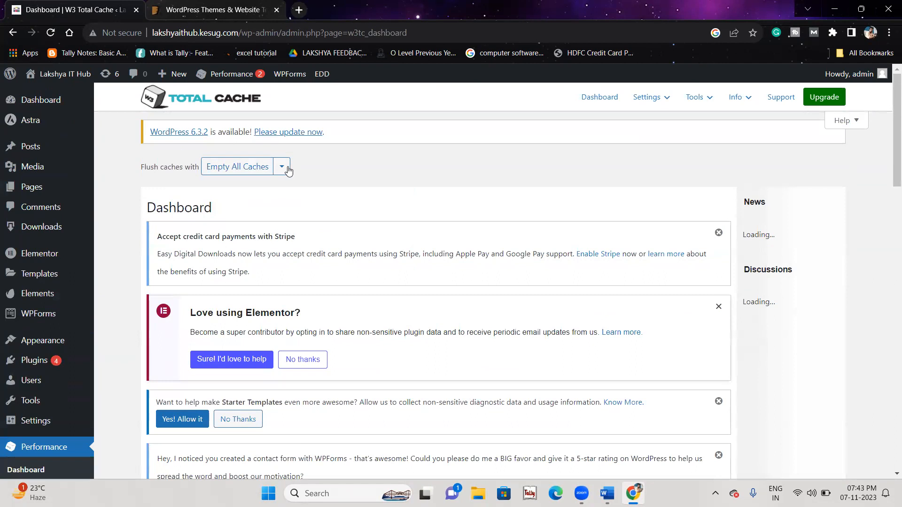
click(239, 174)
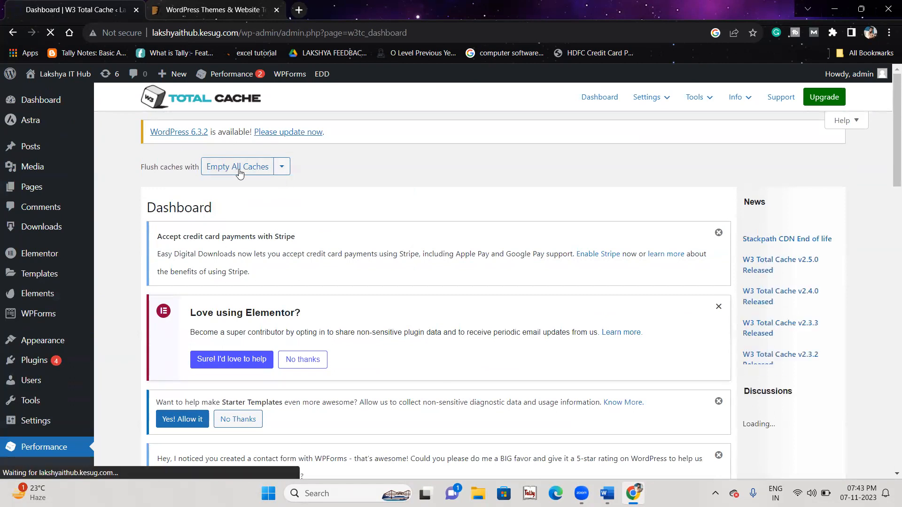
scroll(315, 301, down, 8)
scroll(316, 301, down, 9)
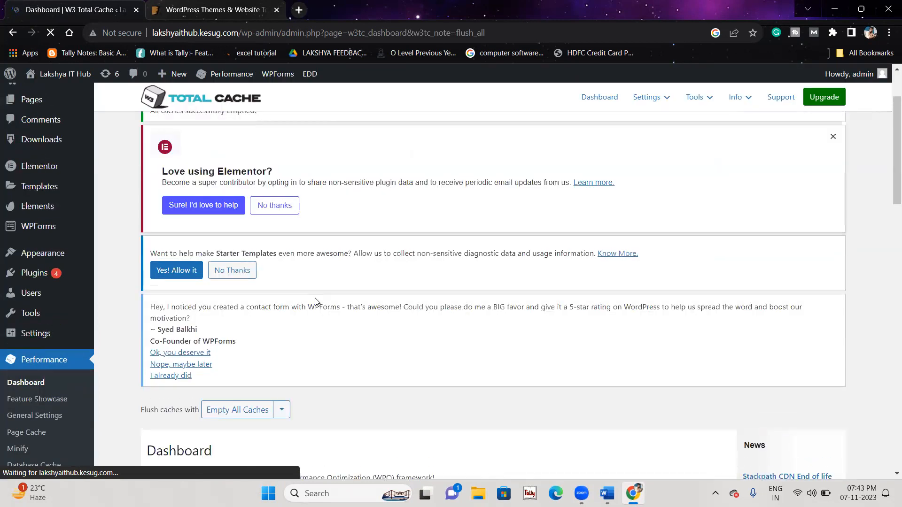
scroll(317, 302, up, 2)
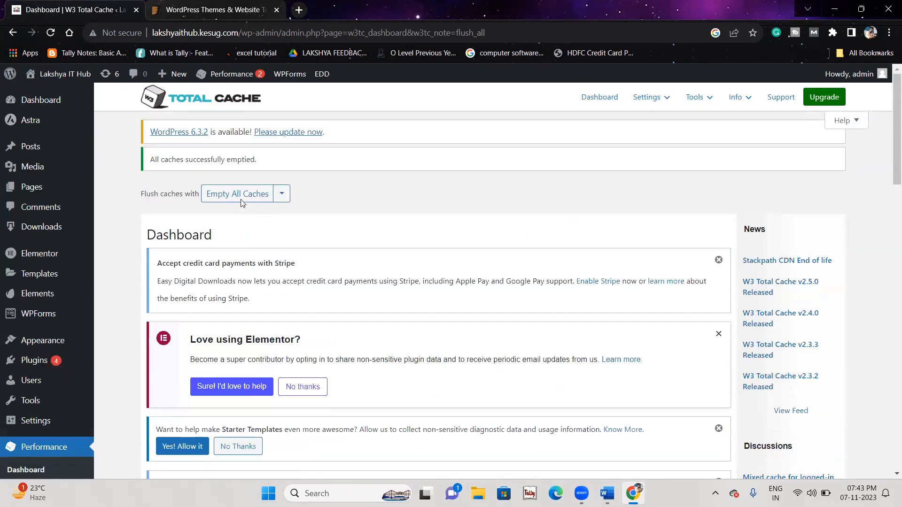
drag(150, 160, 284, 162)
click(283, 163)
Step: Purge all caches again from the admin bar's Performance menu
mouse_move(238, 84)
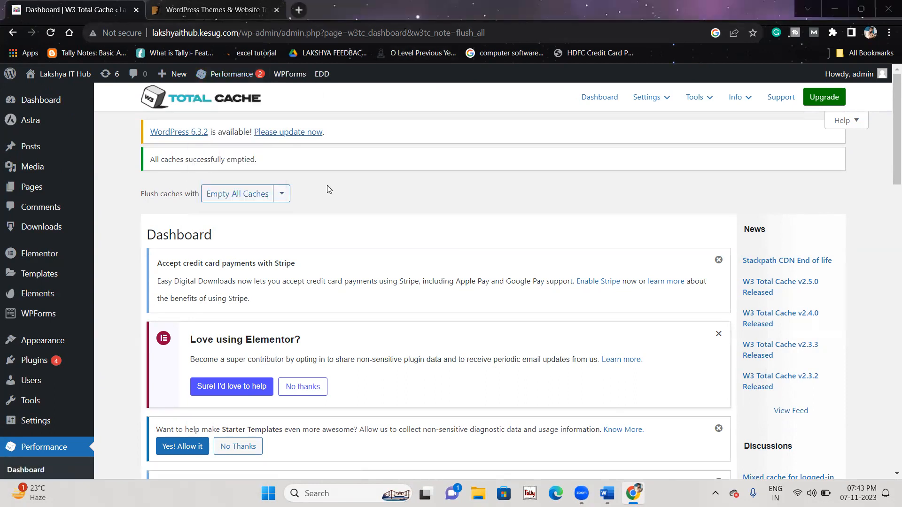
scroll(327, 185, down, 9)
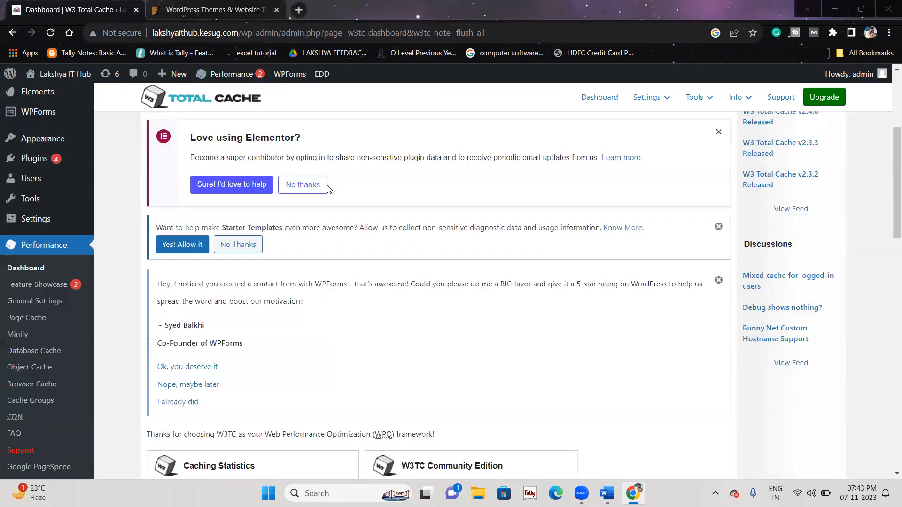
scroll(327, 185, up, 9)
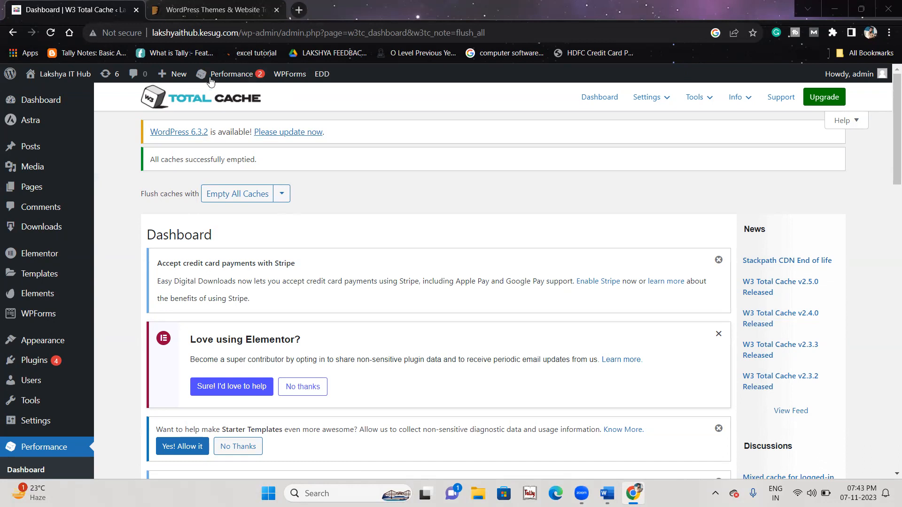
click(226, 112)
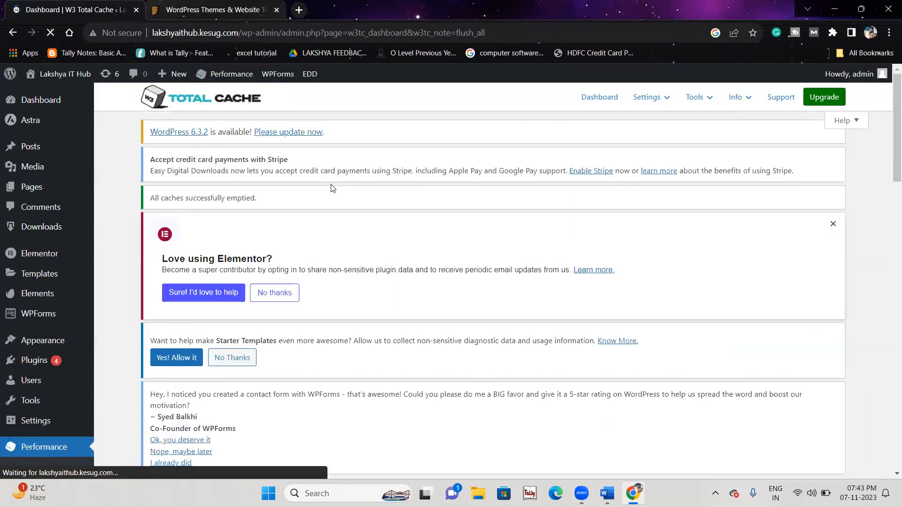
drag(264, 165, 146, 173)
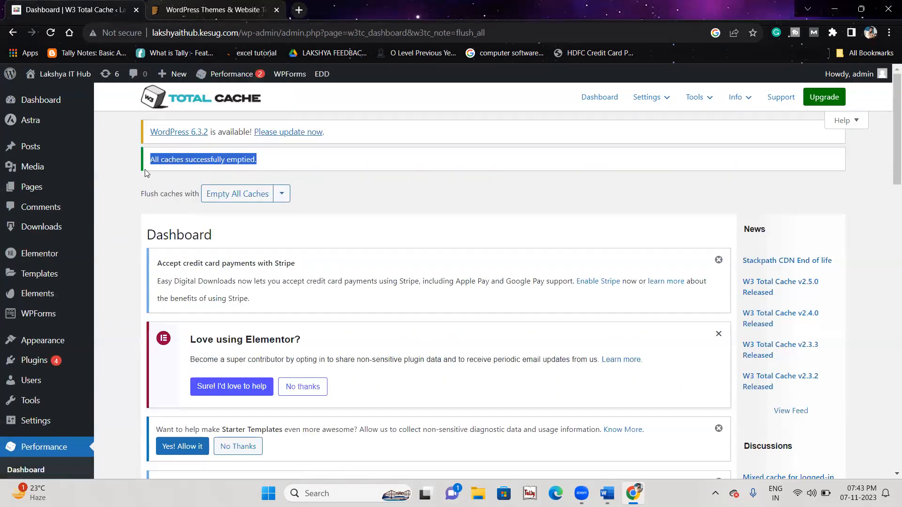
click(365, 308)
scroll(365, 309, down, 1)
scroll(364, 309, down, 1)
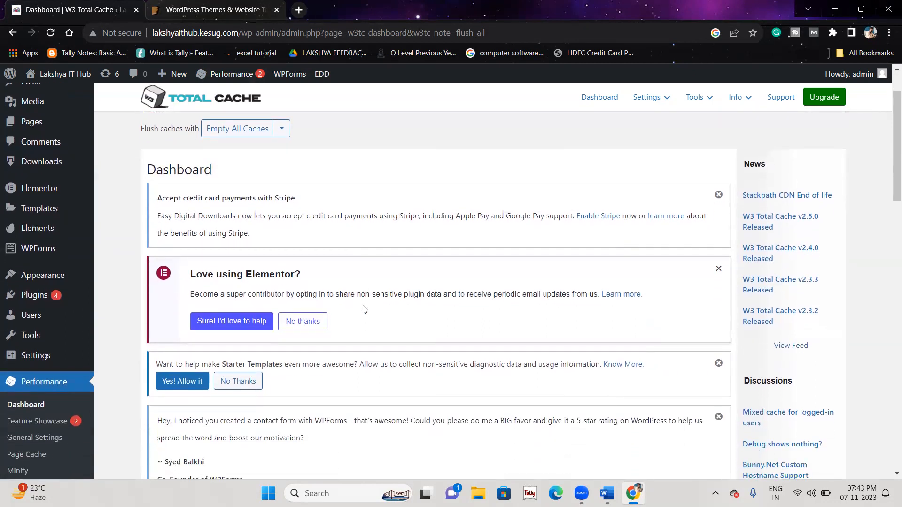
scroll(365, 308, up, 2)
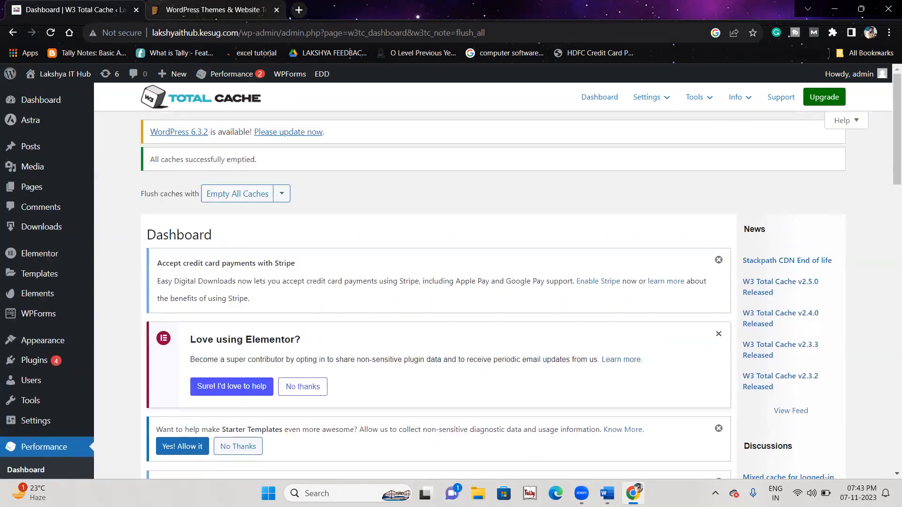
click(607, 495)
click(607, 494)
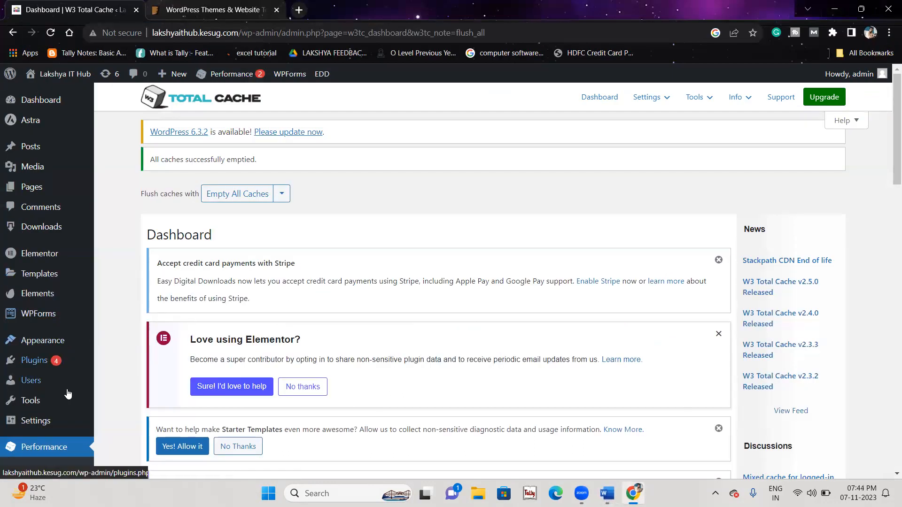
mouse_move(70, 369)
click(114, 383)
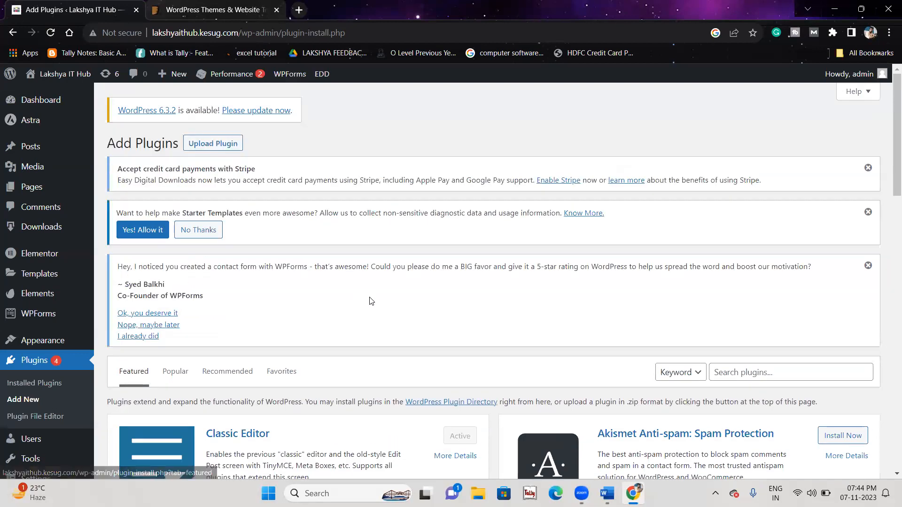
scroll(369, 300, down, 4)
click(793, 184)
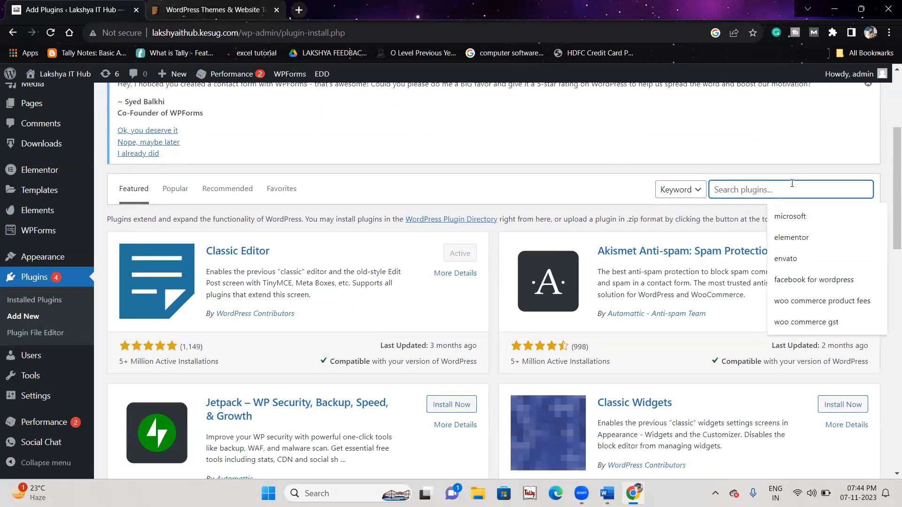
text(wp smush)
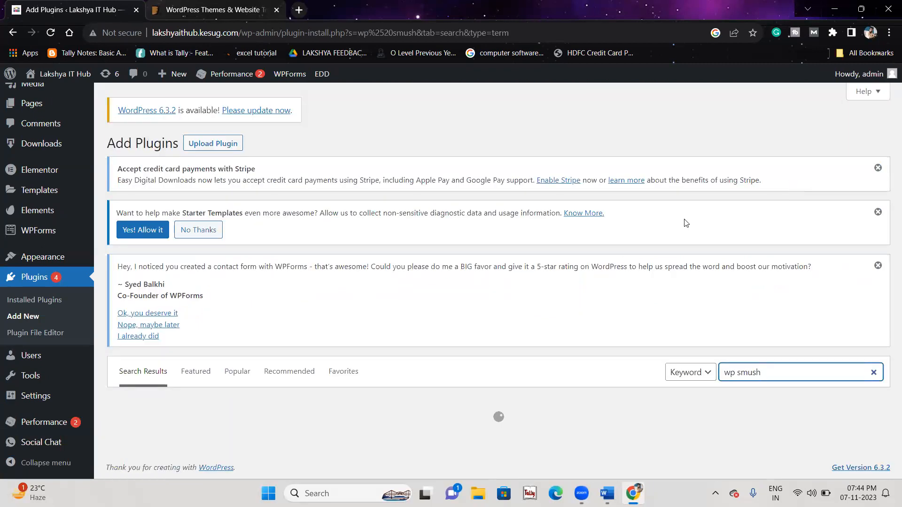
click(515, 321)
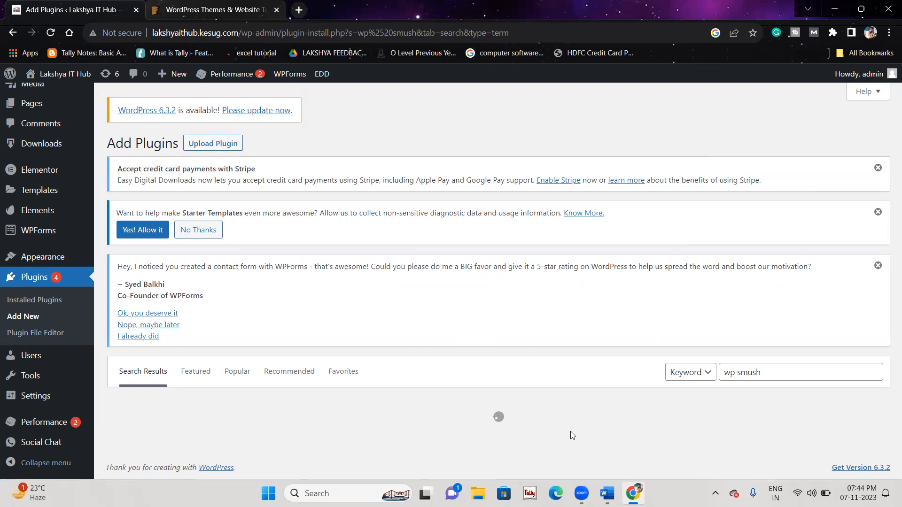
scroll(488, 368, down, 3)
drag(196, 281, 358, 352)
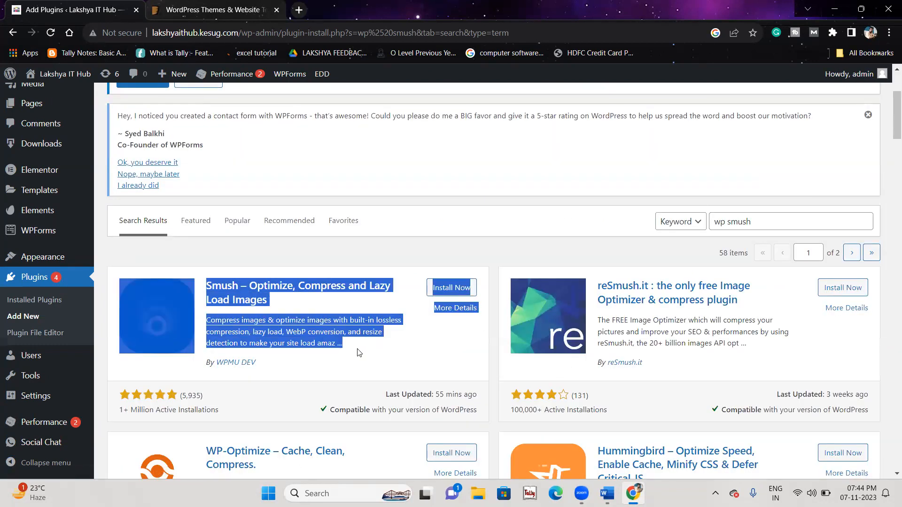
click(359, 354)
scroll(362, 356, down, 2)
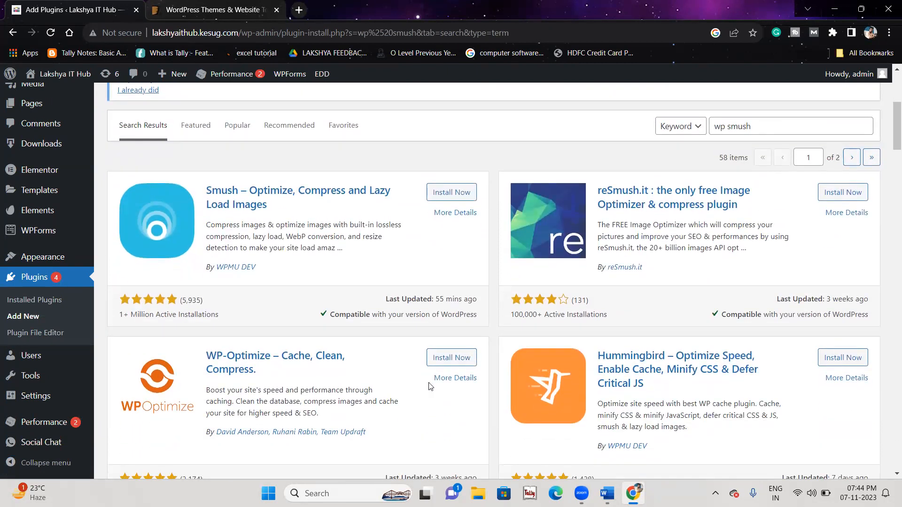
Step: Add a blank unnumbered line after the No Hacking item
key(alt+Tab)
click(419, 265)
scroll(419, 265, up, 2)
key(Return)
key(shift+Tab)
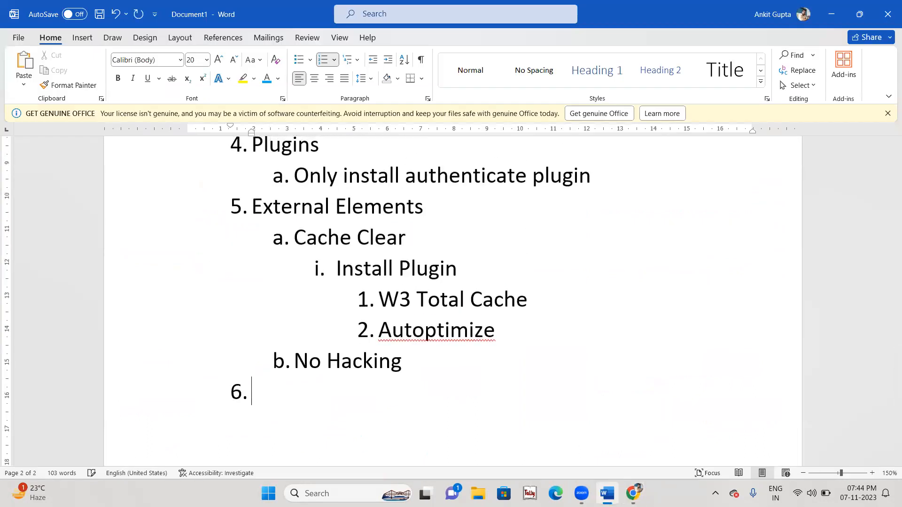
scroll(419, 266, down, 1)
key(BackSpace)
scroll(419, 265, up, 6)
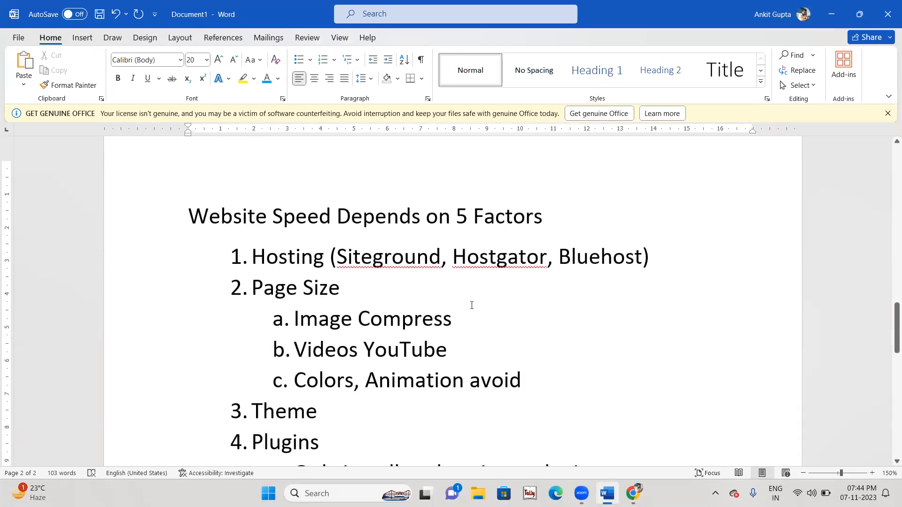
Step: Add 'Plugin : WP Smush' as an indented sub-point under Image Compress
click(465, 319)
key(Return)
key(Tab)
text(Plugin :)
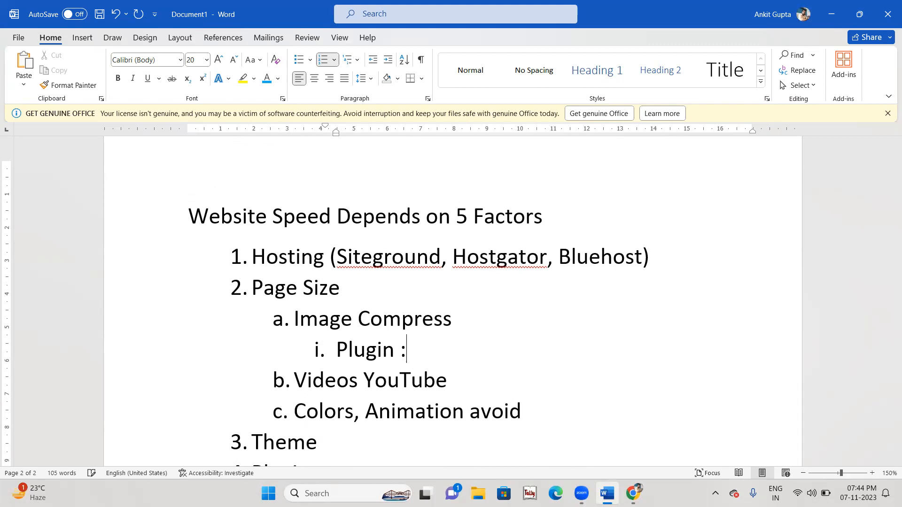
text( WP Smush Pl)
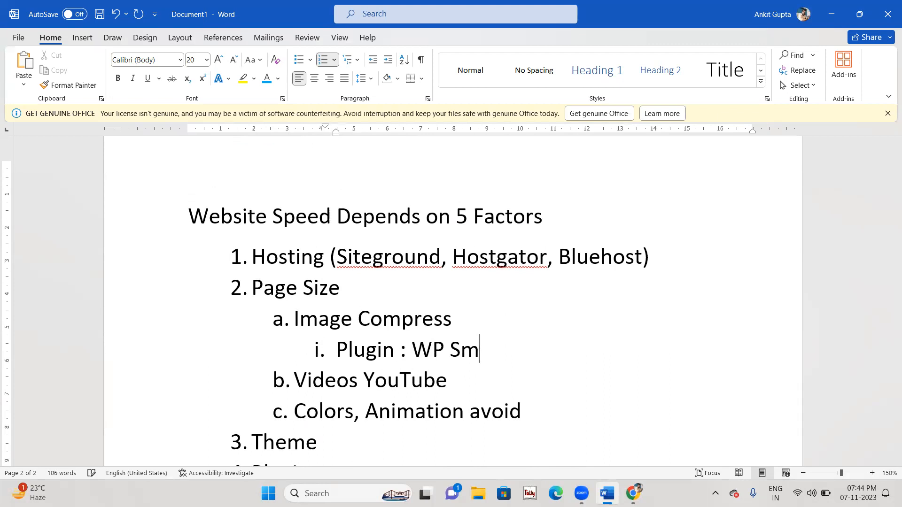
key(BackSpace)
key(BackSpace)
Step: Add 'sucuri' as an indented sub-point under No Hacking
key(ctrl+End)
key(Tab)
text(sucuru)
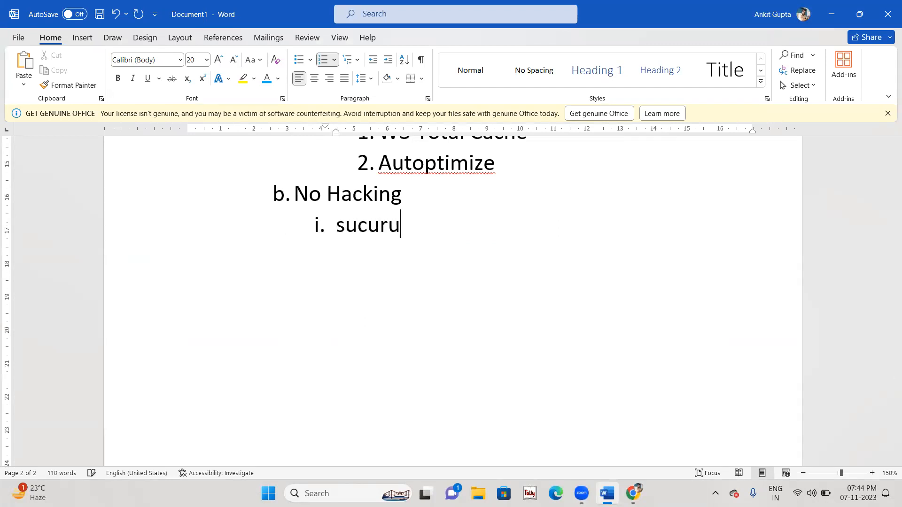
key(BackSpace)
text(o)
key(BackSpace)
text(i)
key(alt+Tab)
Step: Search plugins for 'sucuri', then install and activate Sucuri Security
scroll(416, 192, up, 3)
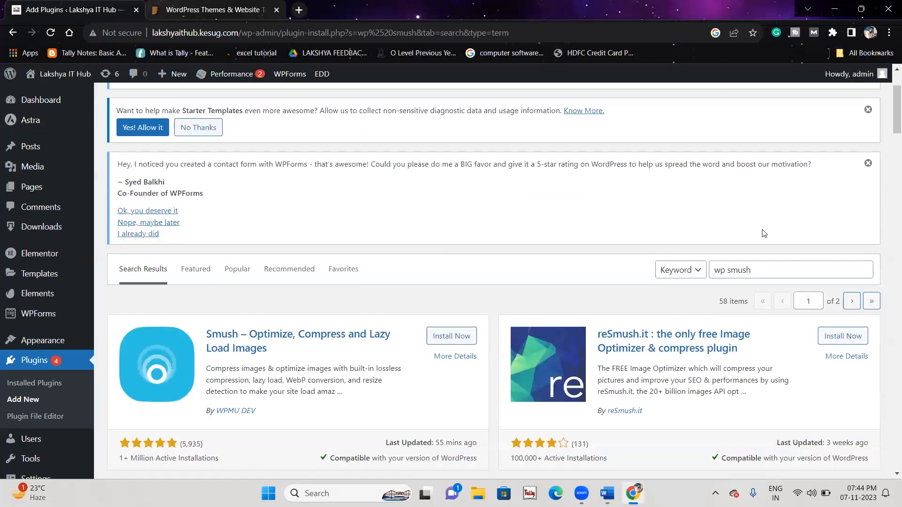
drag(808, 269, 676, 273)
text(sucuri)
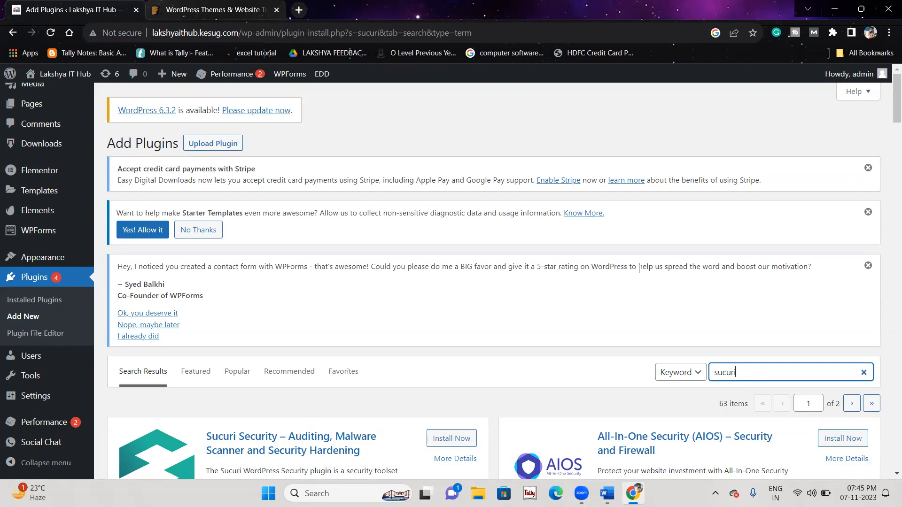
scroll(638, 269, down, 2)
click(458, 325)
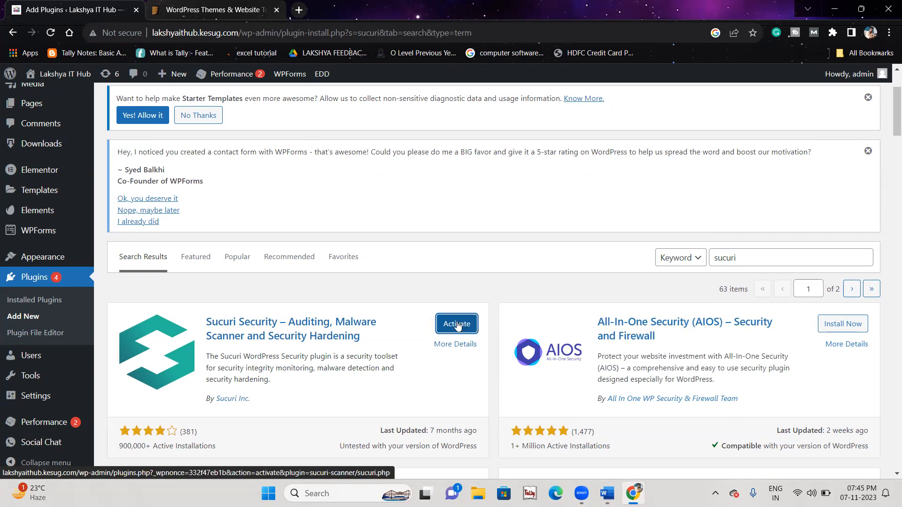
click(457, 324)
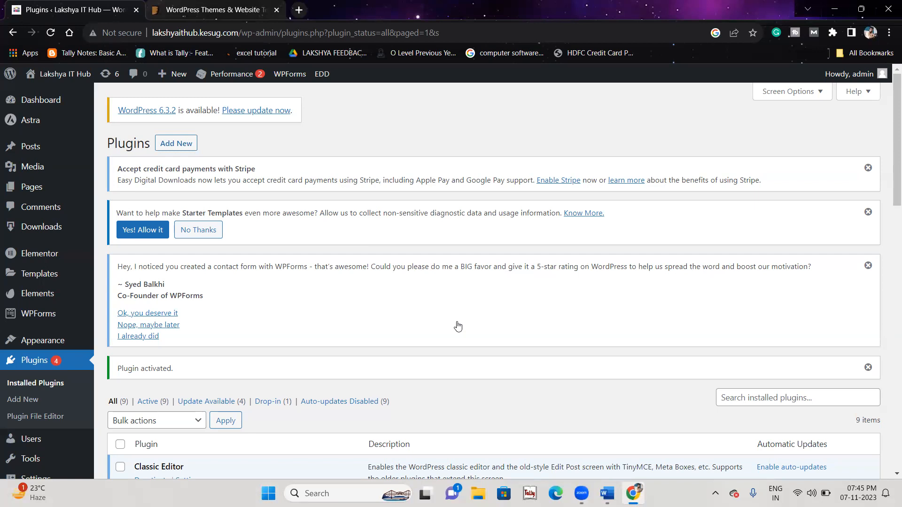
Step: Open the Sucuri Security dashboard and review the site's scan results
scroll(38, 387, down, 5)
mouse_move(46, 417)
mouse_move(47, 401)
click(120, 396)
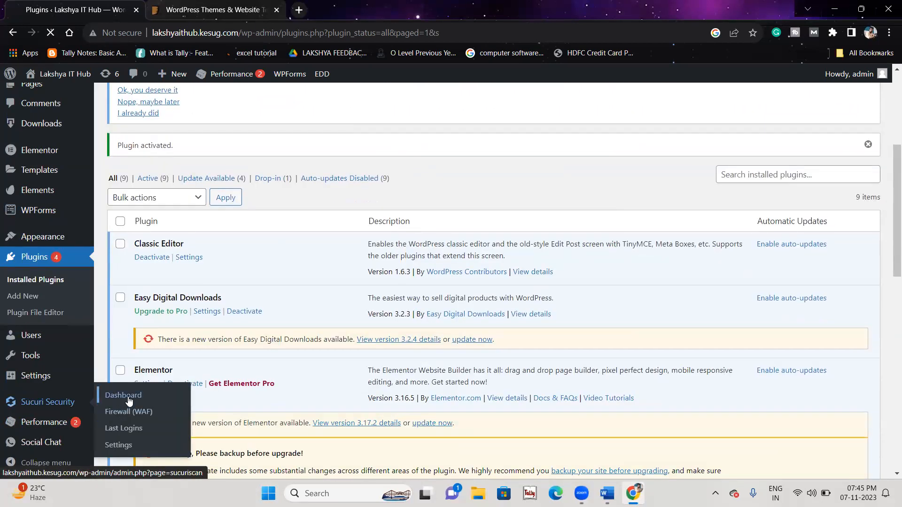
scroll(838, 316, down, 7)
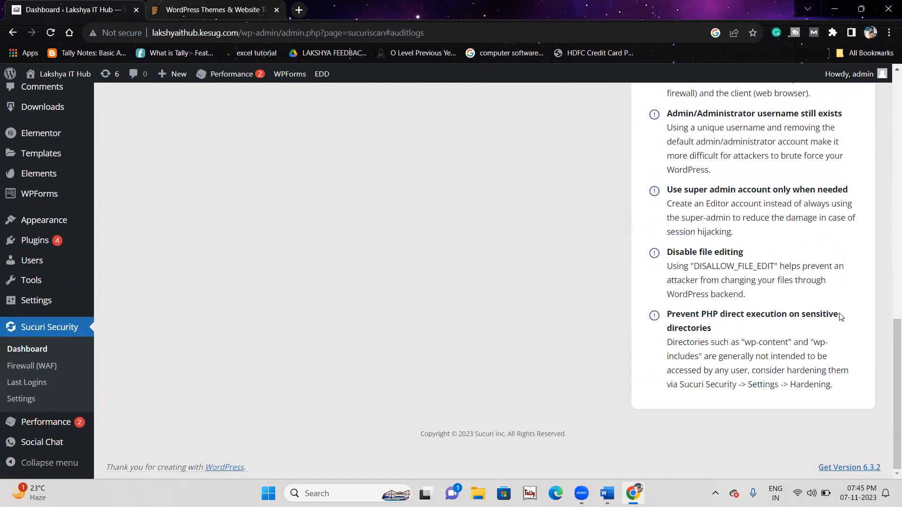
scroll(772, 310, up, 5)
click(110, 34)
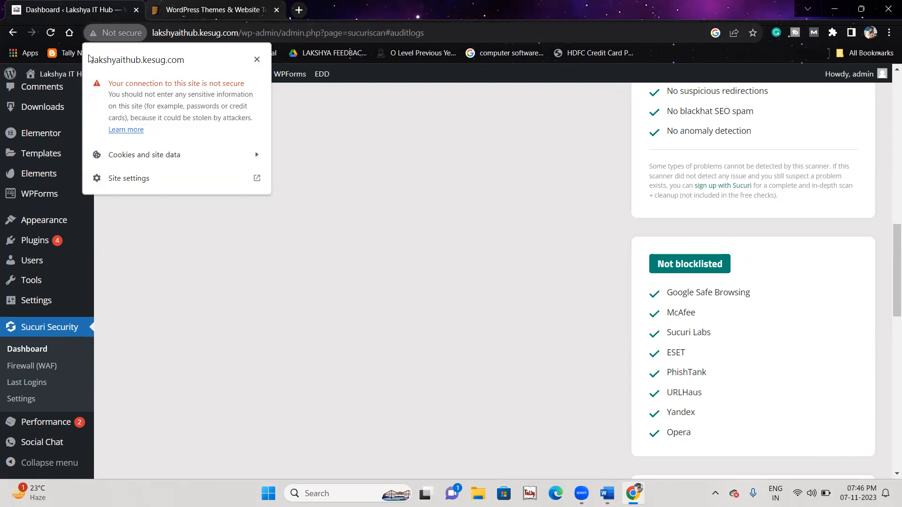
click(400, 257)
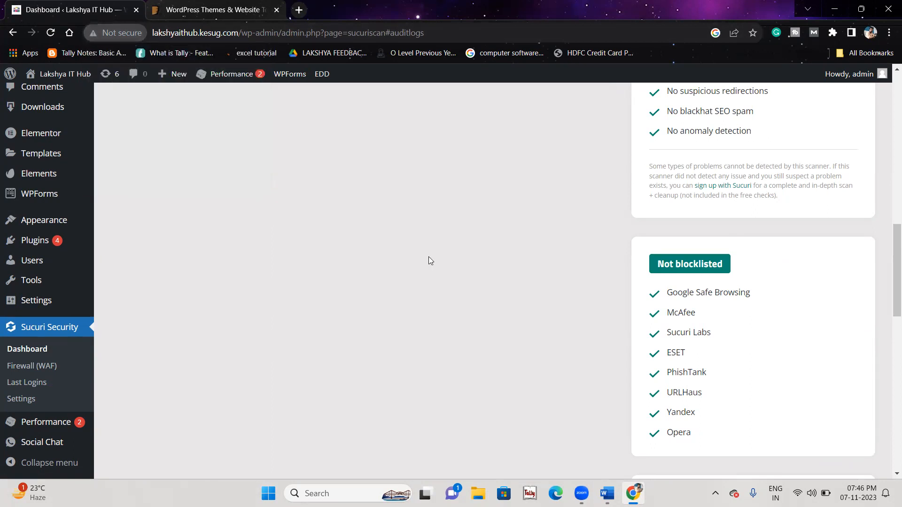
scroll(470, 263, down, 3)
scroll(470, 262, down, 2)
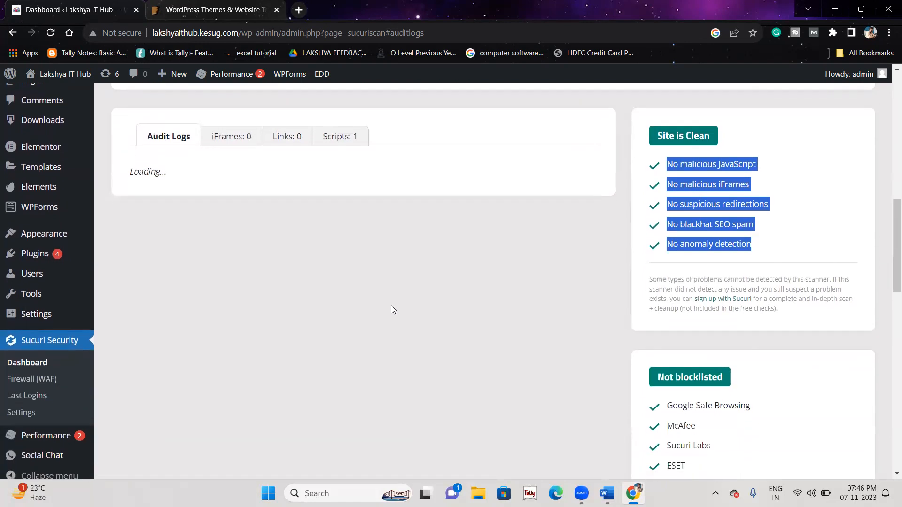
click(391, 306)
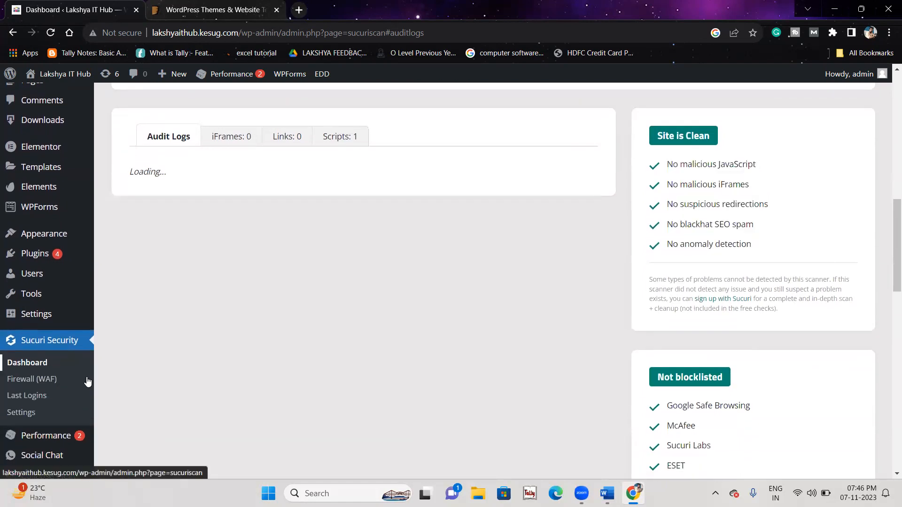
Step: Open the Hardening options in Sucuri Security's settings
click(21, 412)
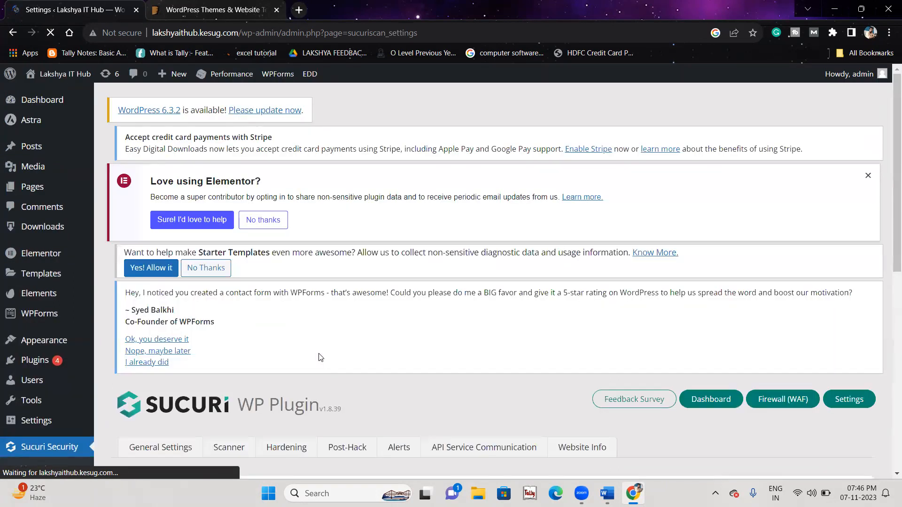
scroll(375, 359, down, 5)
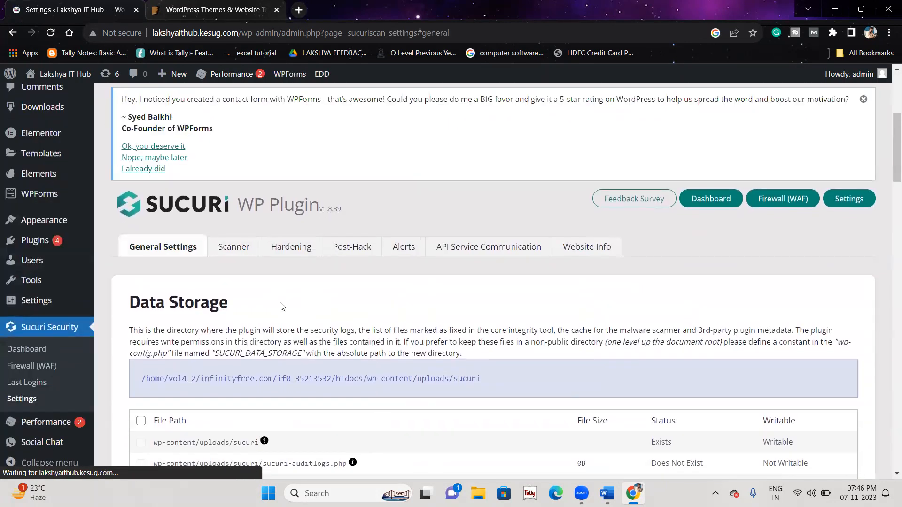
scroll(282, 307, down, 6)
scroll(282, 307, up, 4)
click(289, 149)
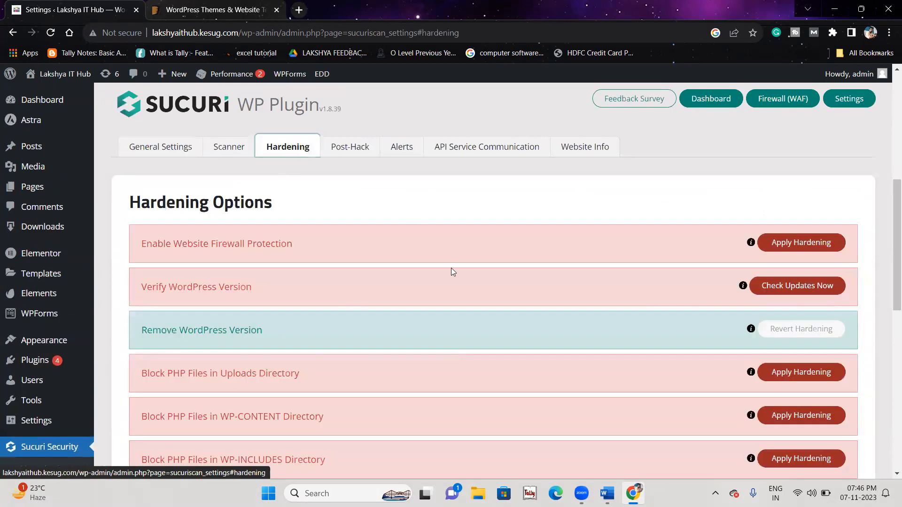
drag(141, 244, 379, 256)
scroll(467, 145, down, 3)
scroll(467, 142, up, 2)
Step: Apply hardening for website firewall protection, then return to the Word notes
click(777, 209)
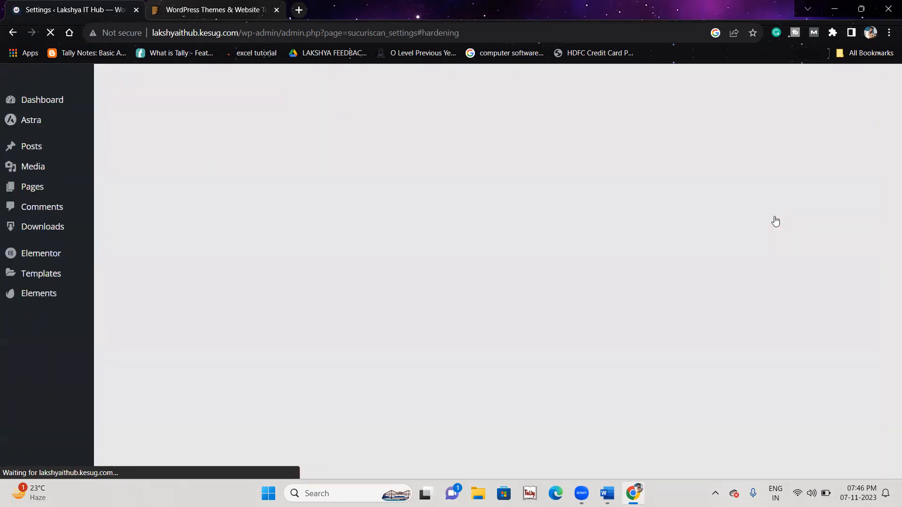
scroll(601, 234, down, 20)
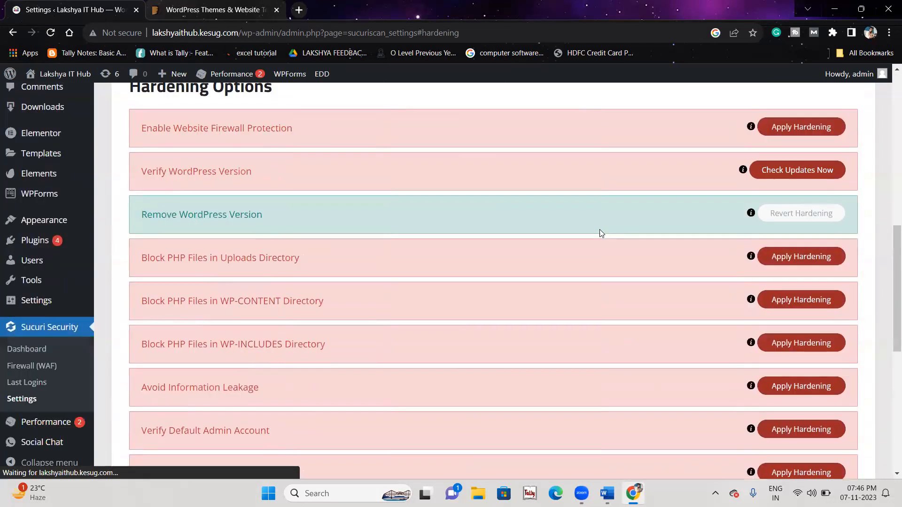
scroll(599, 230, up, 7)
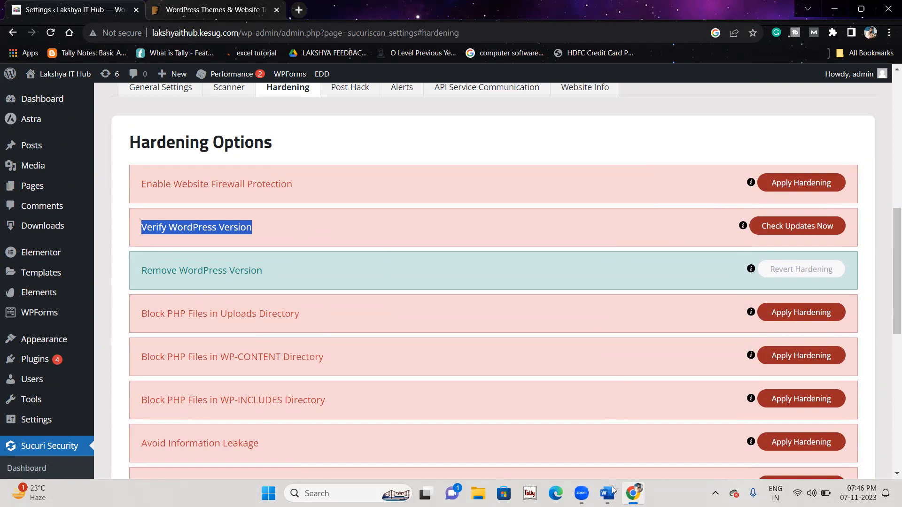
key(alt+Tab)
scroll(466, 261, up, 12)
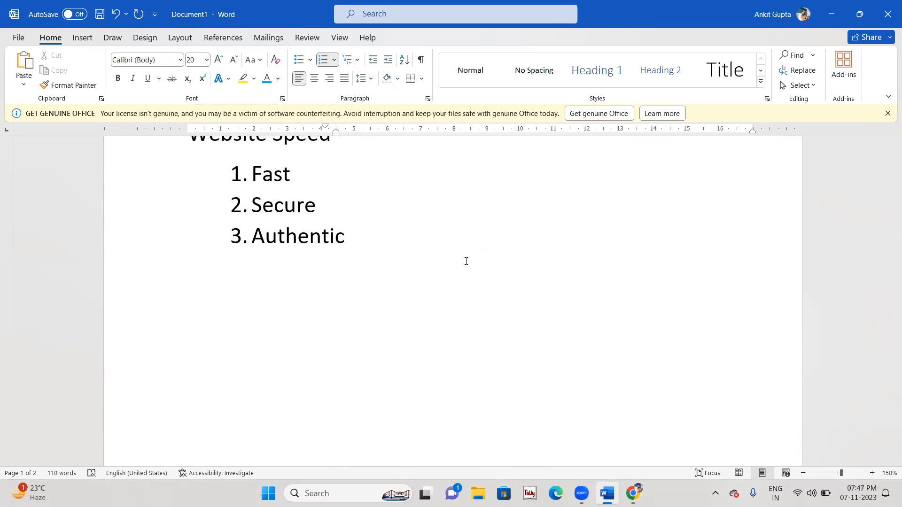
Step: Save the notes with Ctrl+S, proposed as 'Search Engine Optimization.docx' in OneDrive Documents
click(466, 261)
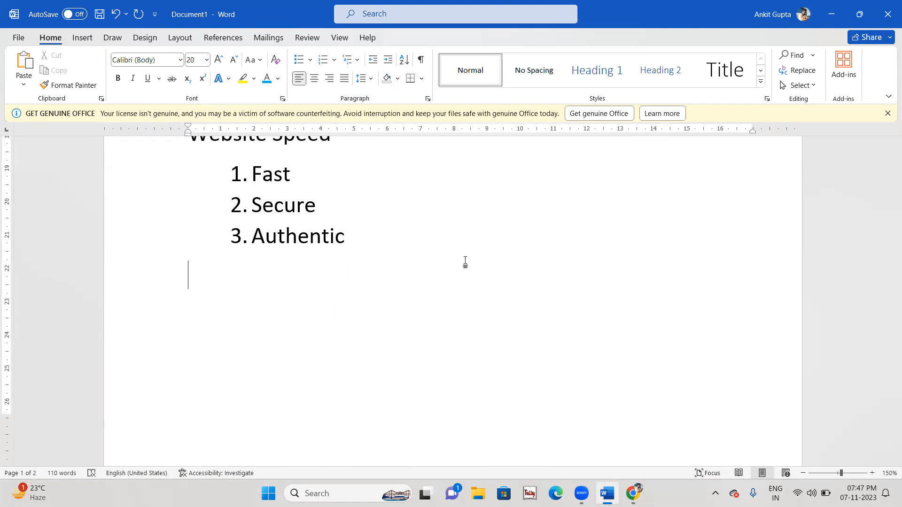
scroll(465, 262, up, 15)
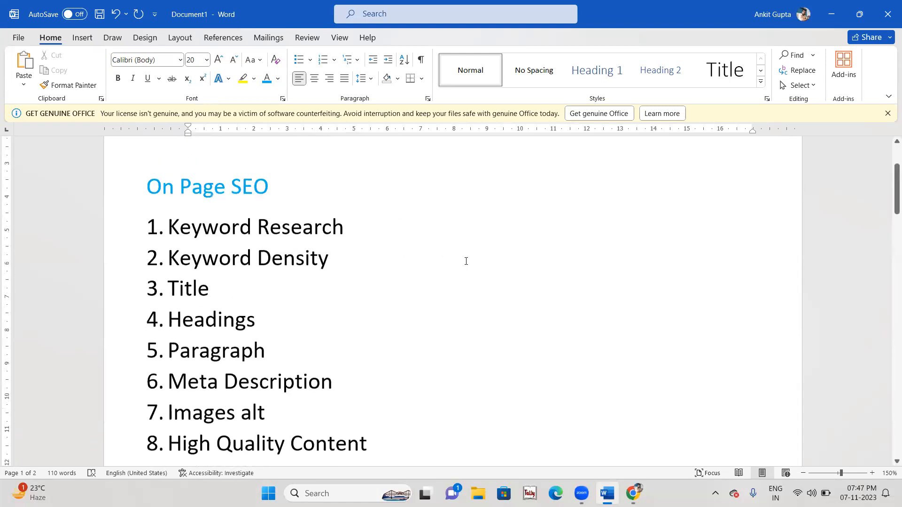
scroll(466, 262, down, 5)
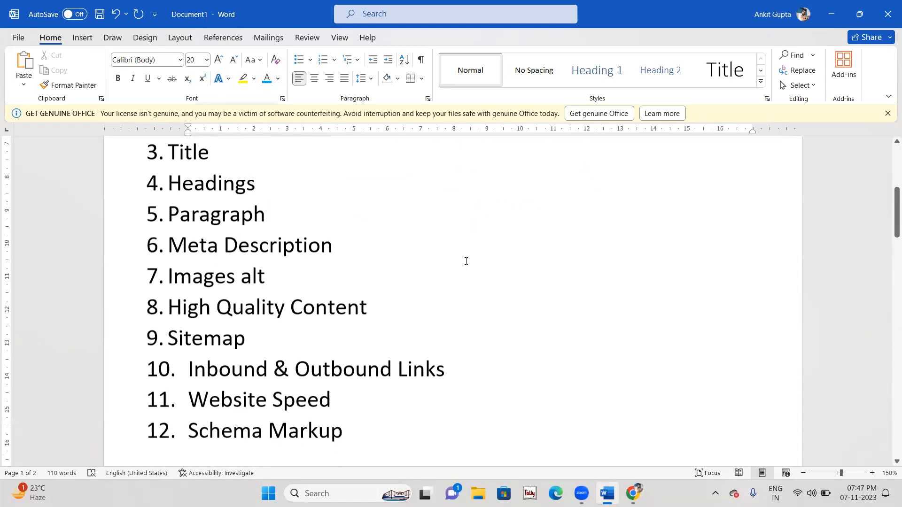
key(ctrl+s)
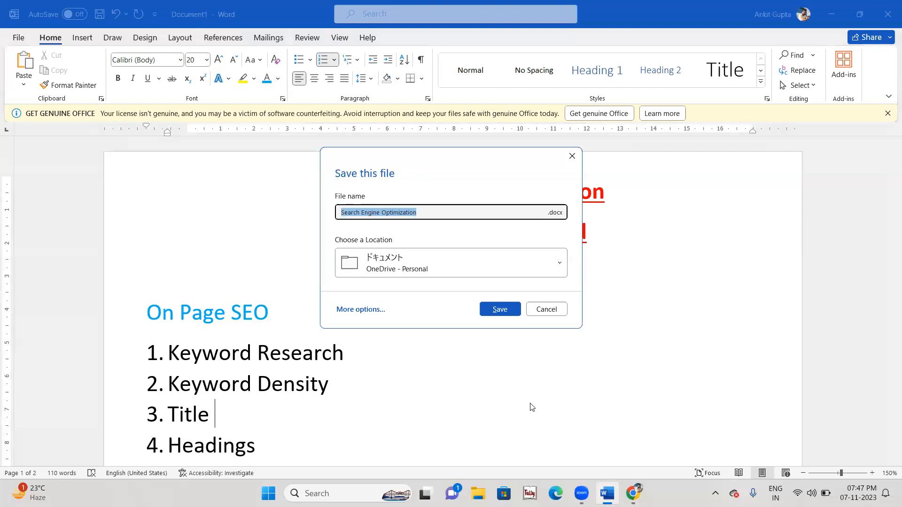